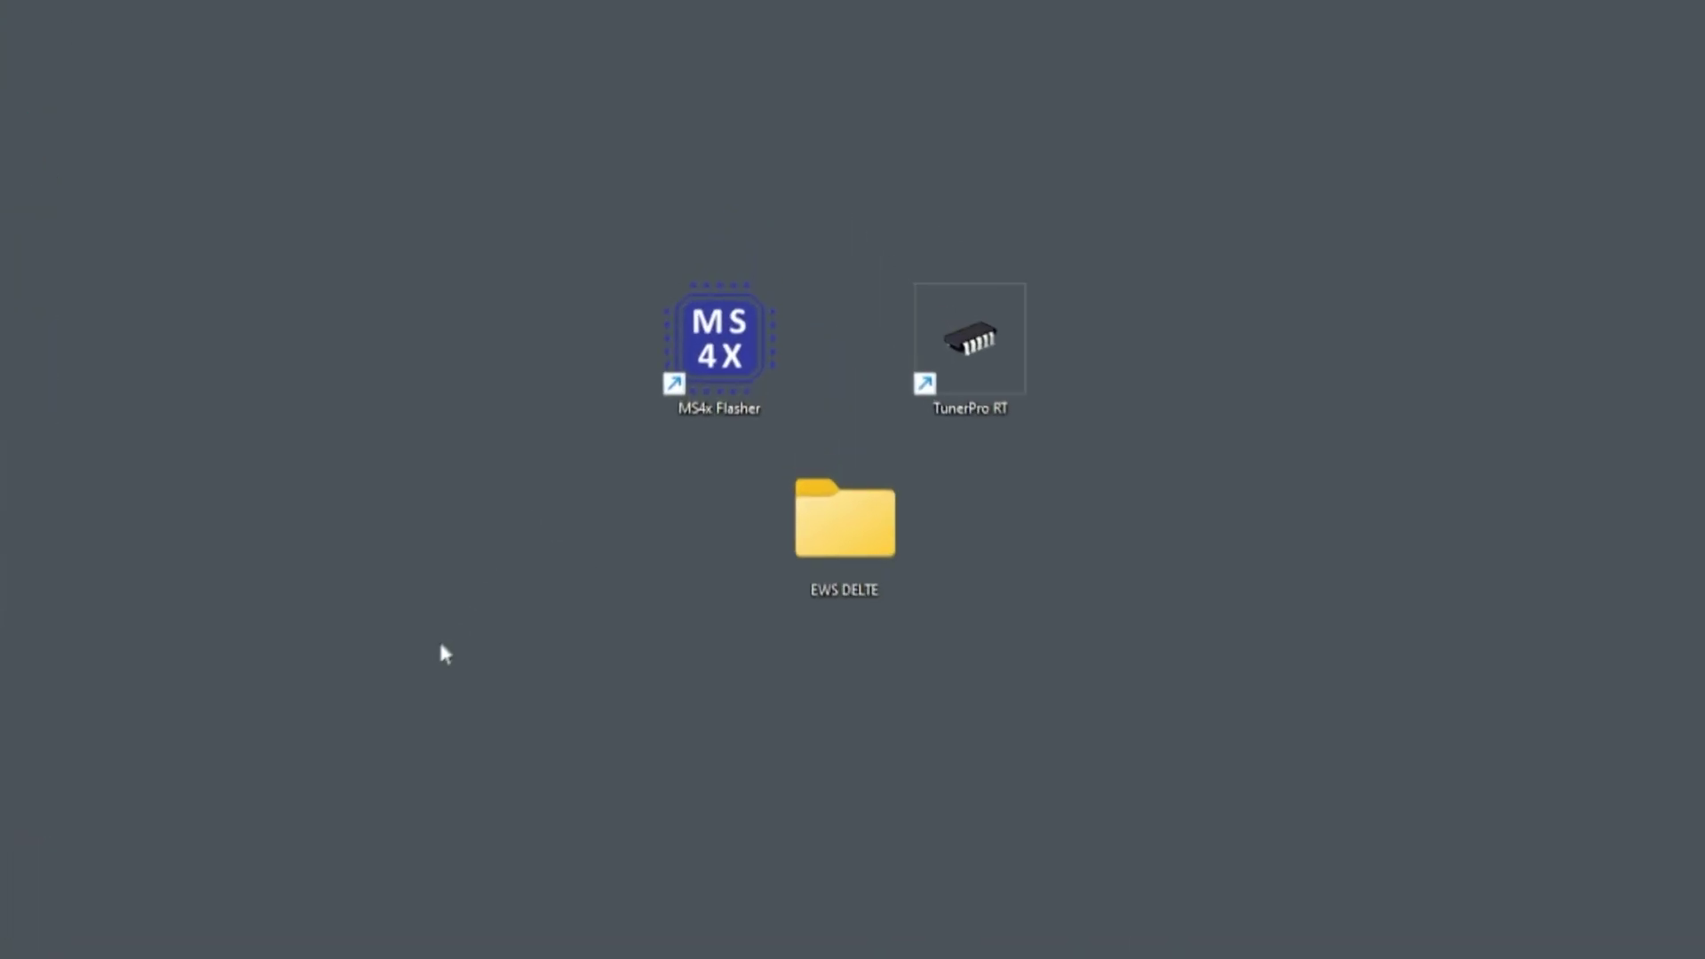
{"action": "left_click_drag", "start_coordinate": [608, 202], "coordinate": [1027, 391]}
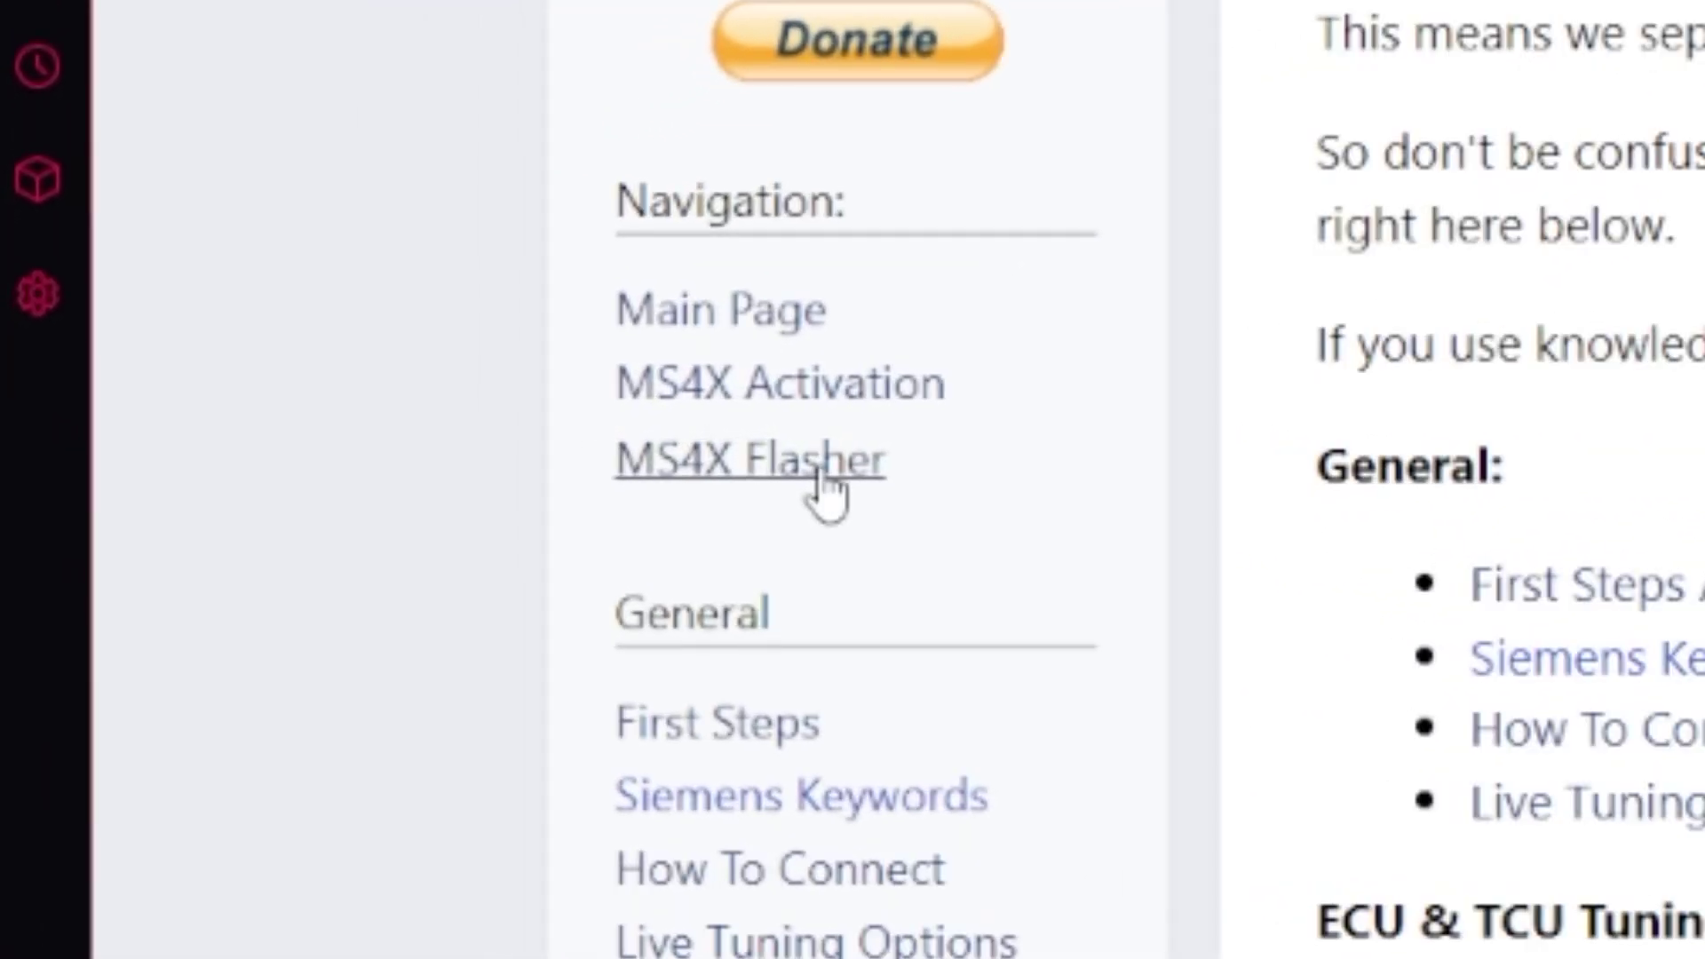
Download the MS4x Flasher v1.4.1 Windows 64bit installer from the MS4X Wiki's flasher page.
{"action": "left_click", "coordinate": [606, 471]}
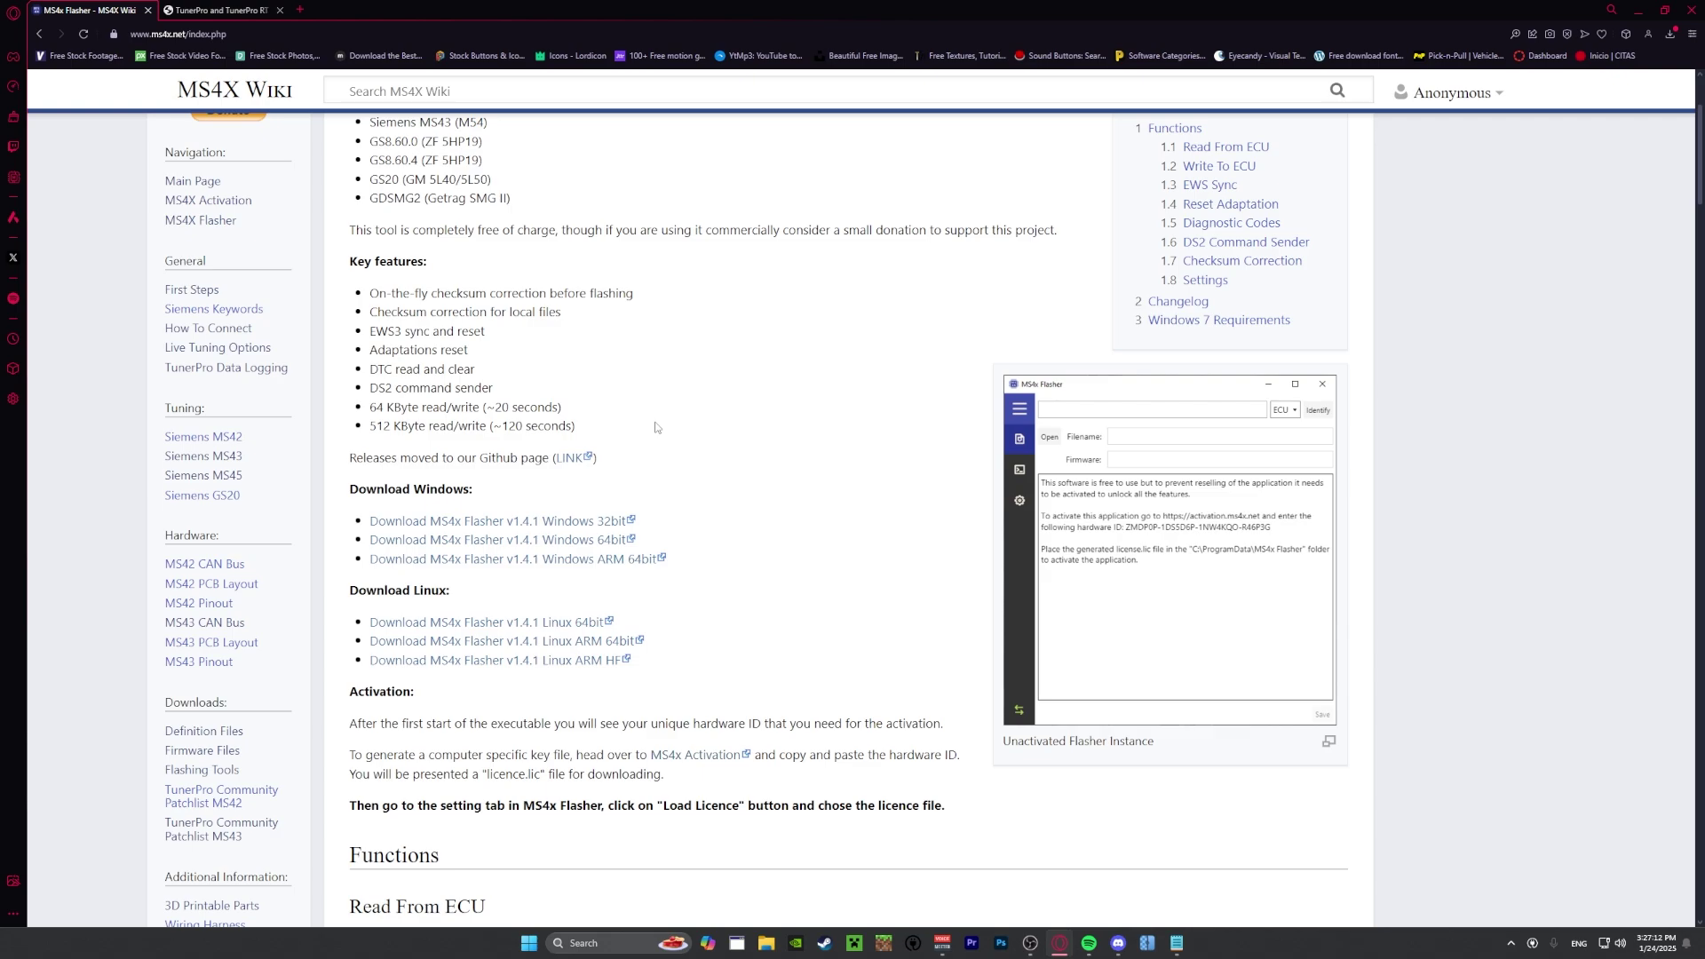
{"action": "left_click", "coordinate": [577, 540]}
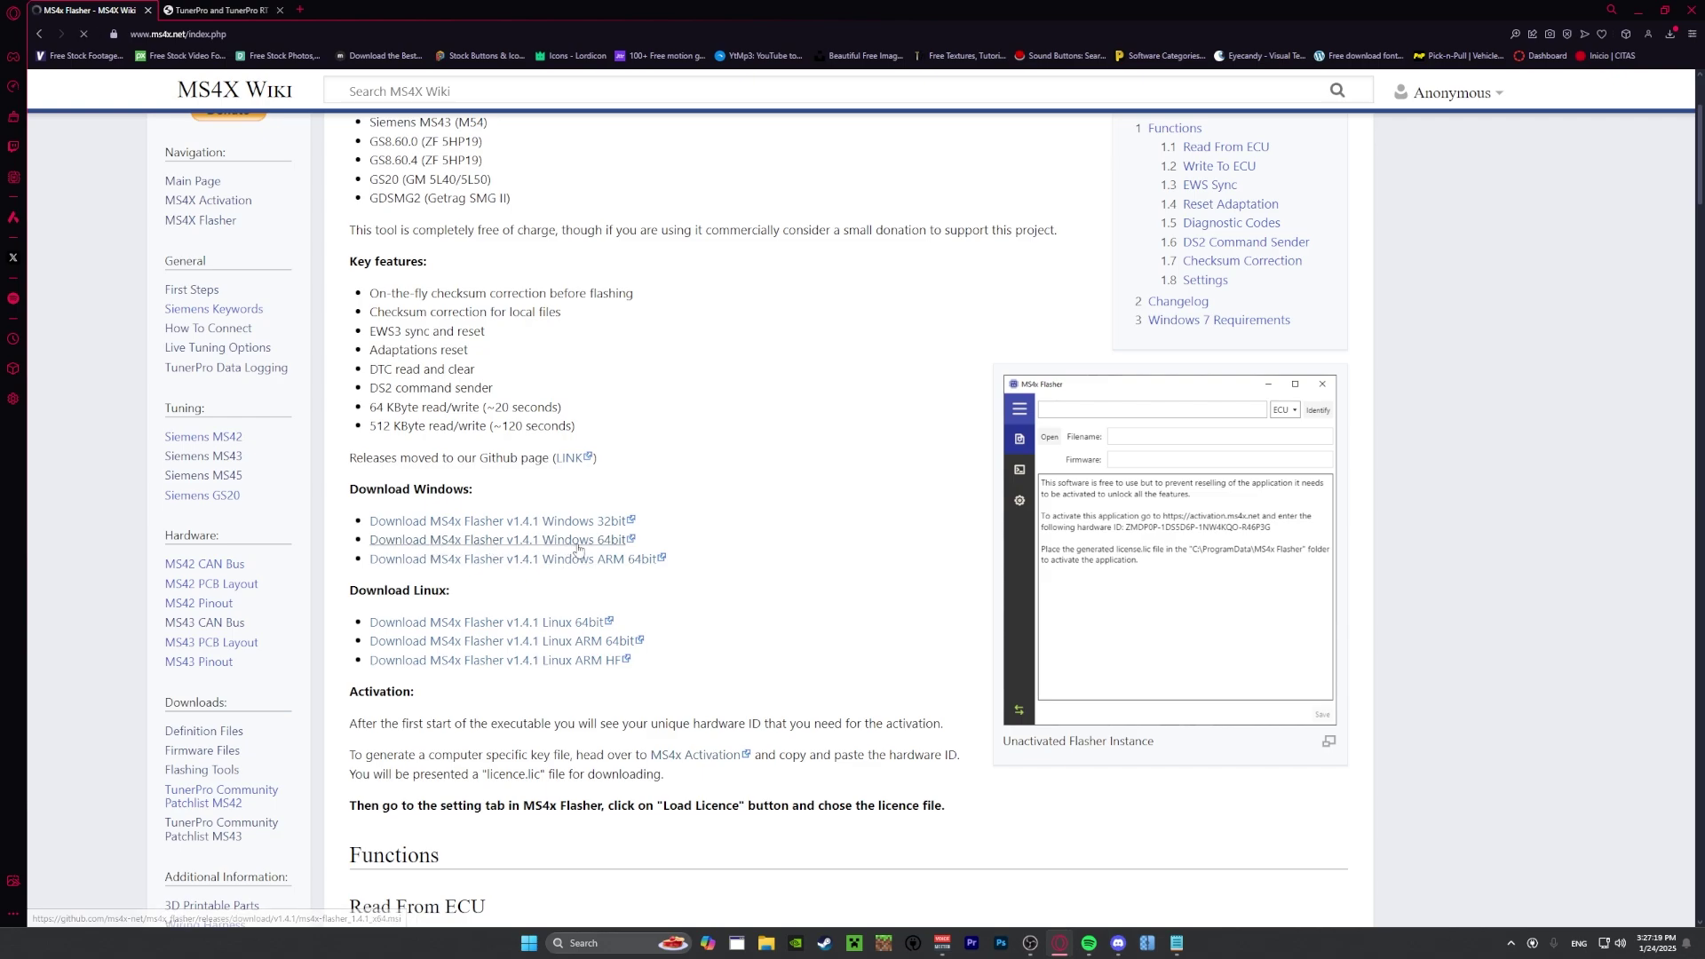
{"action": "left_click", "coordinate": [708, 715]}
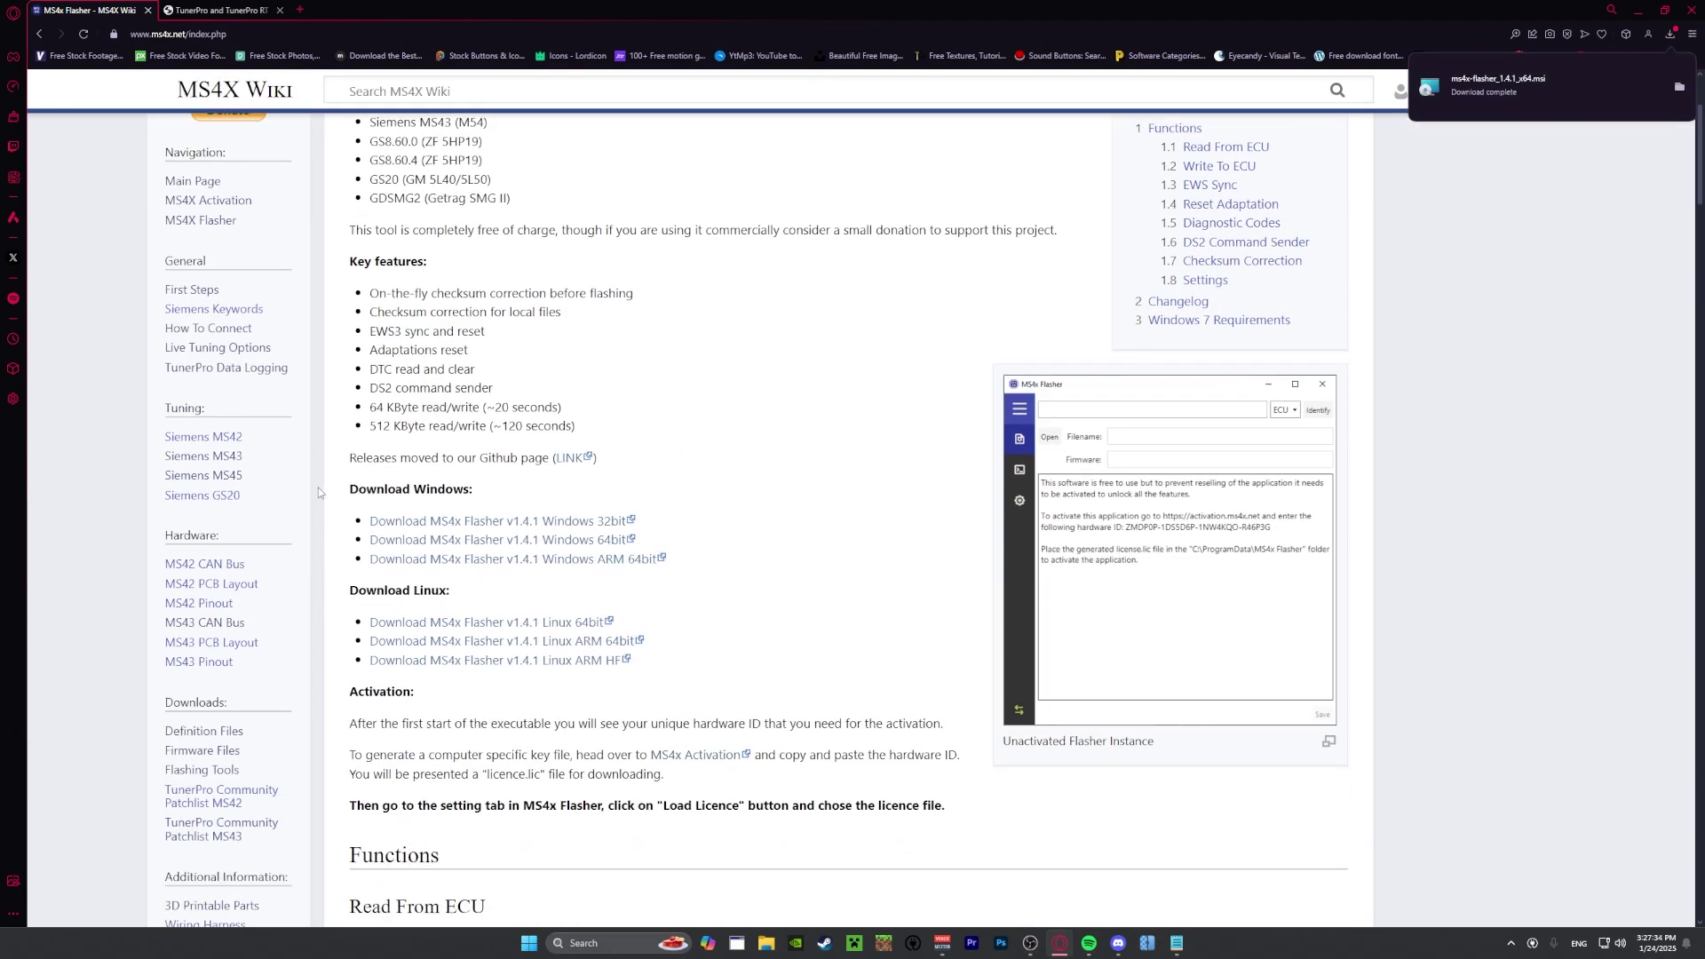
Download the full 512kb MS430069 definition archive for Siemens MS43 from the wiki's definition files into the EWS DELTE folder.
{"action": "scroll", "coordinate": [236, 586], "scroll_direction": "down", "scroll_amount": 3}
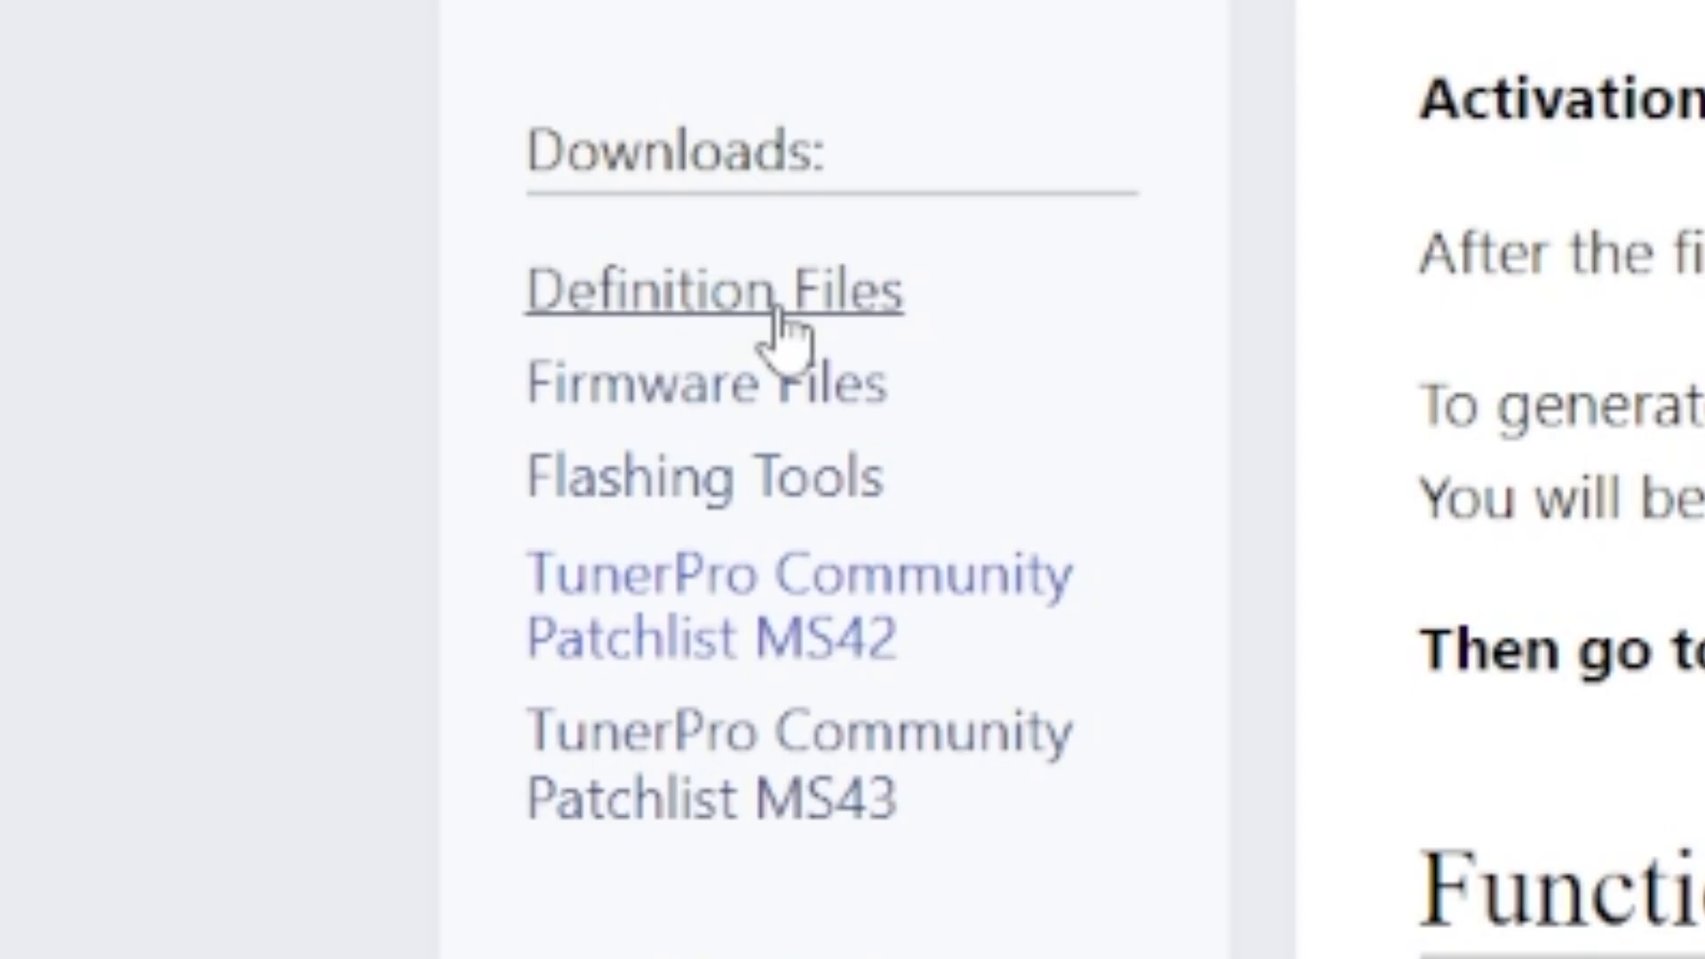
{"action": "left_click", "coordinate": [781, 324]}
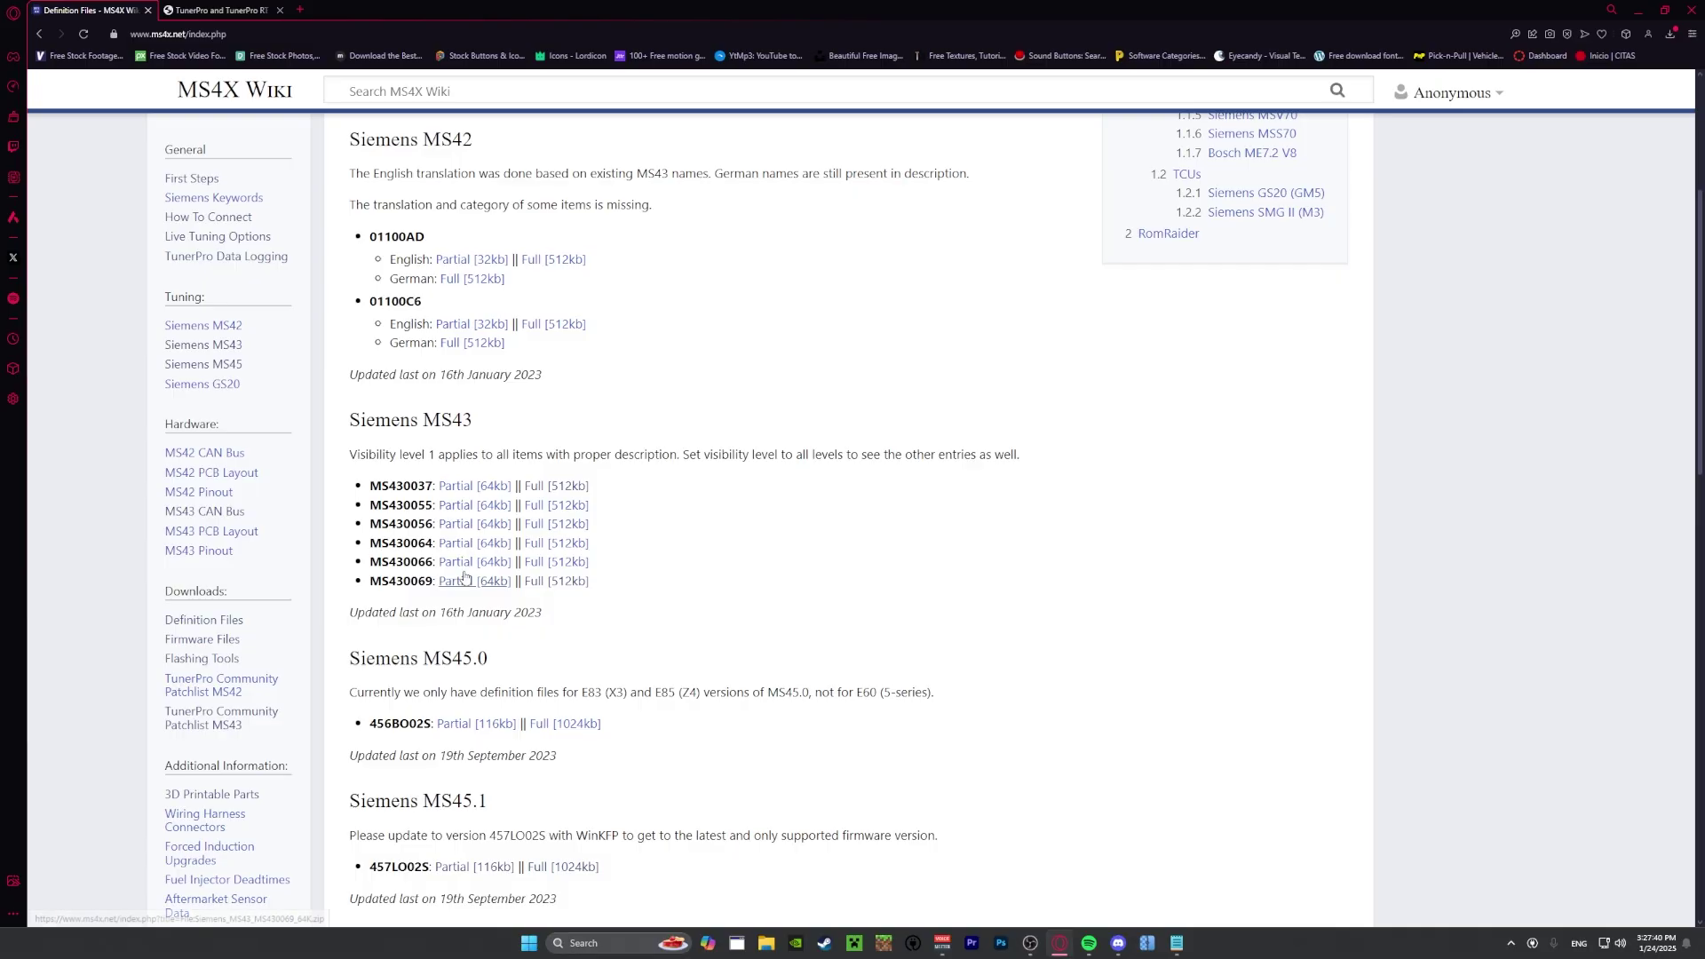
{"action": "scroll", "coordinate": [444, 355], "scroll_direction": "down", "scroll_amount": 3}
{"action": "left_click_drag", "start_coordinate": [350, 309], "coordinate": [472, 315]}
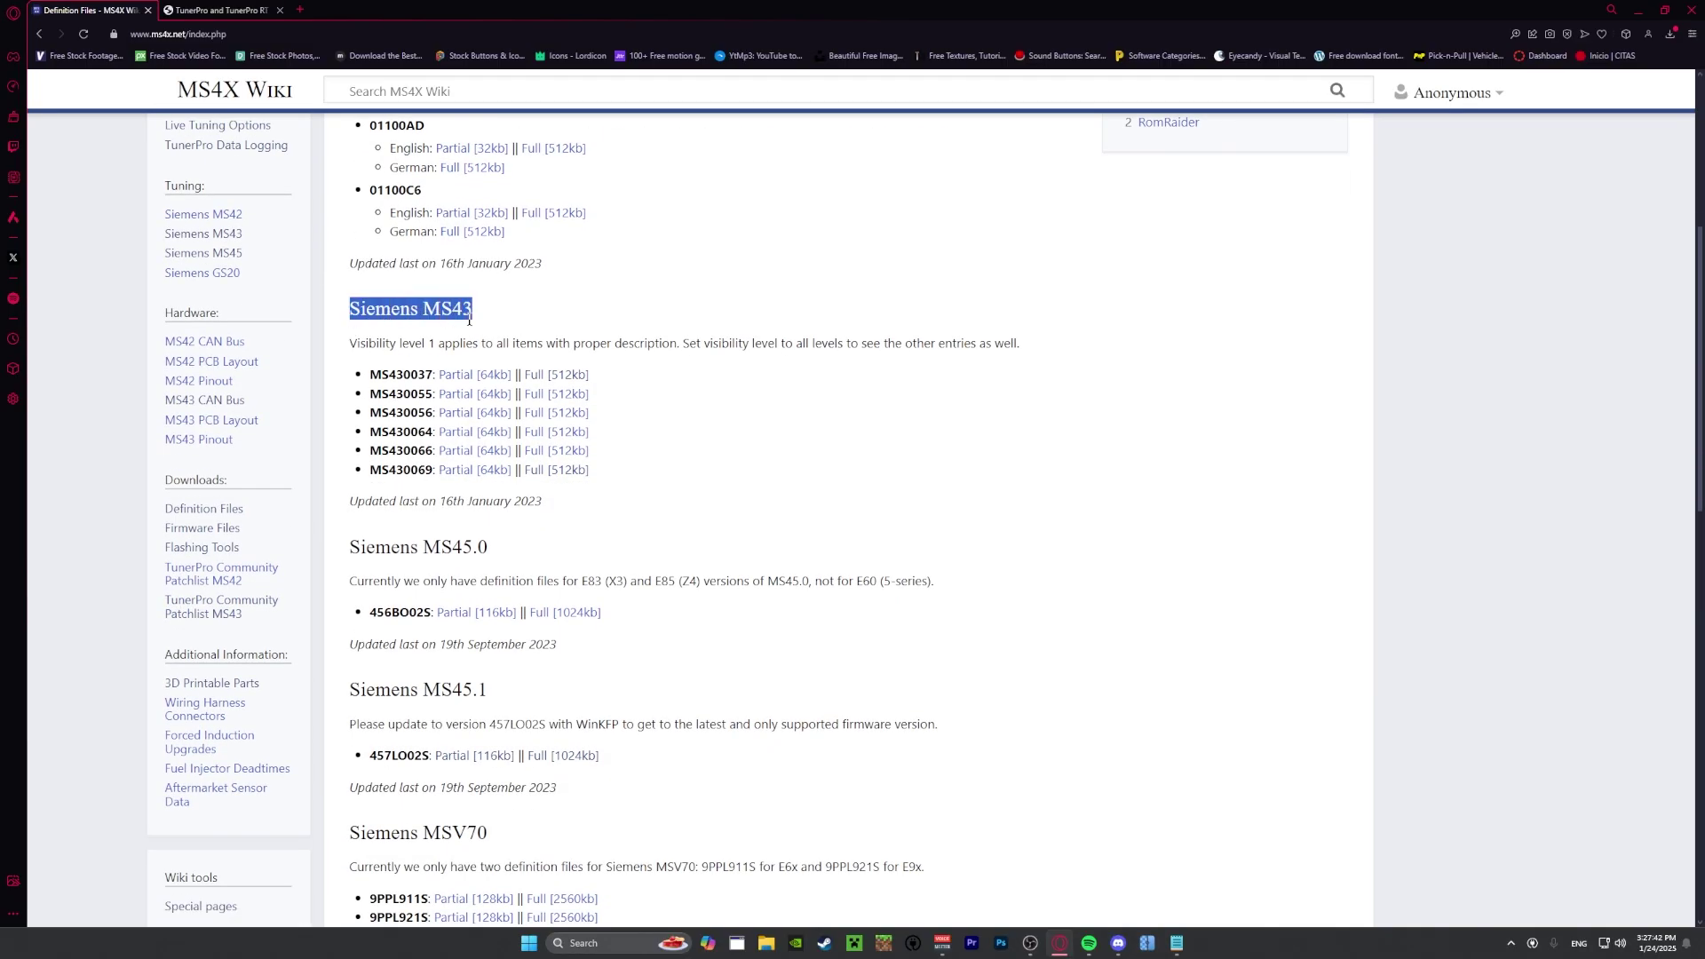
{"action": "left_click", "coordinate": [514, 329]}
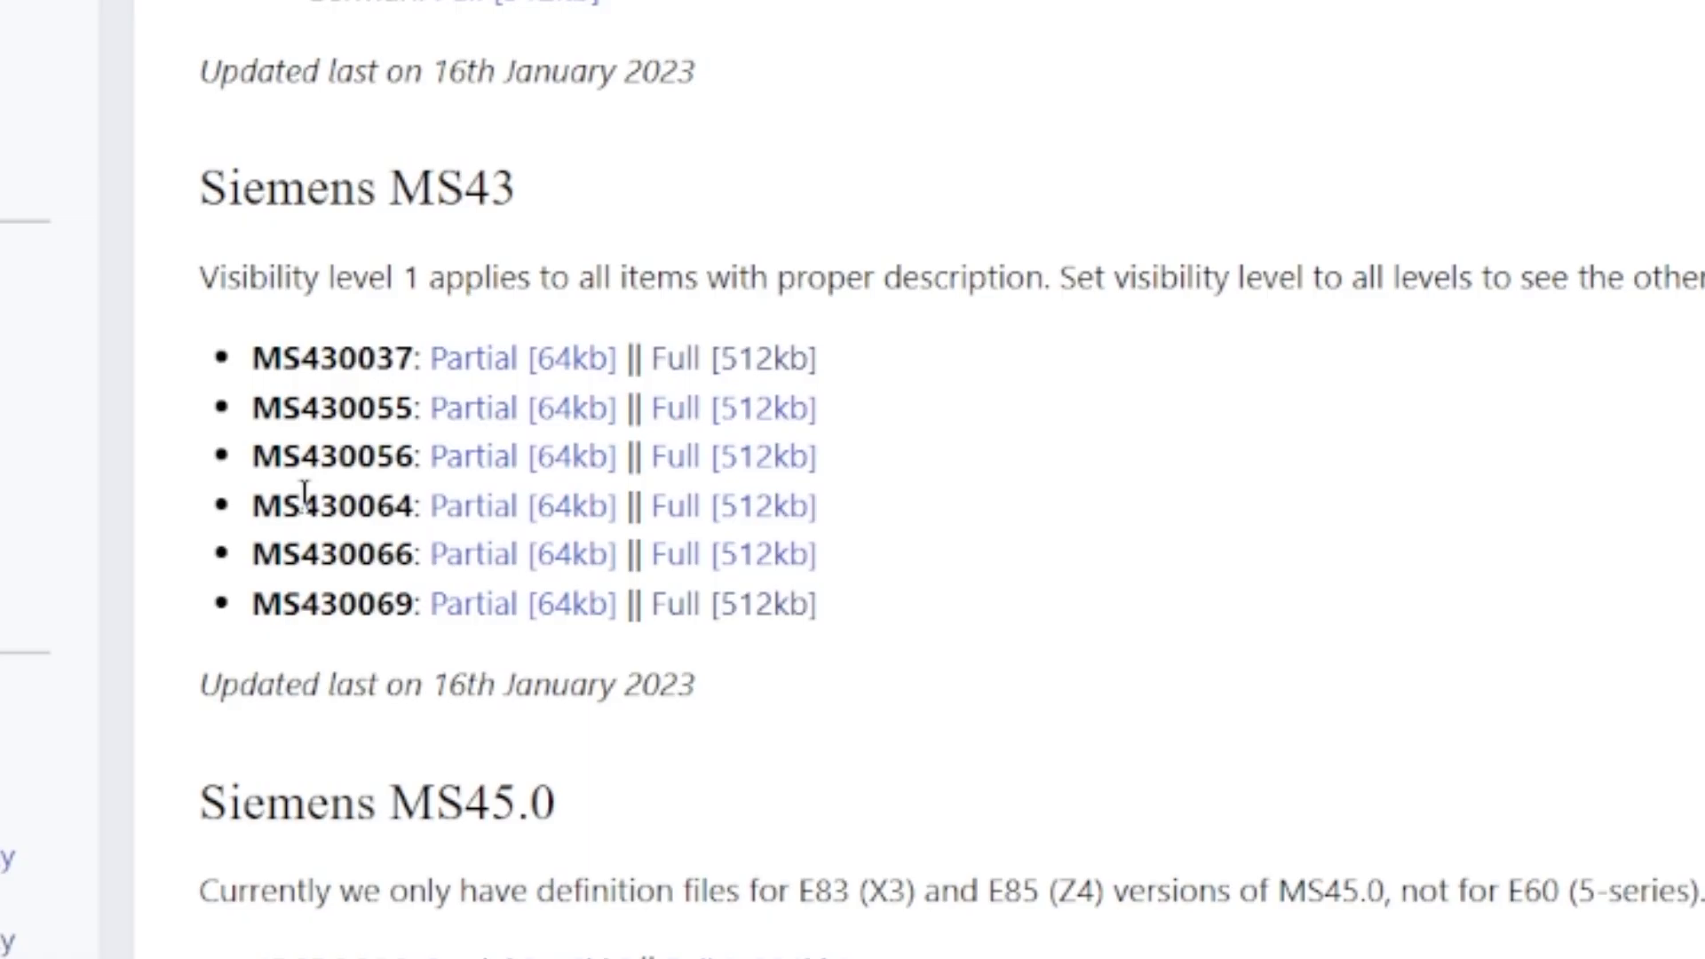
{"action": "left_click_drag", "start_coordinate": [251, 604], "coordinate": [417, 622]}
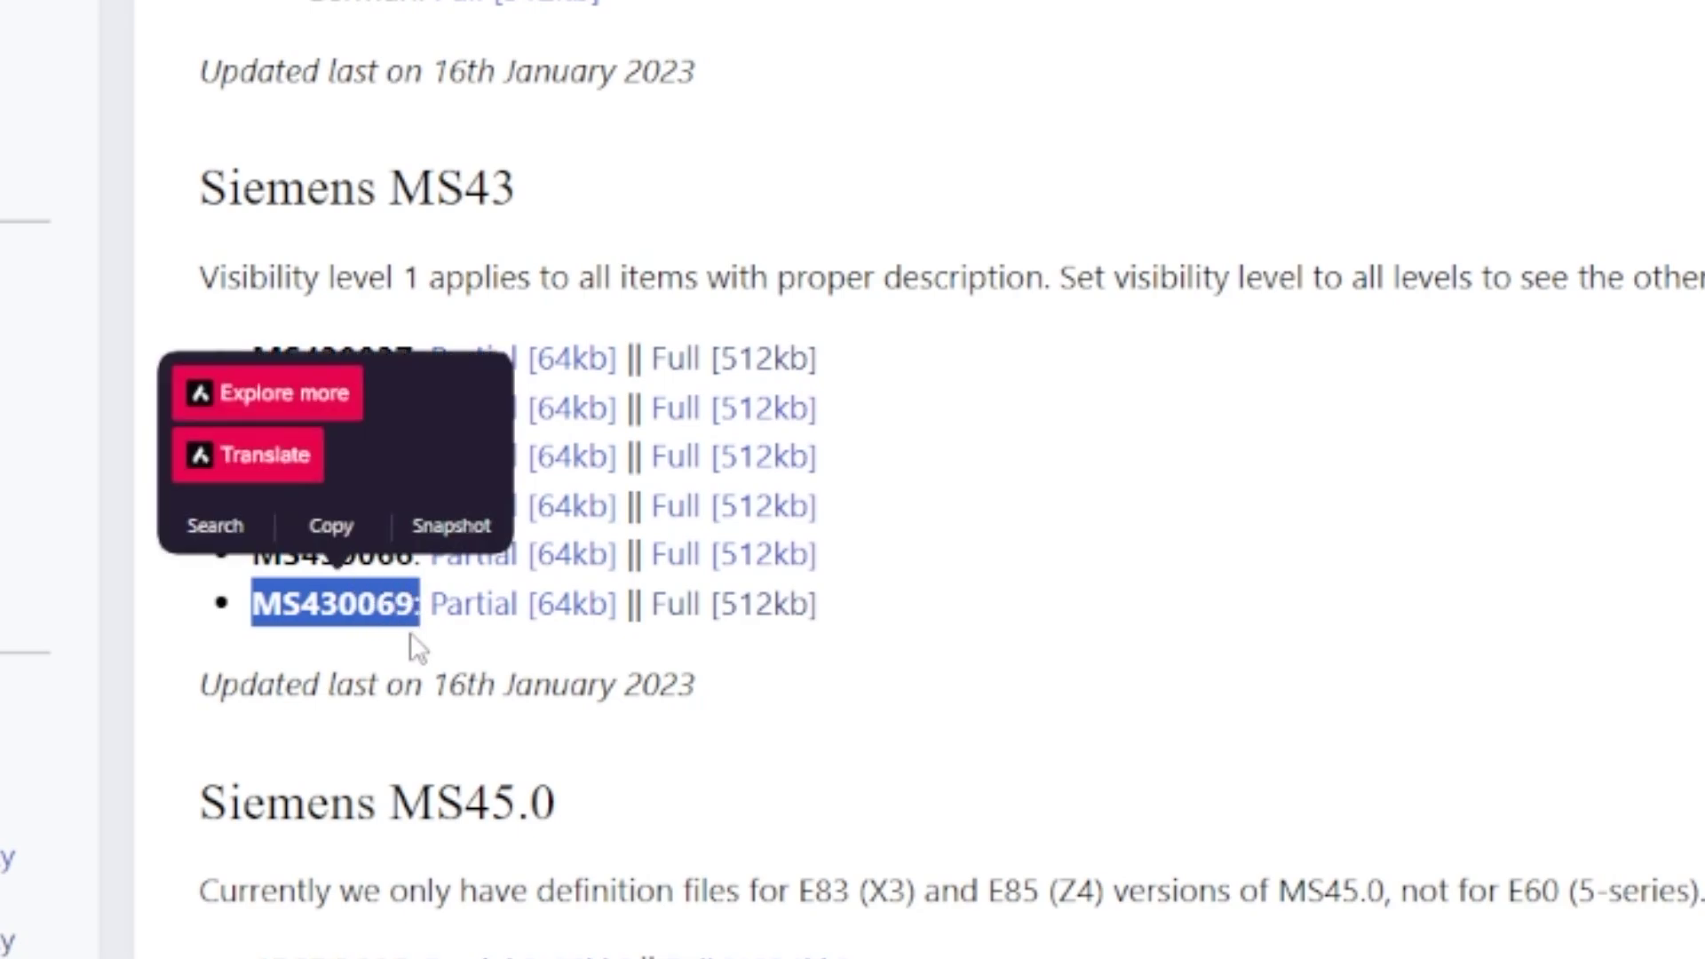
{"action": "left_click", "coordinate": [411, 647]}
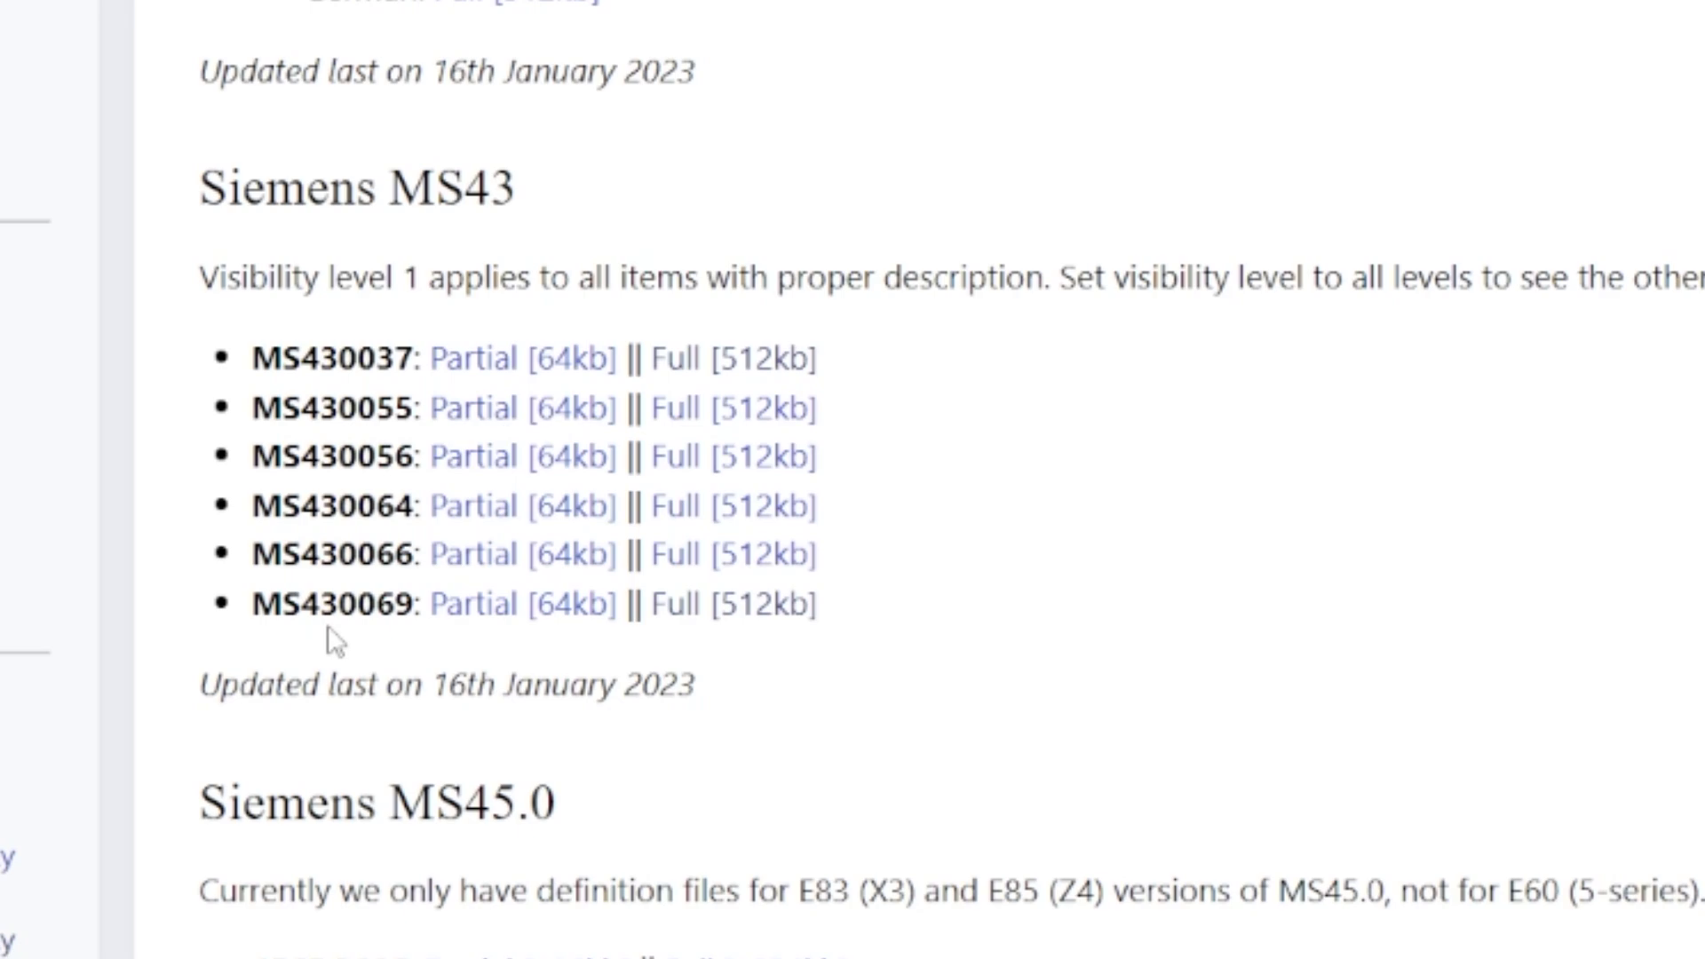
{"action": "left_click", "coordinate": [703, 624]}
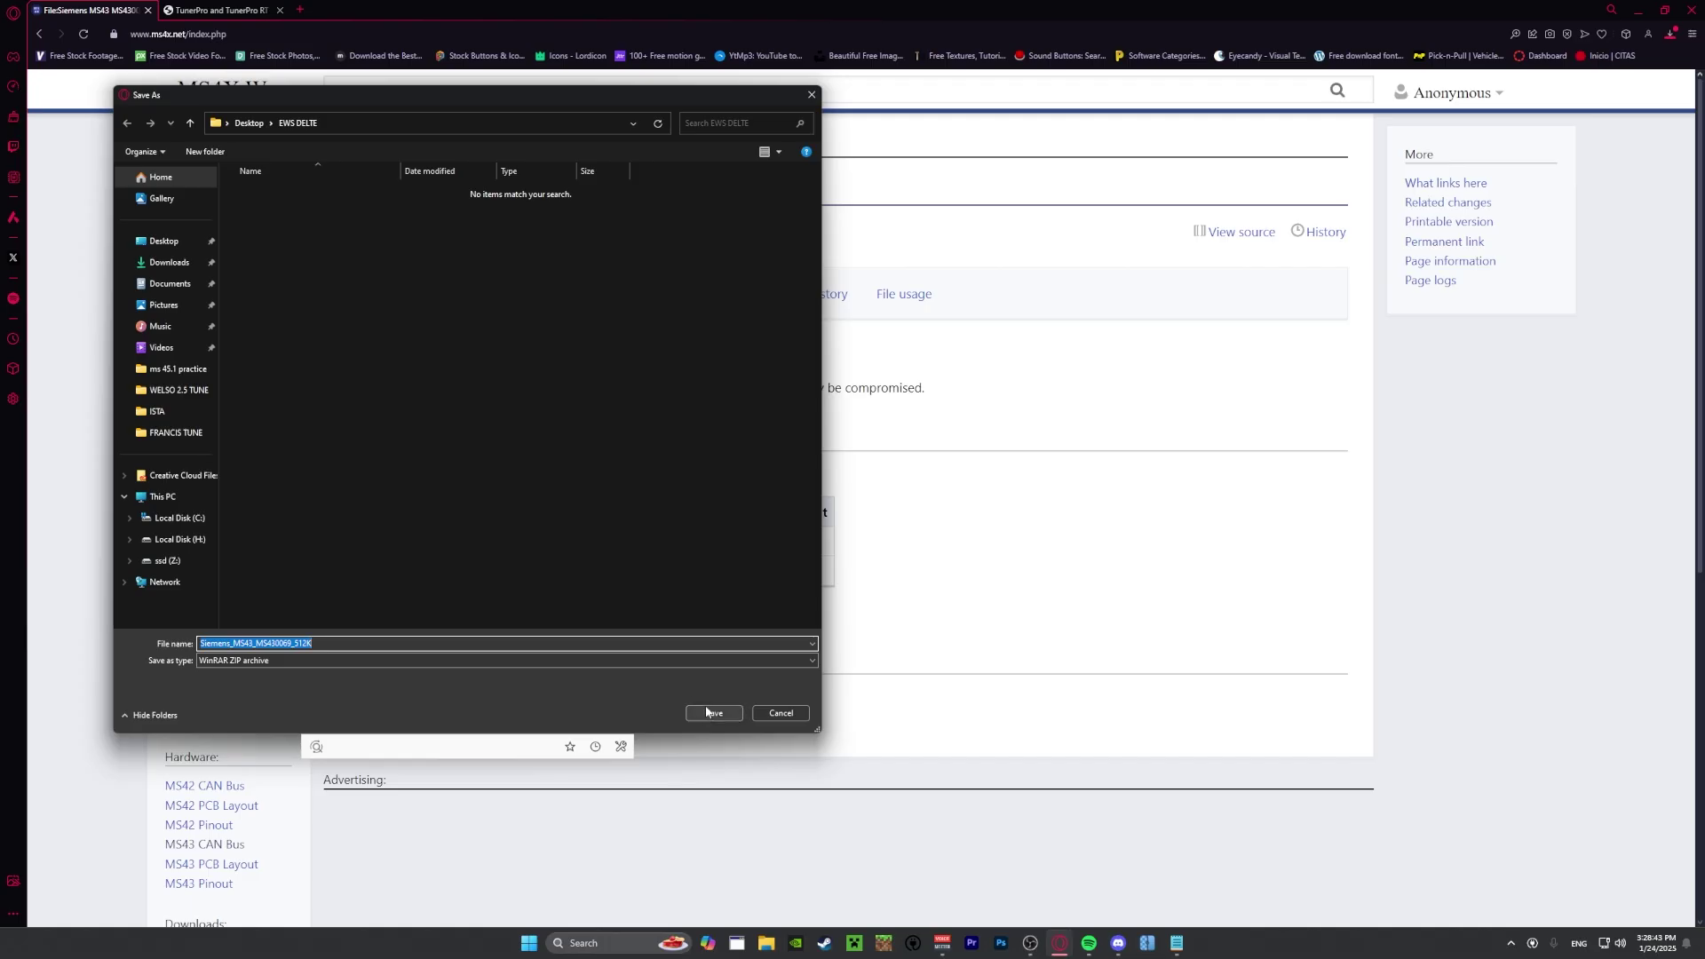
{"action": "left_click", "coordinate": [701, 713]}
Download the US firmware file for the E46 3-series M54B30 under Siemens MS43 MS430069 from the wiki's firmware files.
{"action": "scroll", "coordinate": [361, 696], "scroll_direction": "down", "scroll_amount": 5}
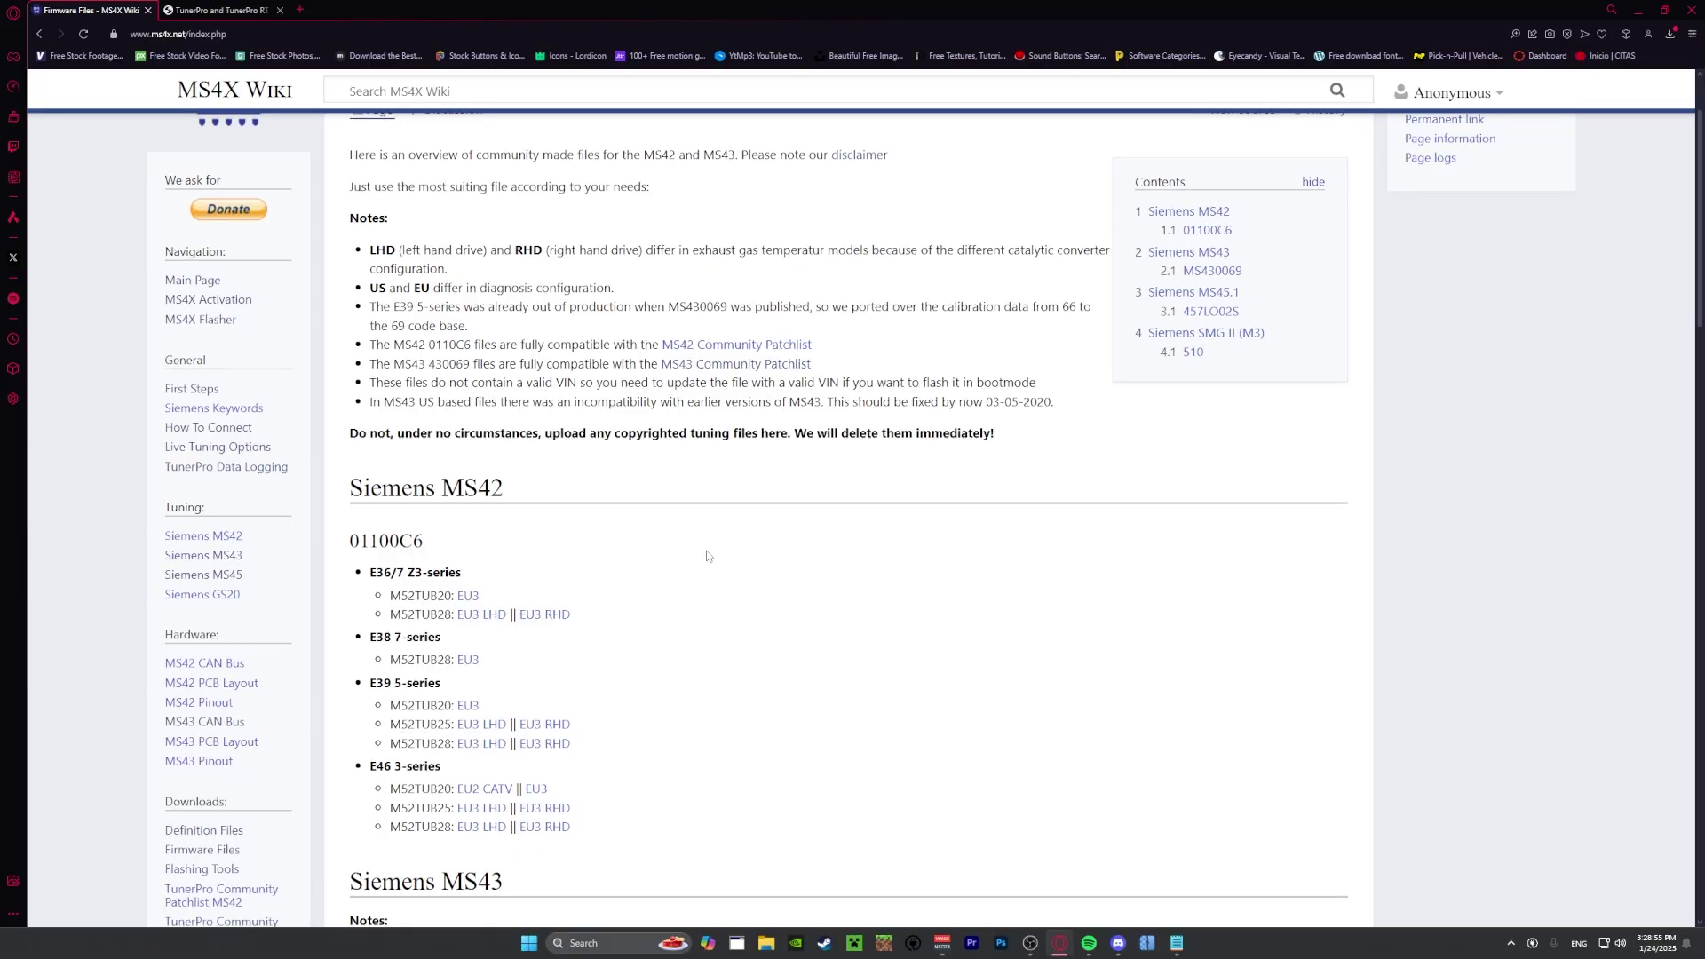
{"action": "scroll", "coordinate": [704, 560], "scroll_direction": "down", "scroll_amount": 4}
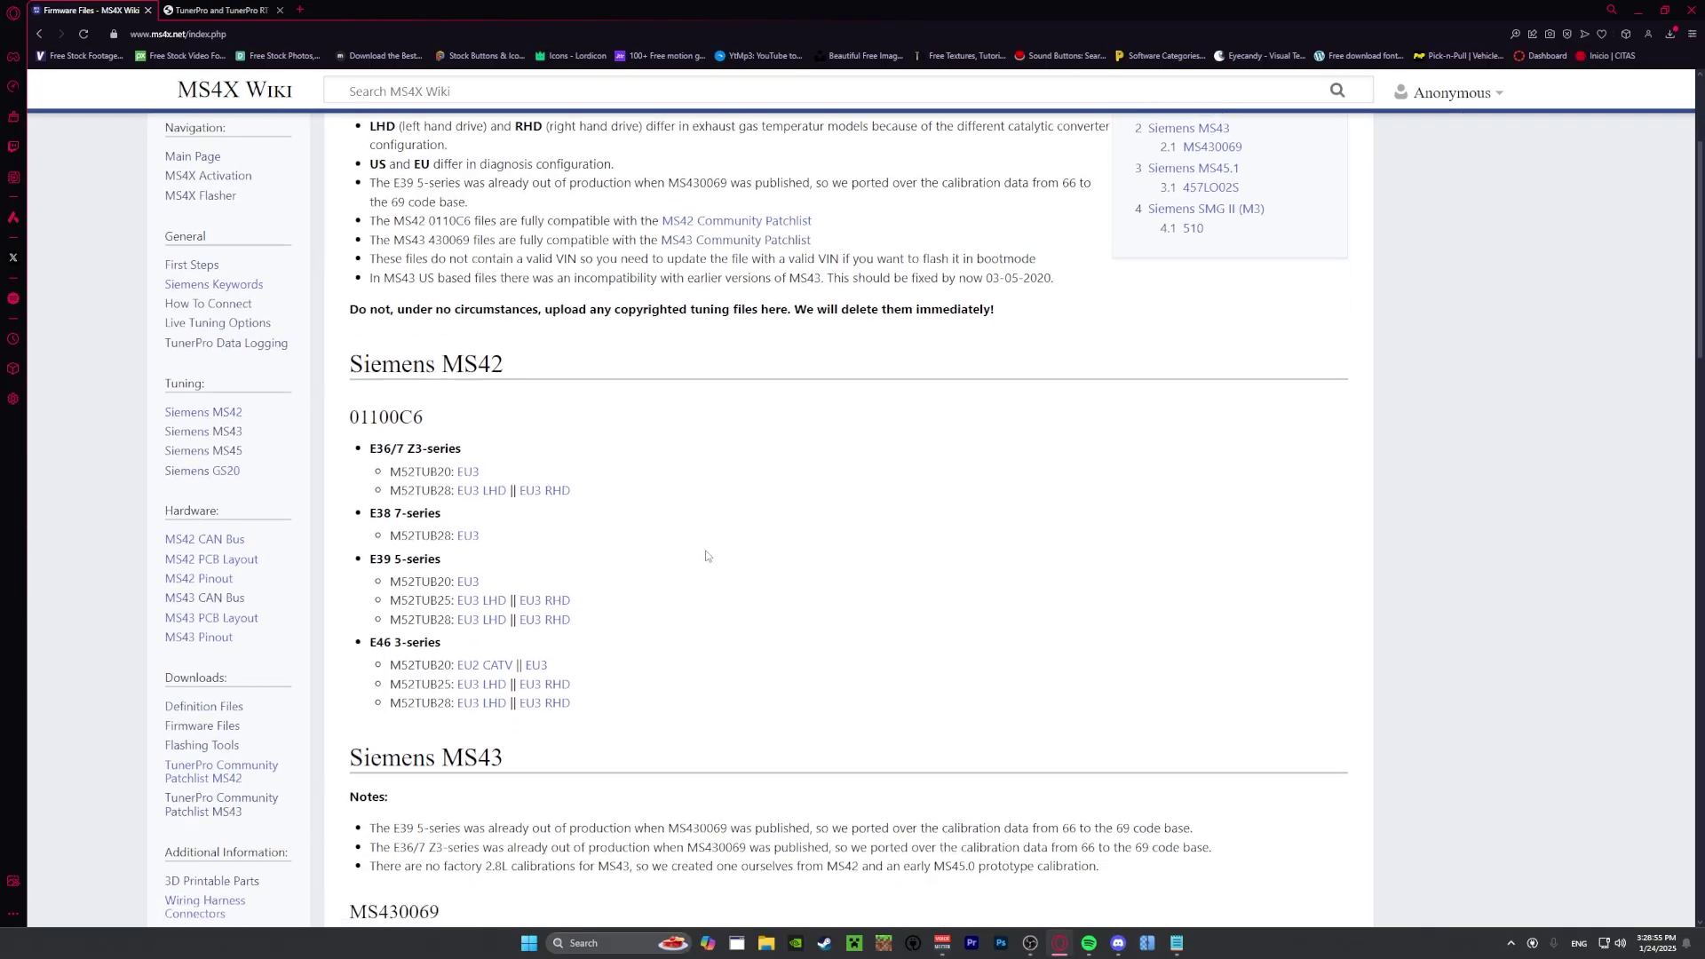
{"action": "scroll", "coordinate": [707, 556], "scroll_direction": "down", "scroll_amount": 3}
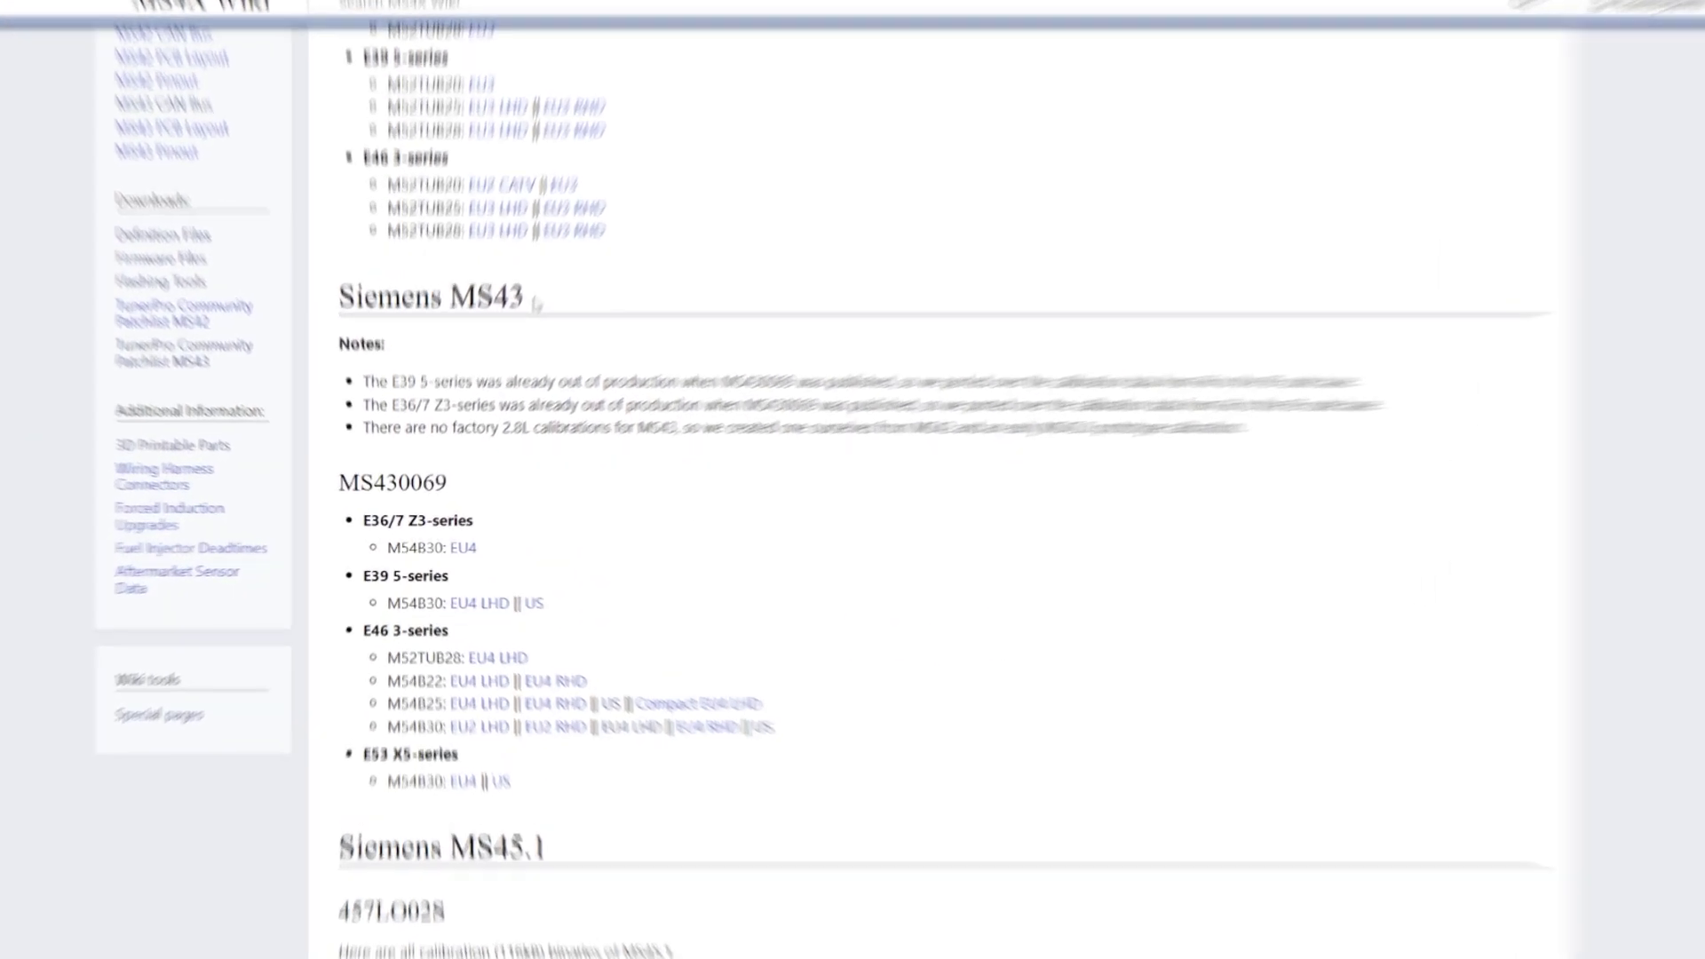
{"action": "left_click_drag", "start_coordinate": [505, 335], "coordinate": [385, 330]}
{"action": "left_click_drag", "start_coordinate": [365, 64], "coordinate": [280, 64]}
{"action": "left_click", "coordinate": [701, 369]}
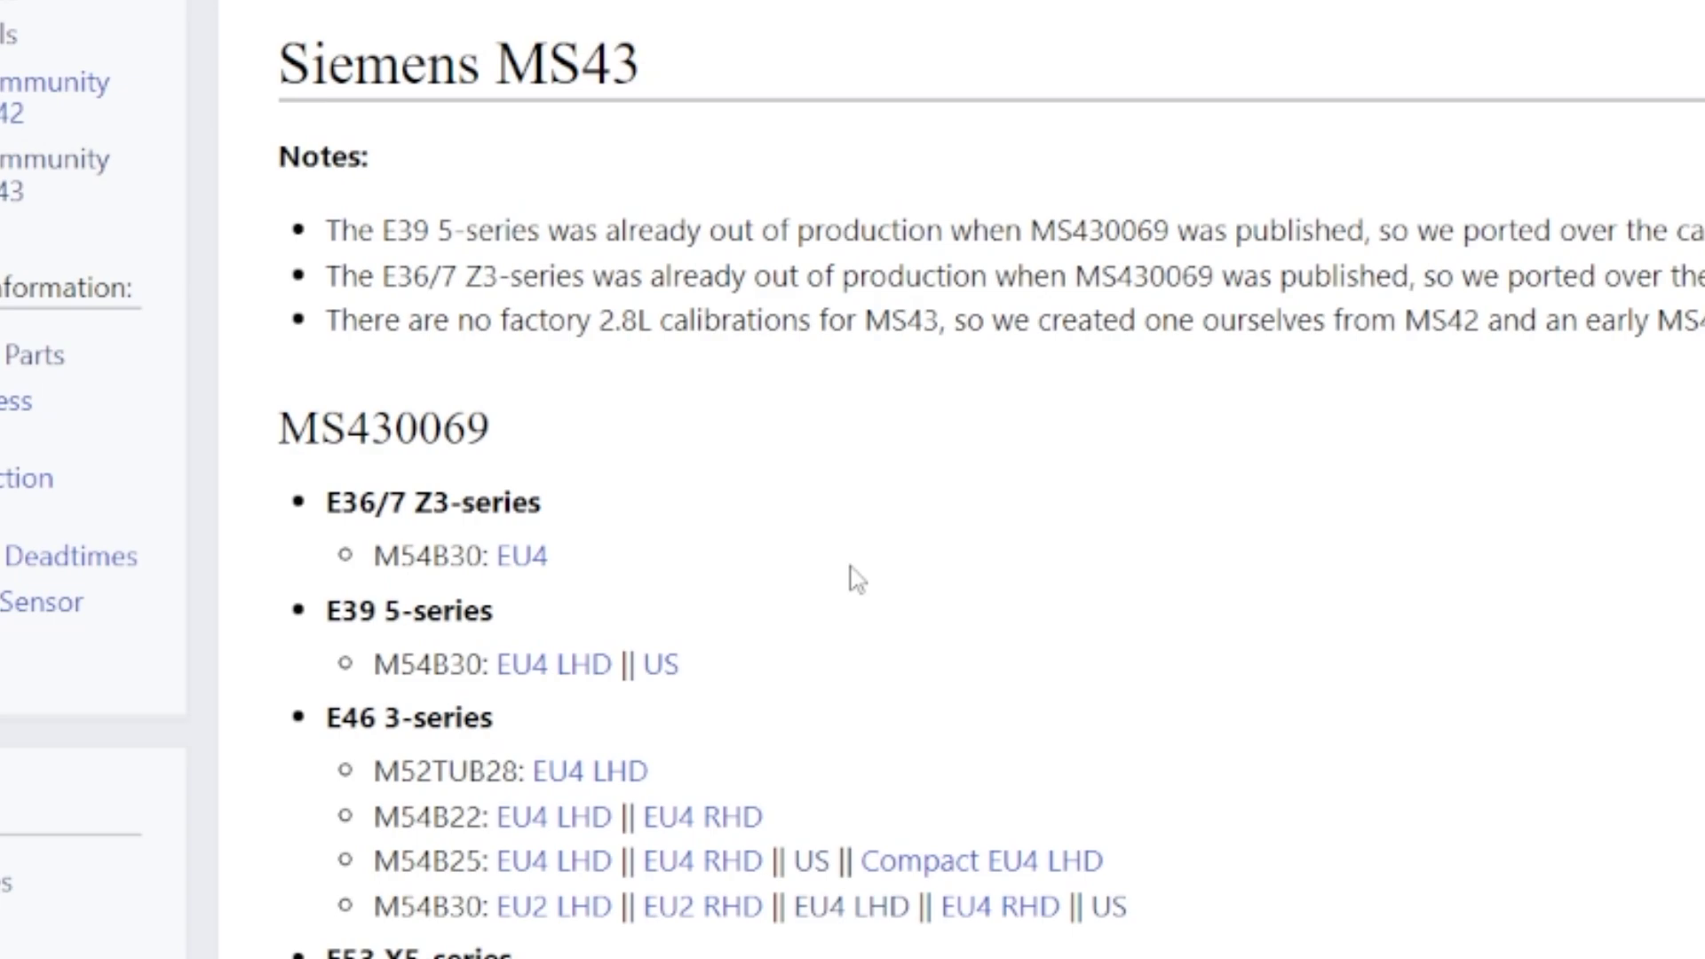
{"action": "scroll", "coordinate": [849, 579], "scroll_direction": "down", "scroll_amount": 3}
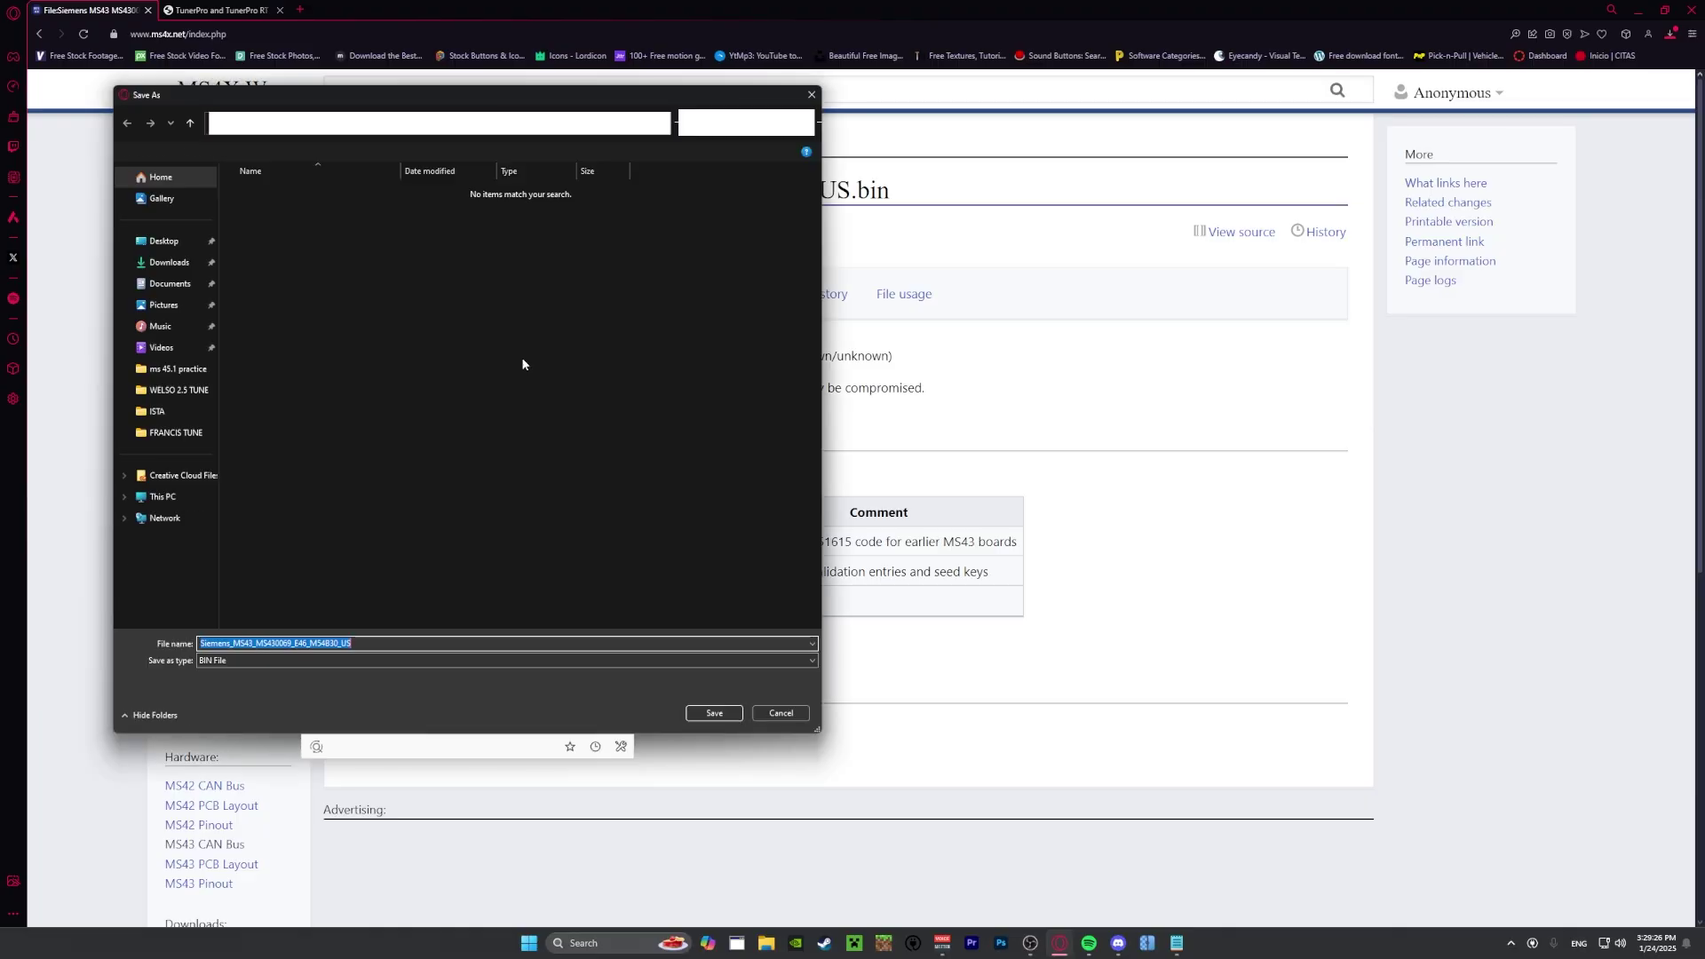
{"action": "key", "text": "Return"}
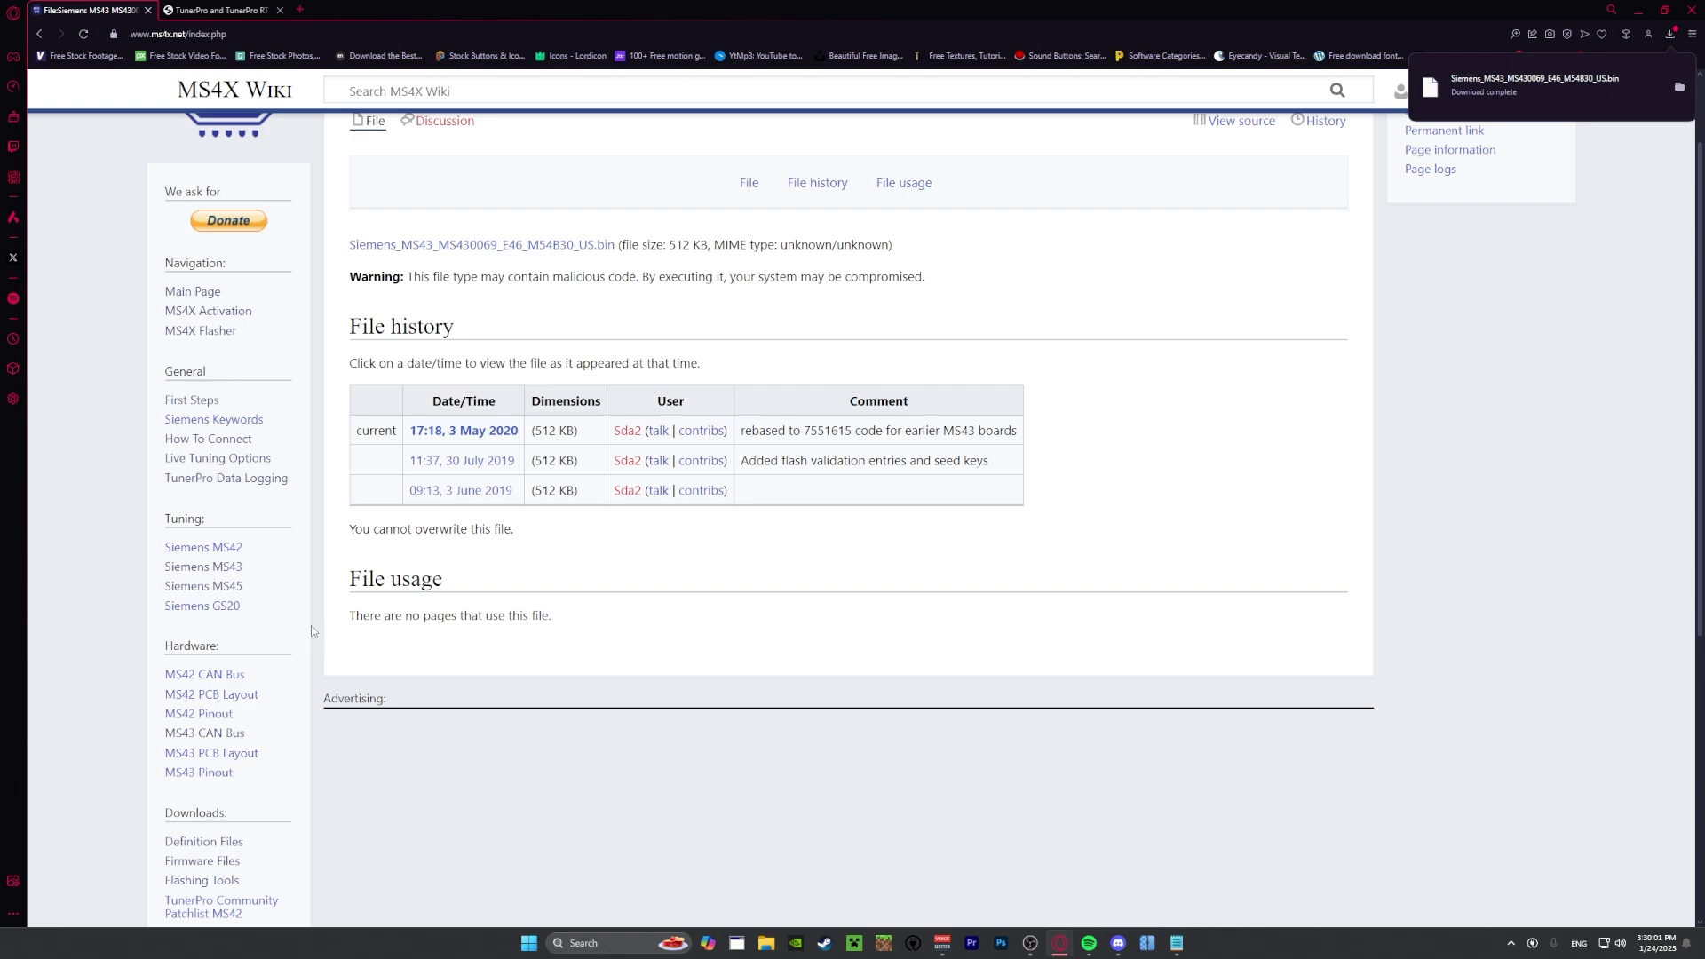
Examine the wiki's Siemens MS43 tuning page, including its Secondary Air Pump Removal section.
{"action": "double_click", "coordinate": [186, 518]}
{"action": "left_click", "coordinate": [209, 567]}
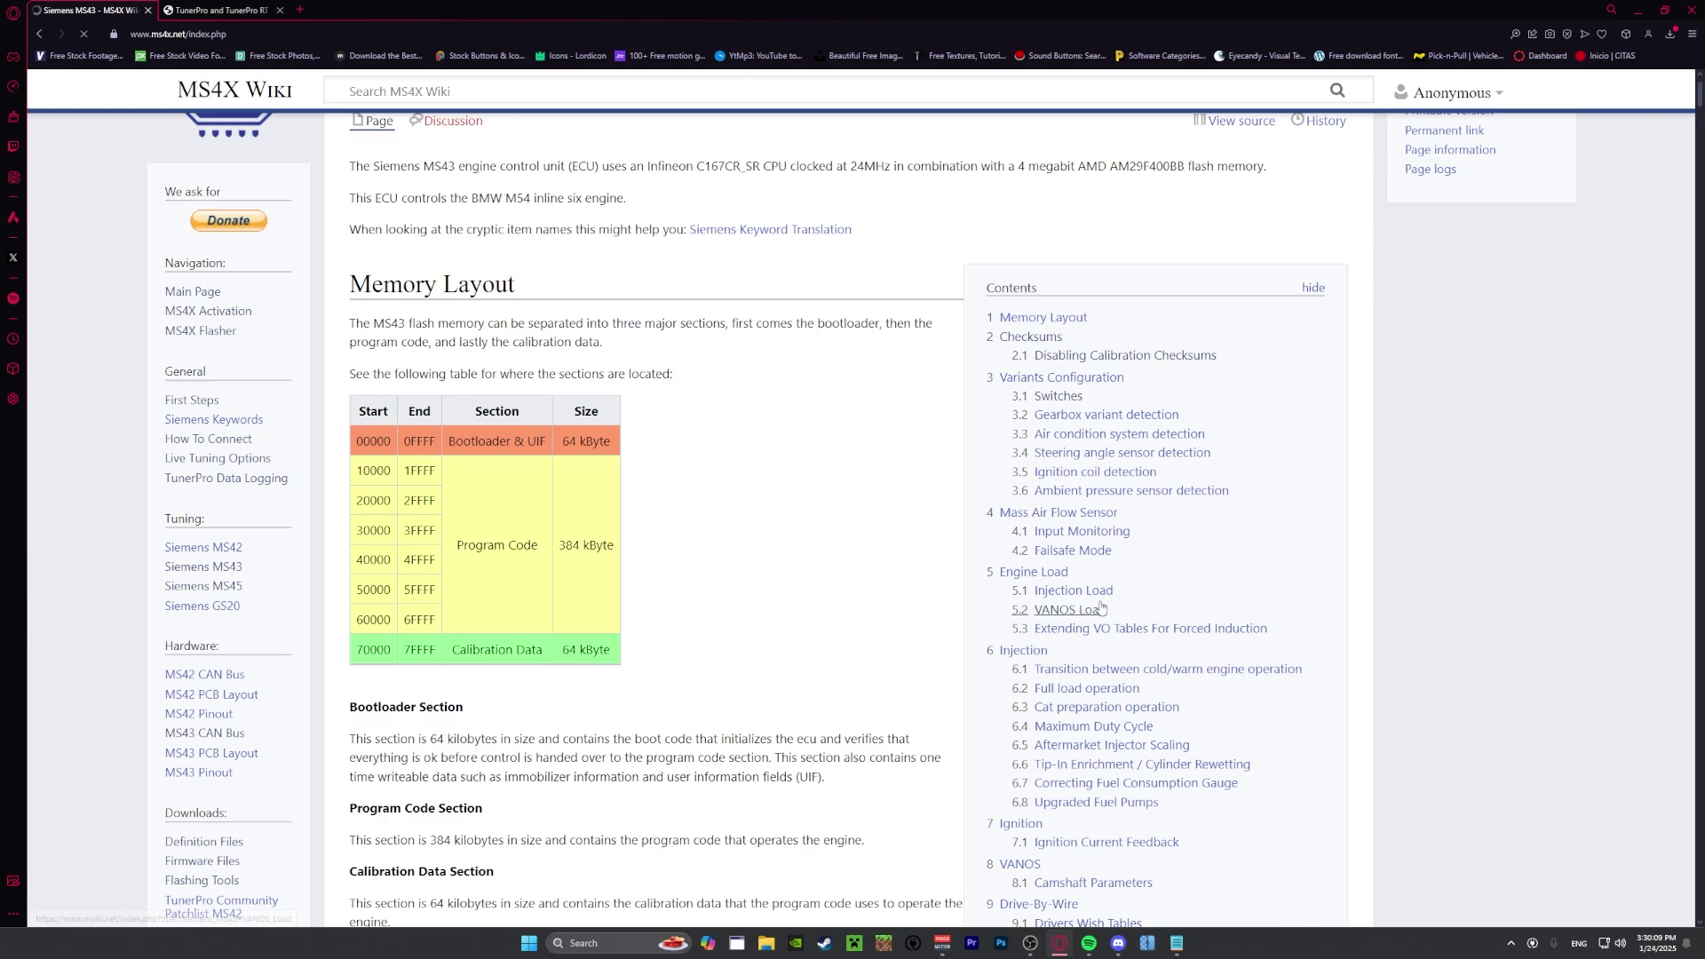
{"action": "scroll", "coordinate": [1077, 619], "scroll_direction": "down", "scroll_amount": 1}
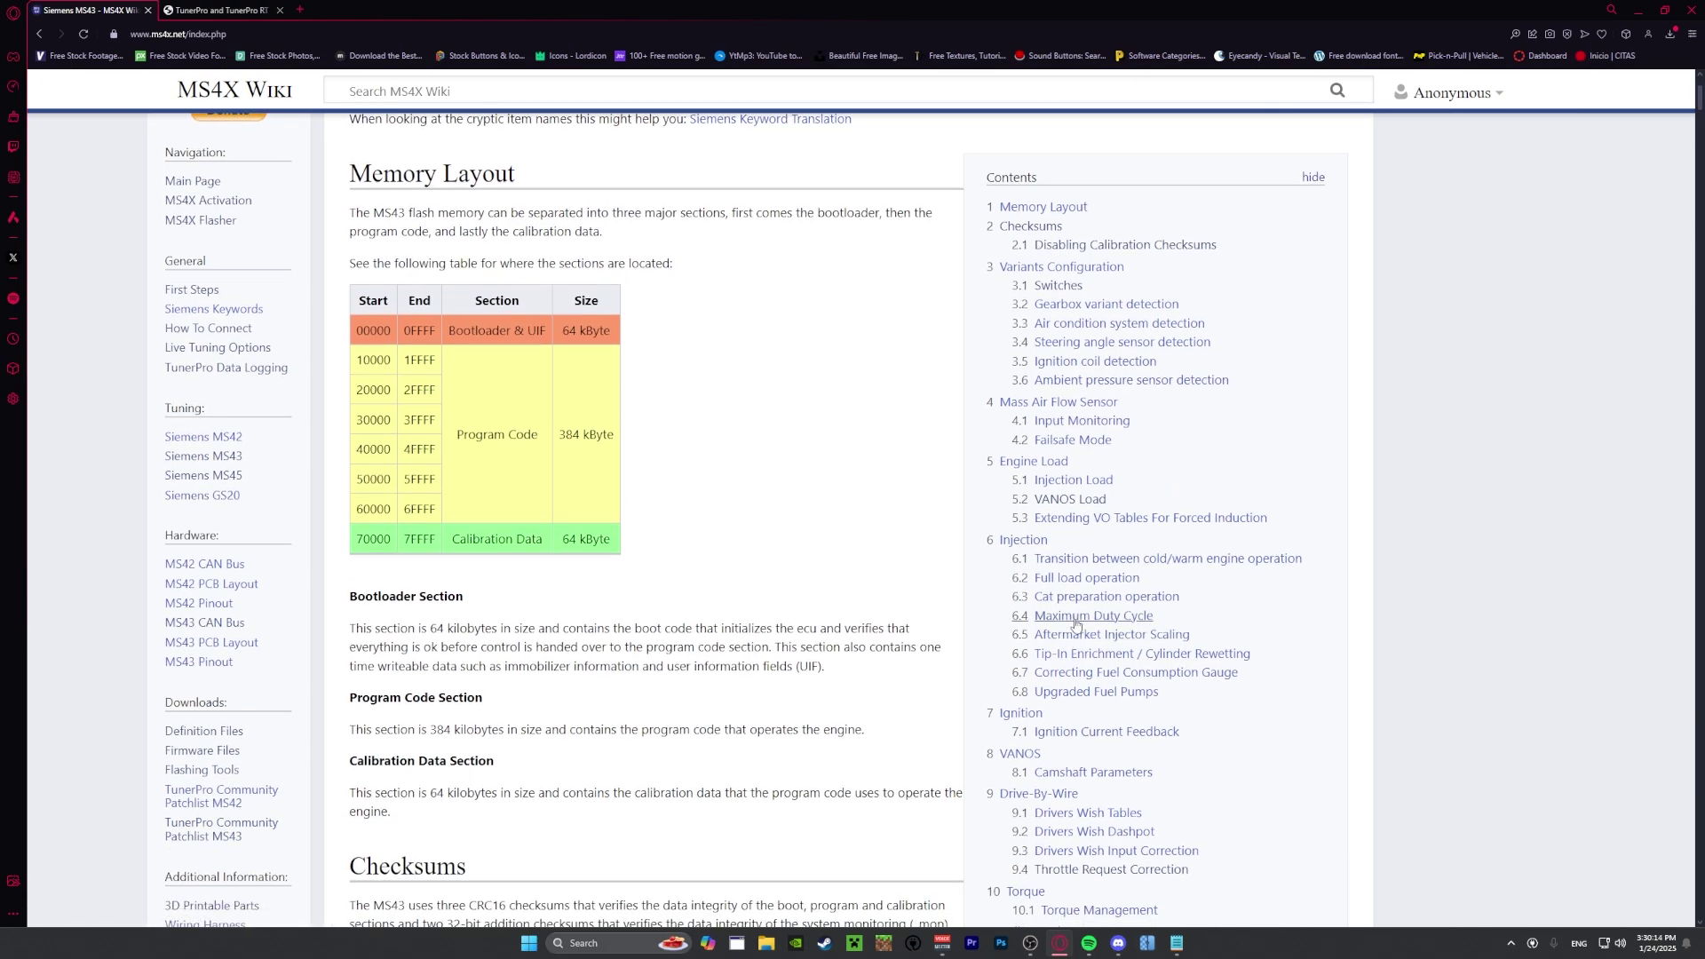
{"action": "scroll", "coordinate": [1022, 477], "scroll_direction": "down", "scroll_amount": 1}
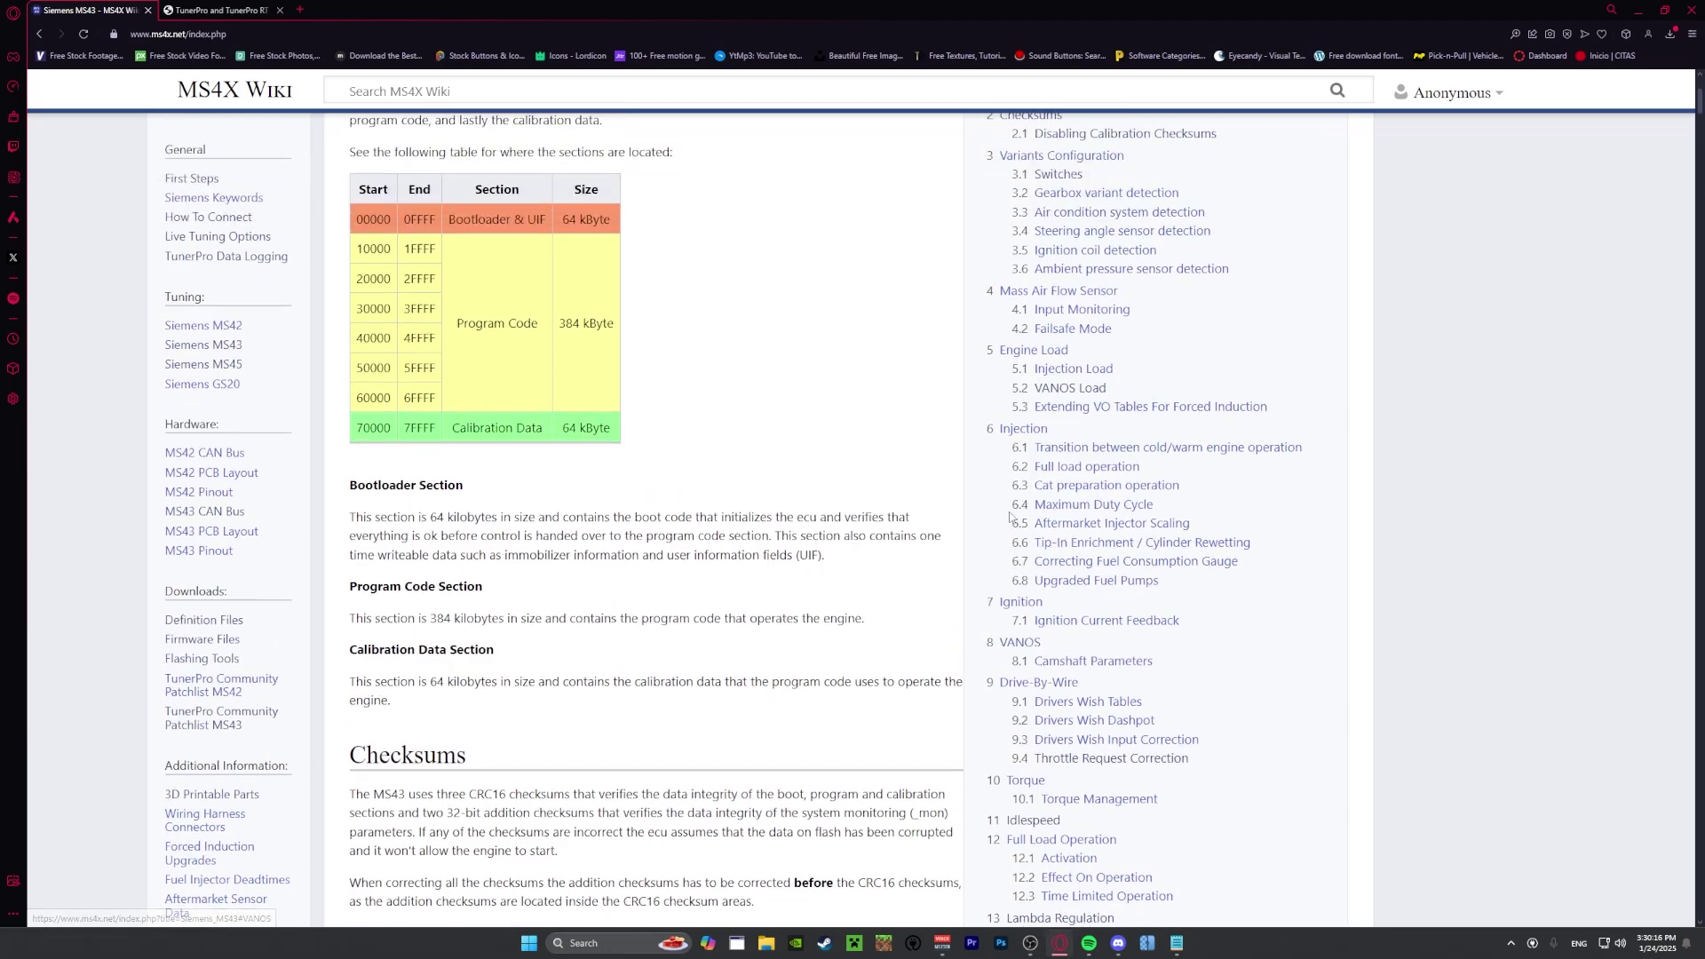
{"action": "left_click_drag", "start_coordinate": [393, 304], "coordinate": [1305, 275]}
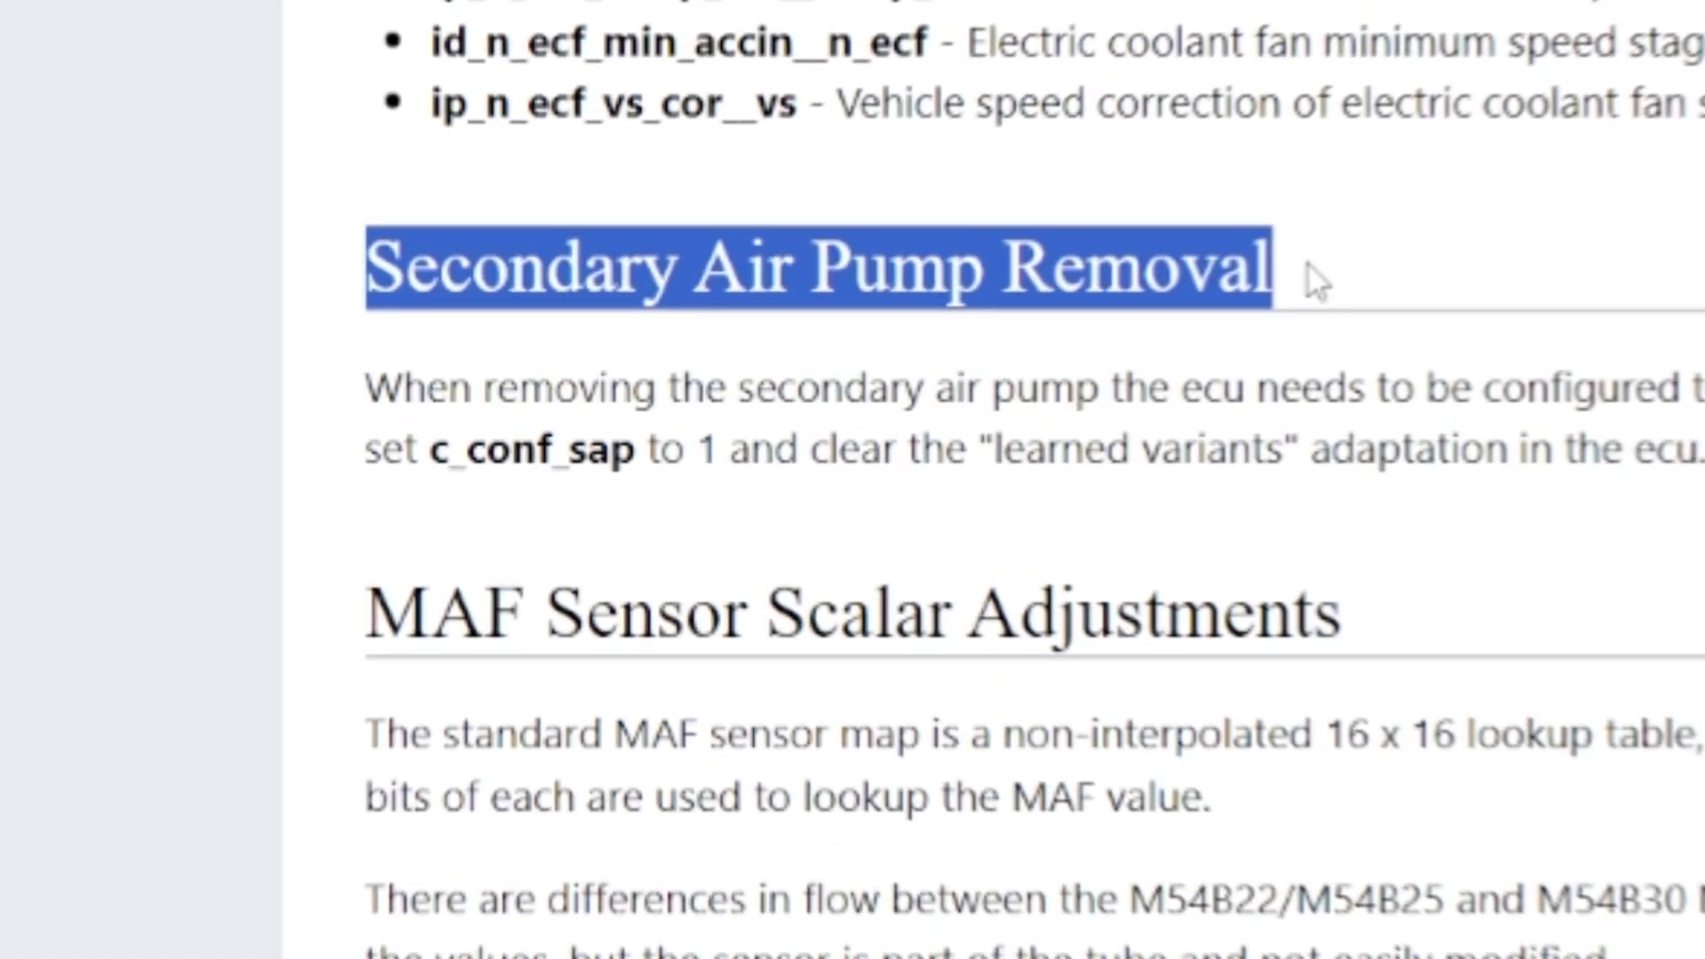
{"action": "left_click", "coordinate": [1382, 119]}
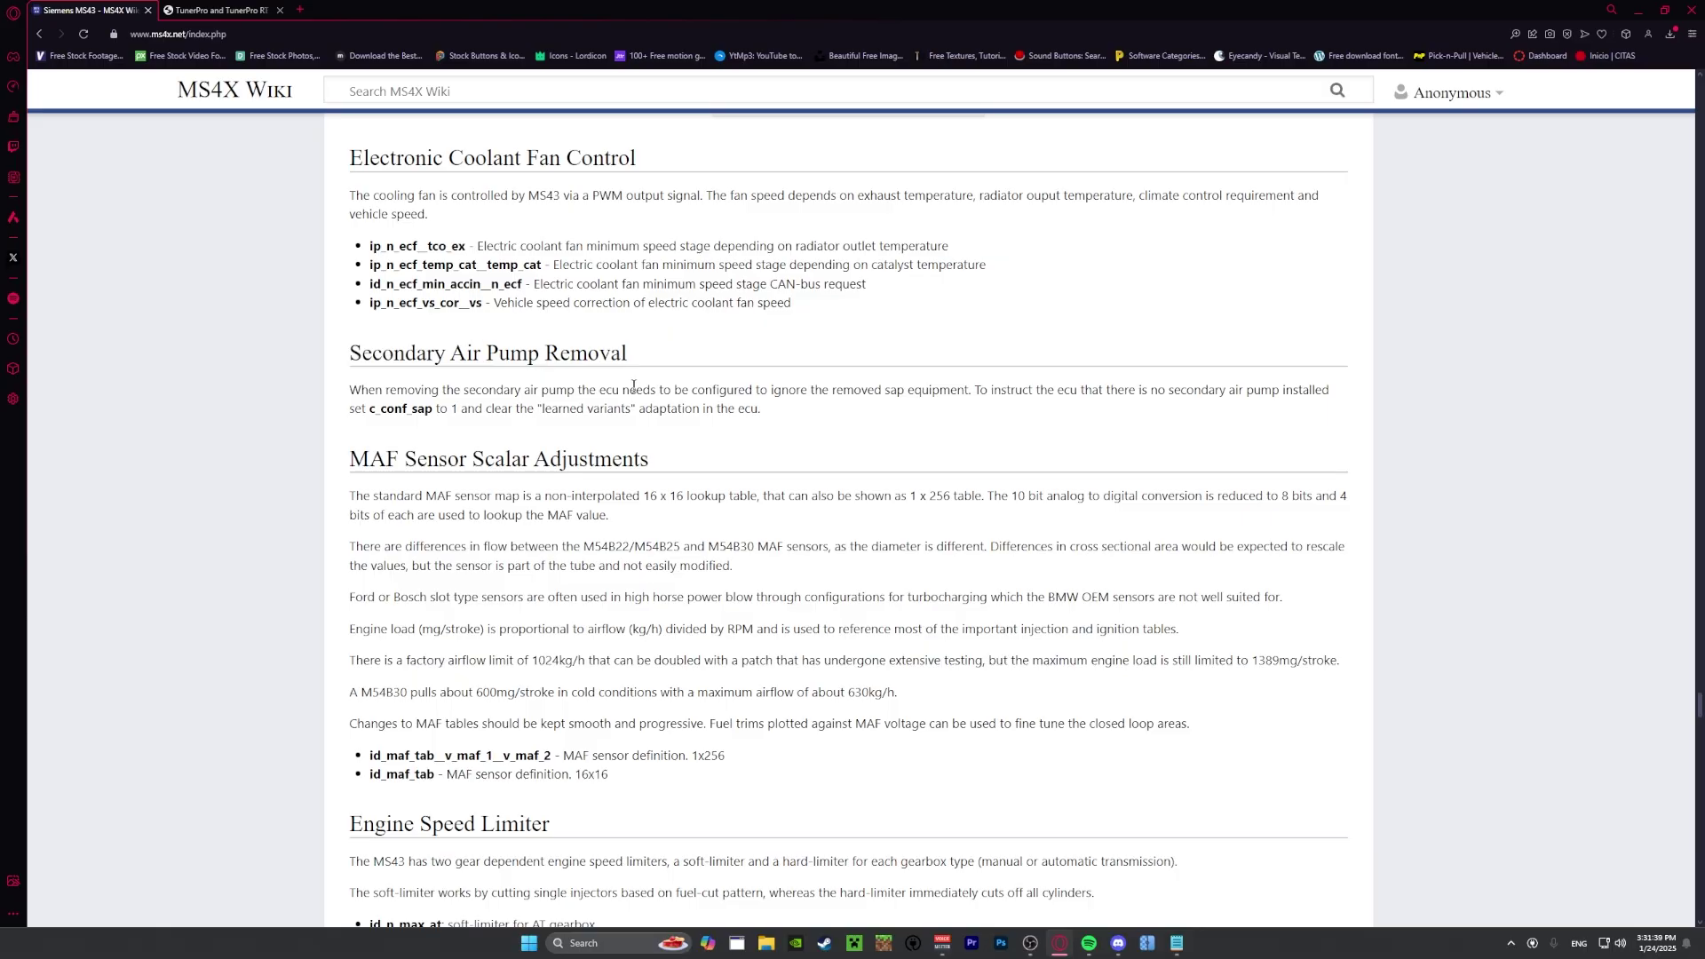
Download Siemens_MS43_MS430069_Community_Patchlist_v2.9.2.xdf from the TunerPro MS43 community patchlist page and review its changelog.
{"action": "scroll", "coordinate": [633, 386], "scroll_direction": "up", "scroll_amount": 20}
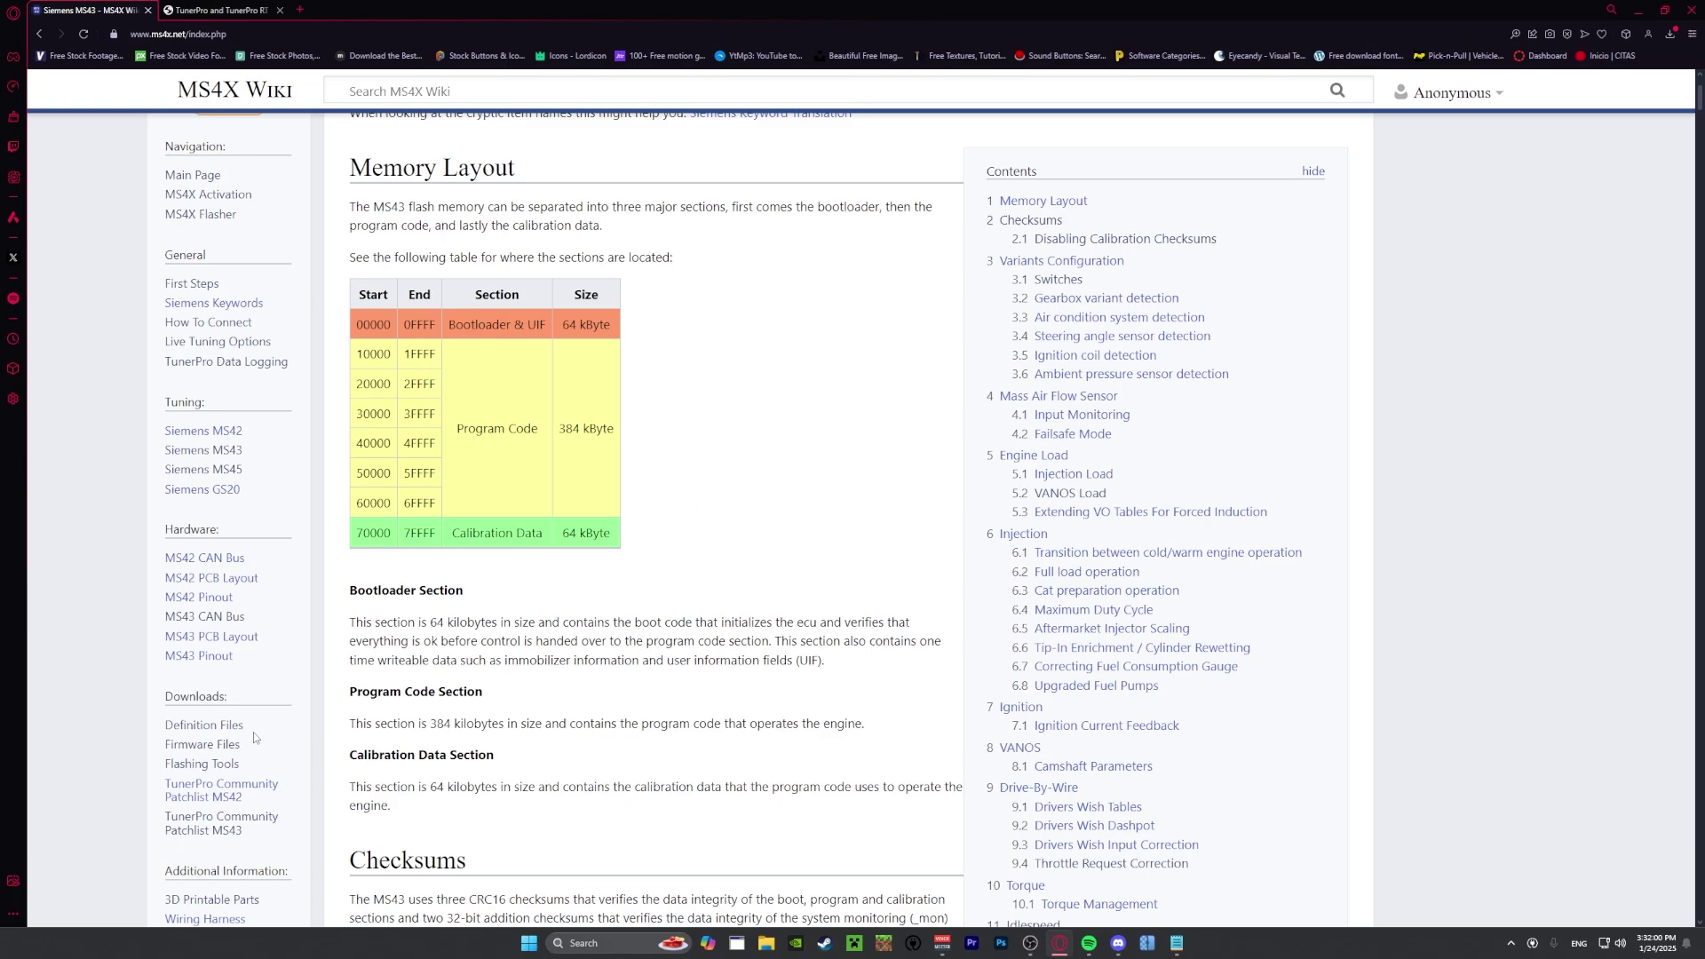
{"action": "scroll", "coordinate": [255, 738], "scroll_direction": "down", "scroll_amount": 1}
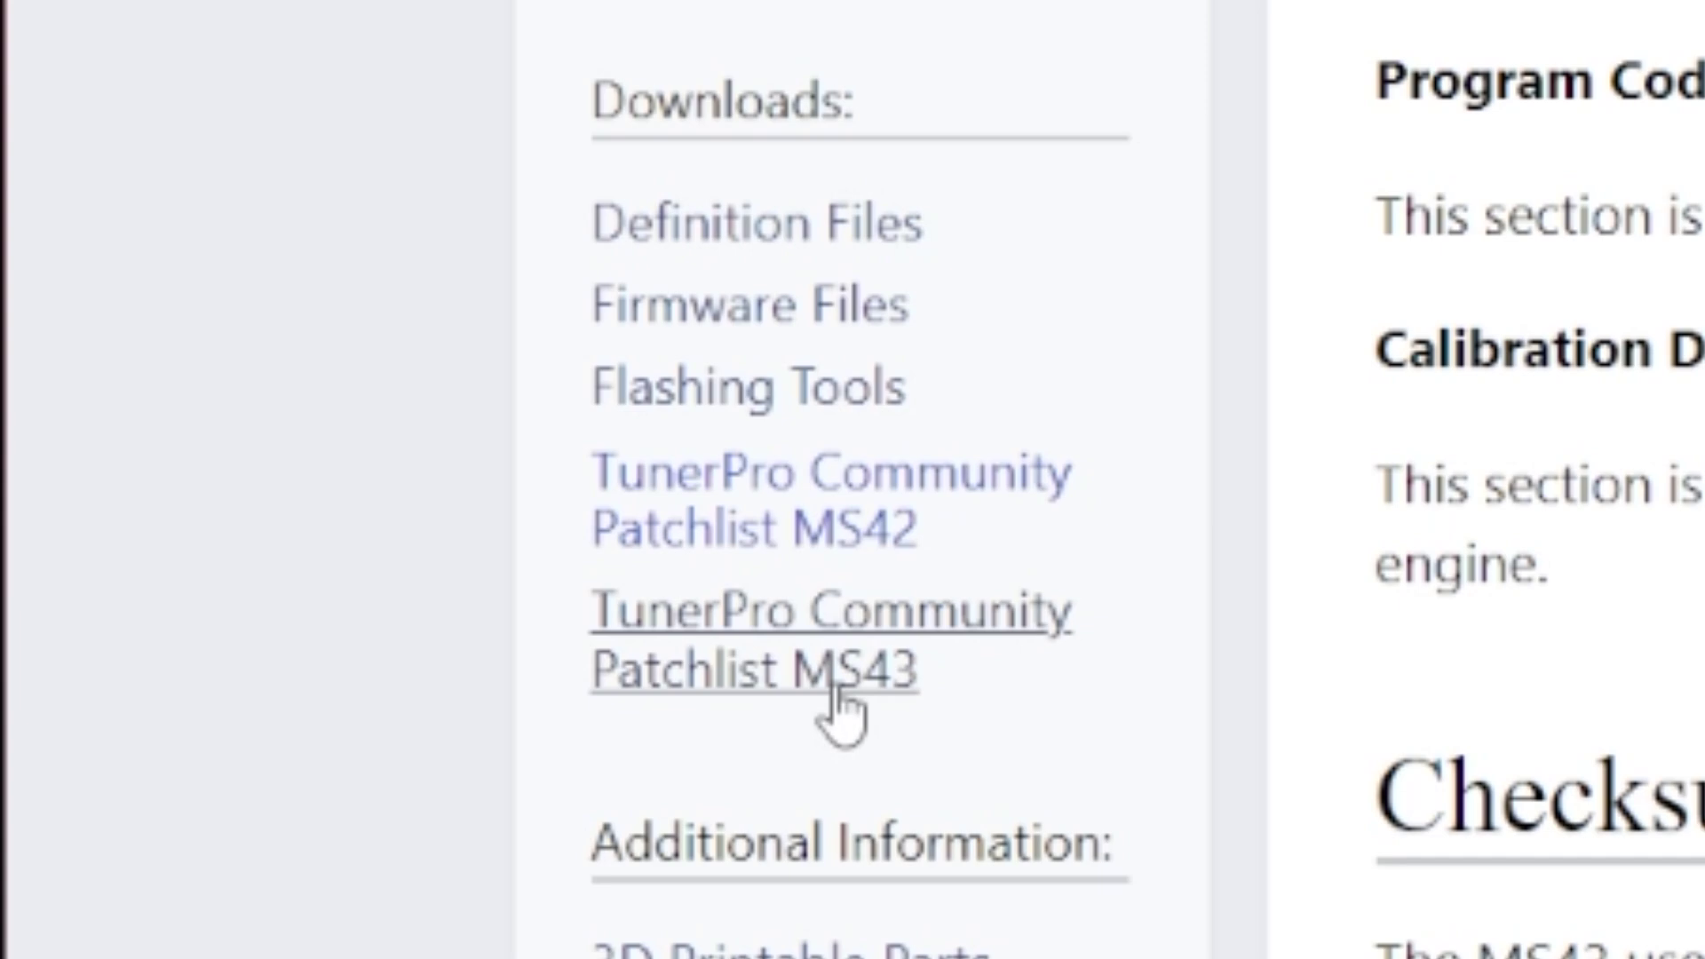
{"action": "left_click", "coordinate": [835, 685]}
{"action": "scroll", "coordinate": [347, 416], "scroll_direction": "down", "scroll_amount": 1}
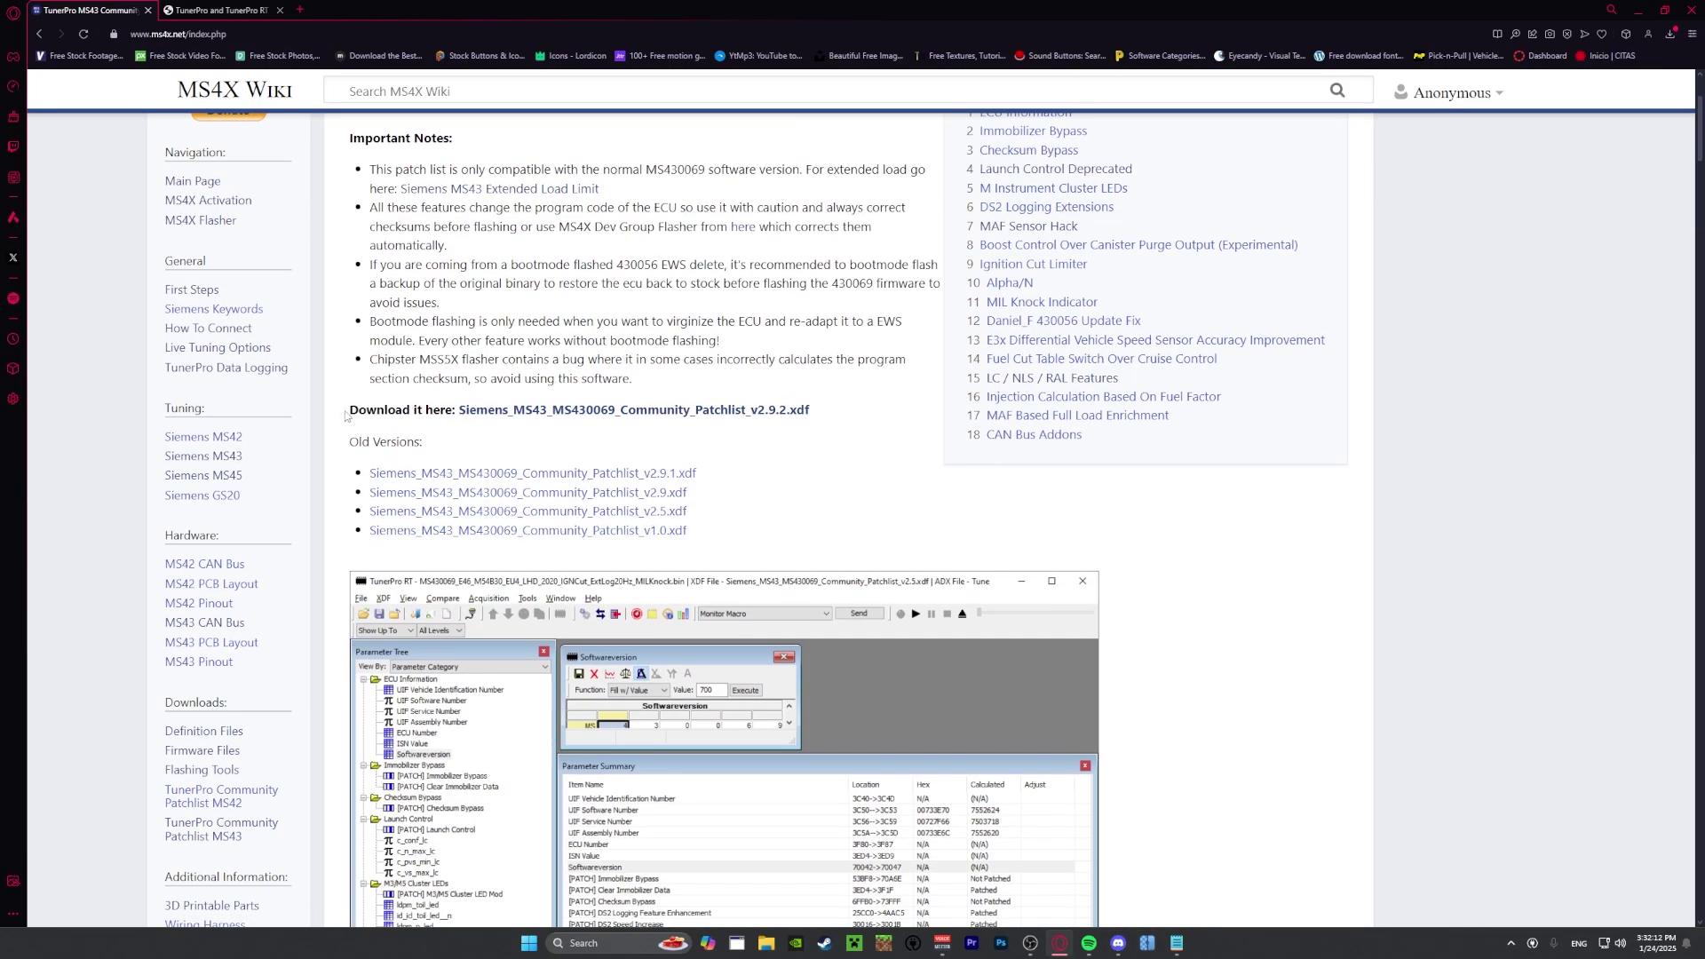
{"action": "left_click_drag", "start_coordinate": [347, 416], "coordinate": [823, 414]}
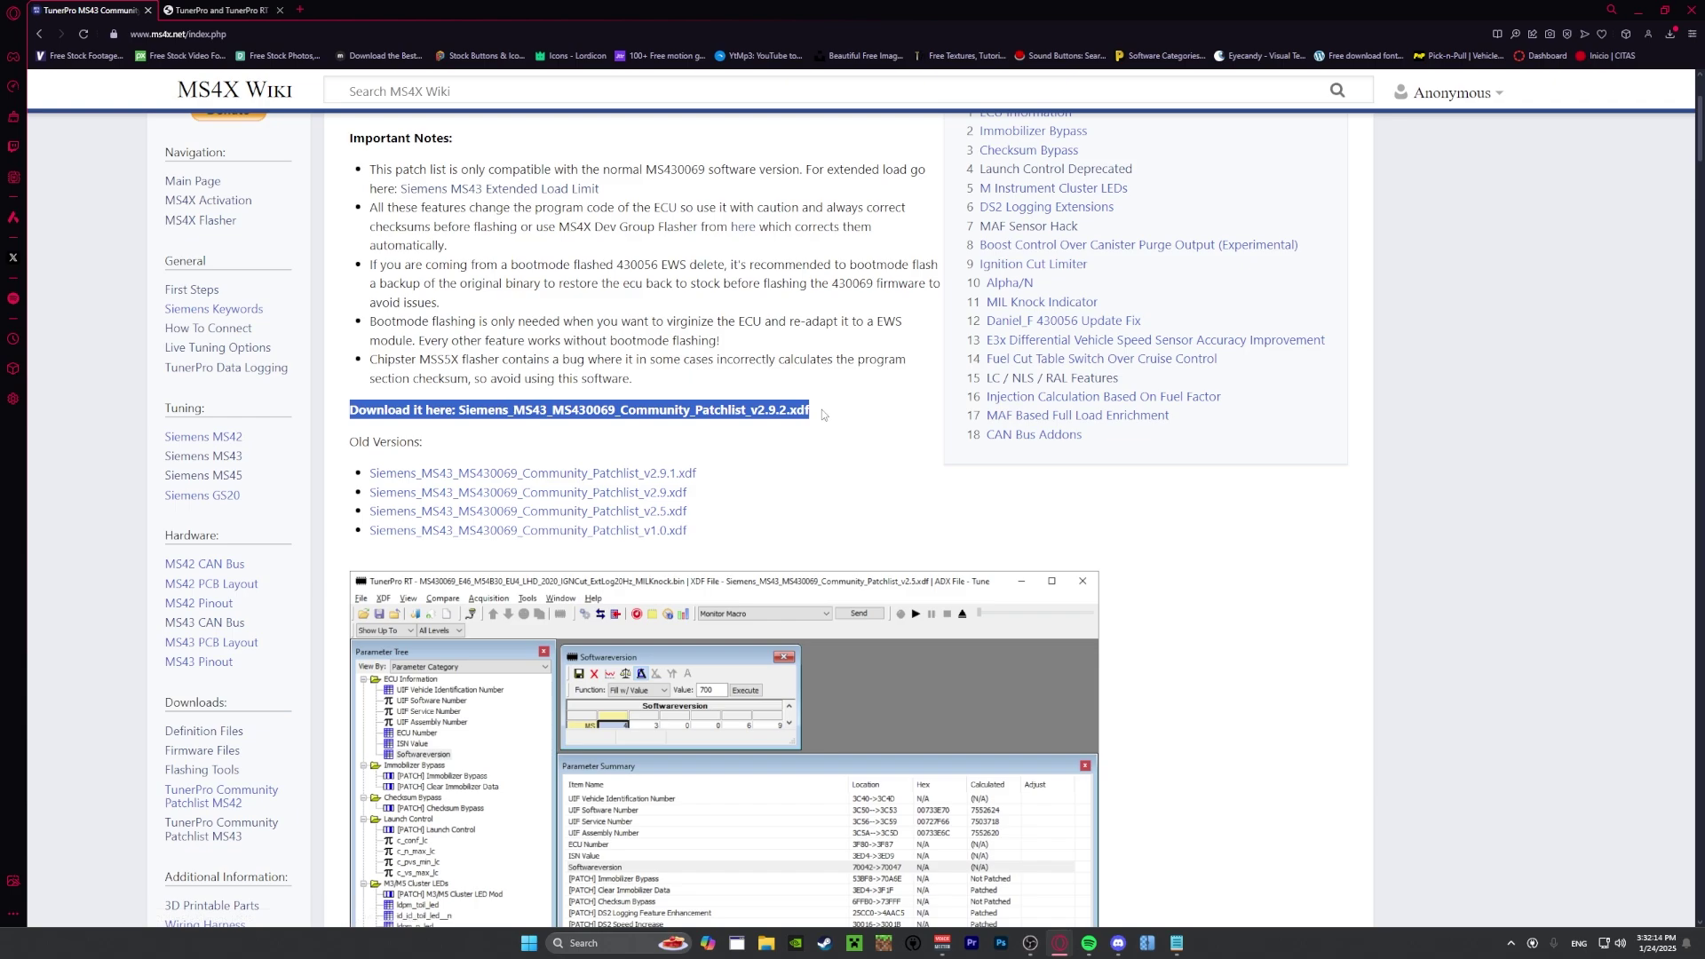
{"action": "left_click", "coordinate": [797, 418]}
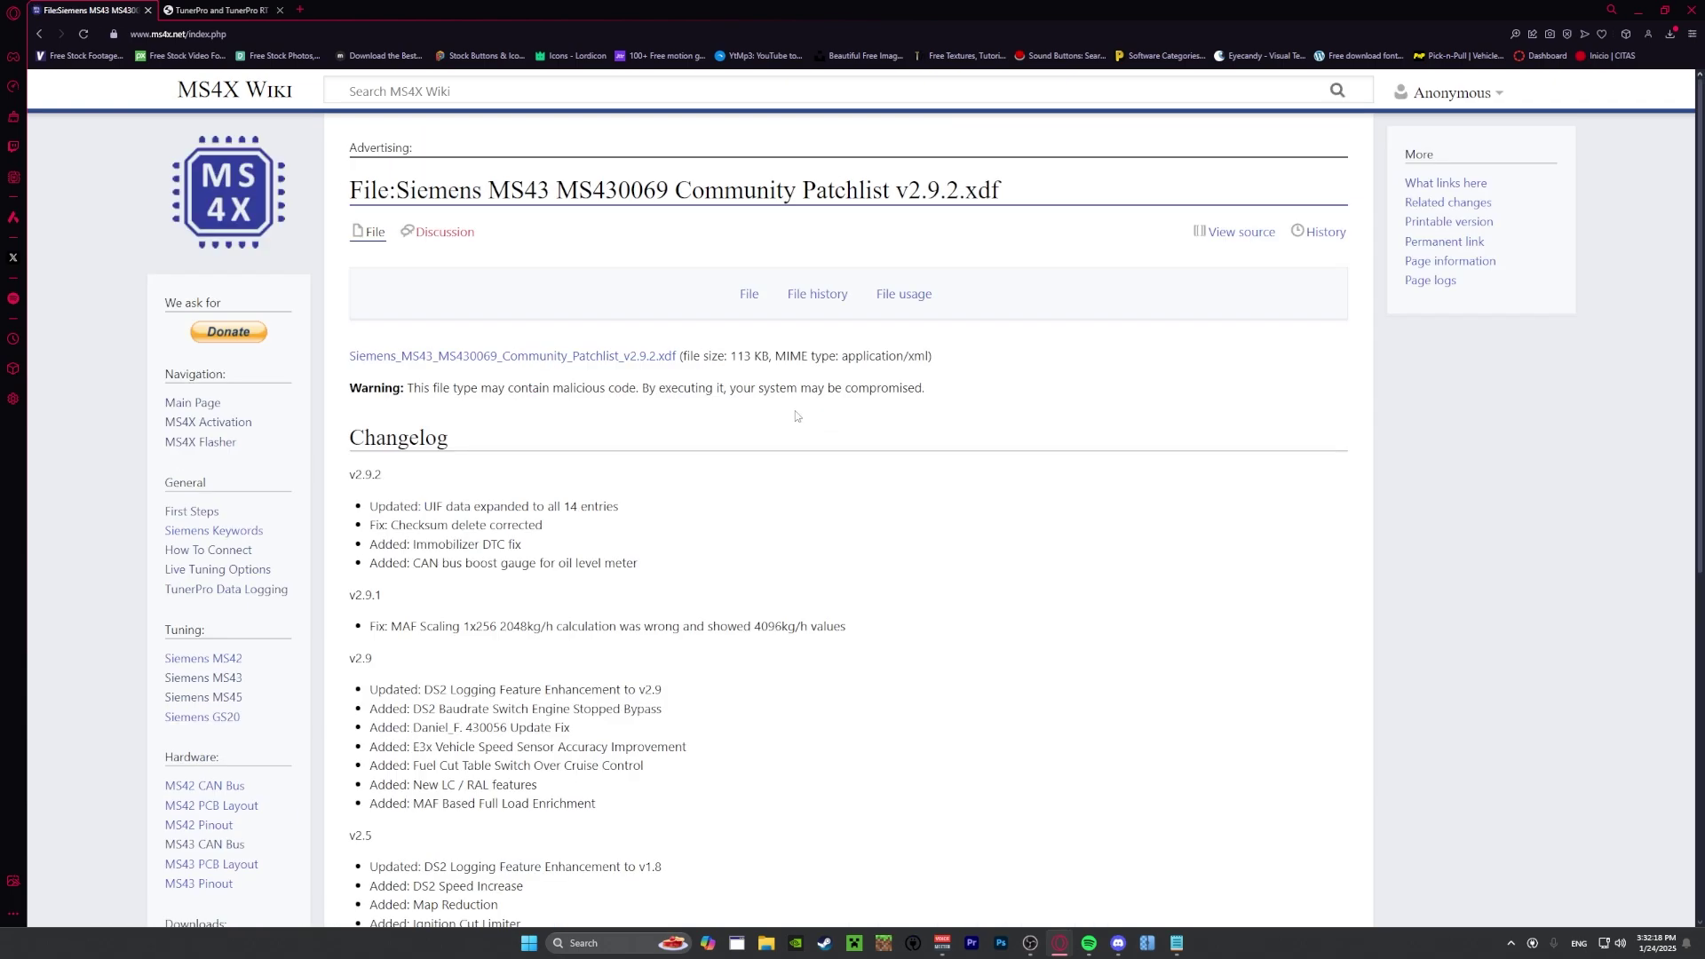
{"action": "left_click", "coordinate": [489, 358]}
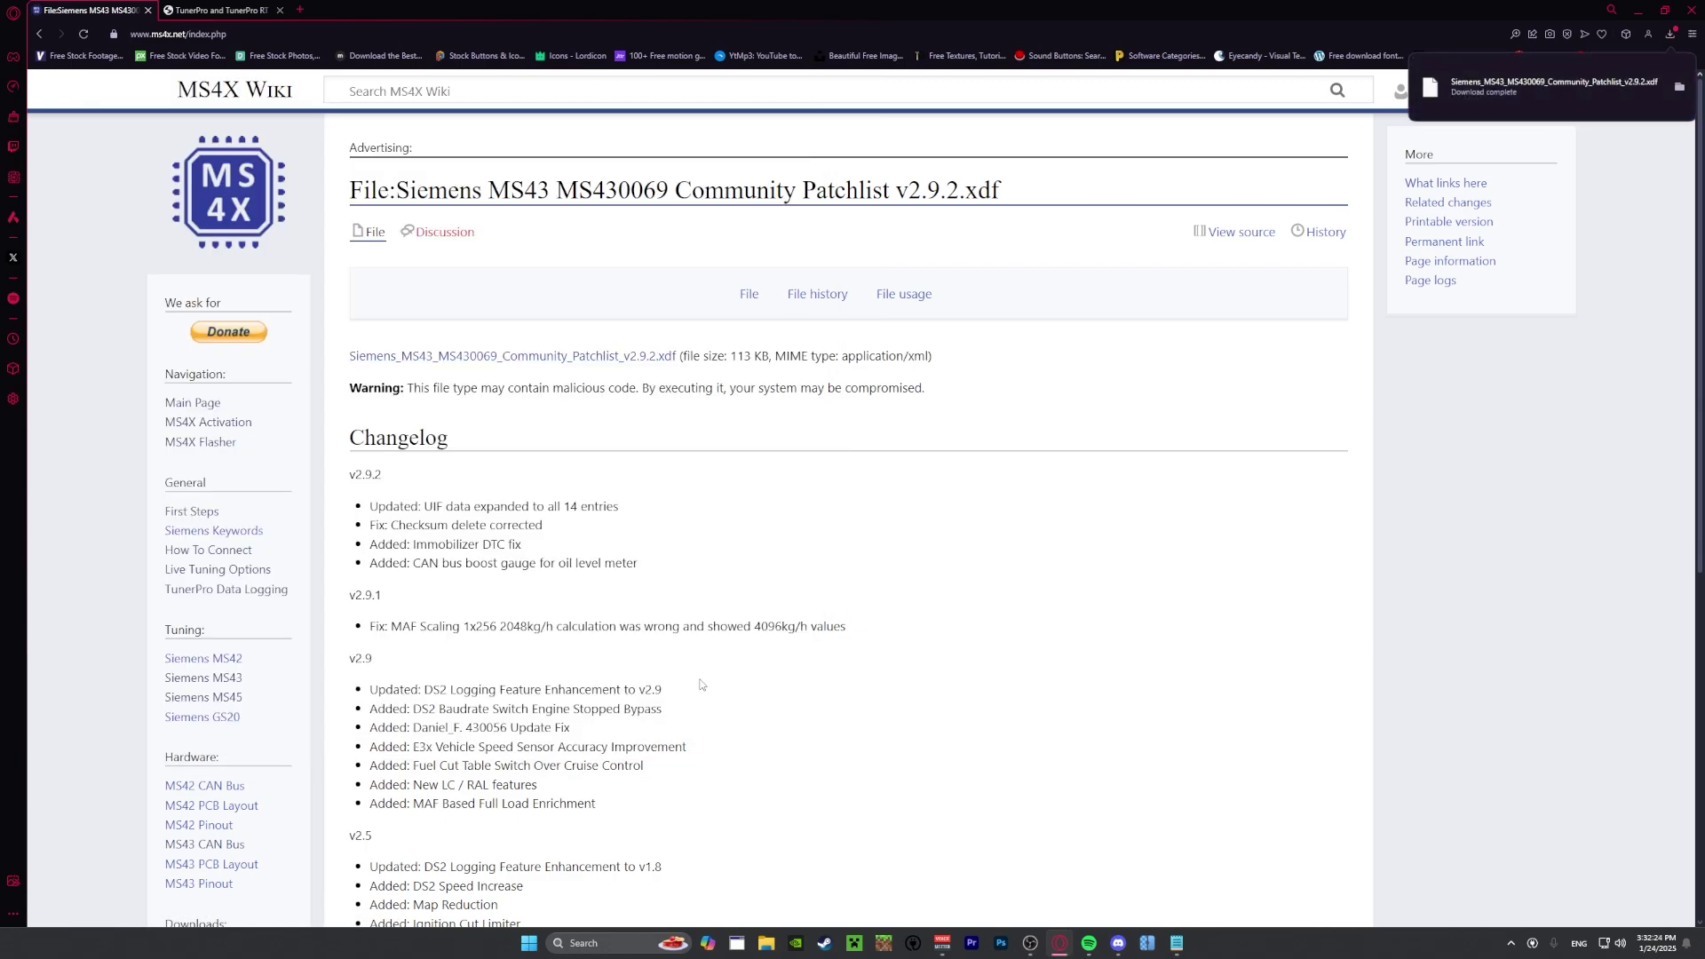
{"action": "scroll", "coordinate": [702, 685], "scroll_direction": "down", "scroll_amount": 2}
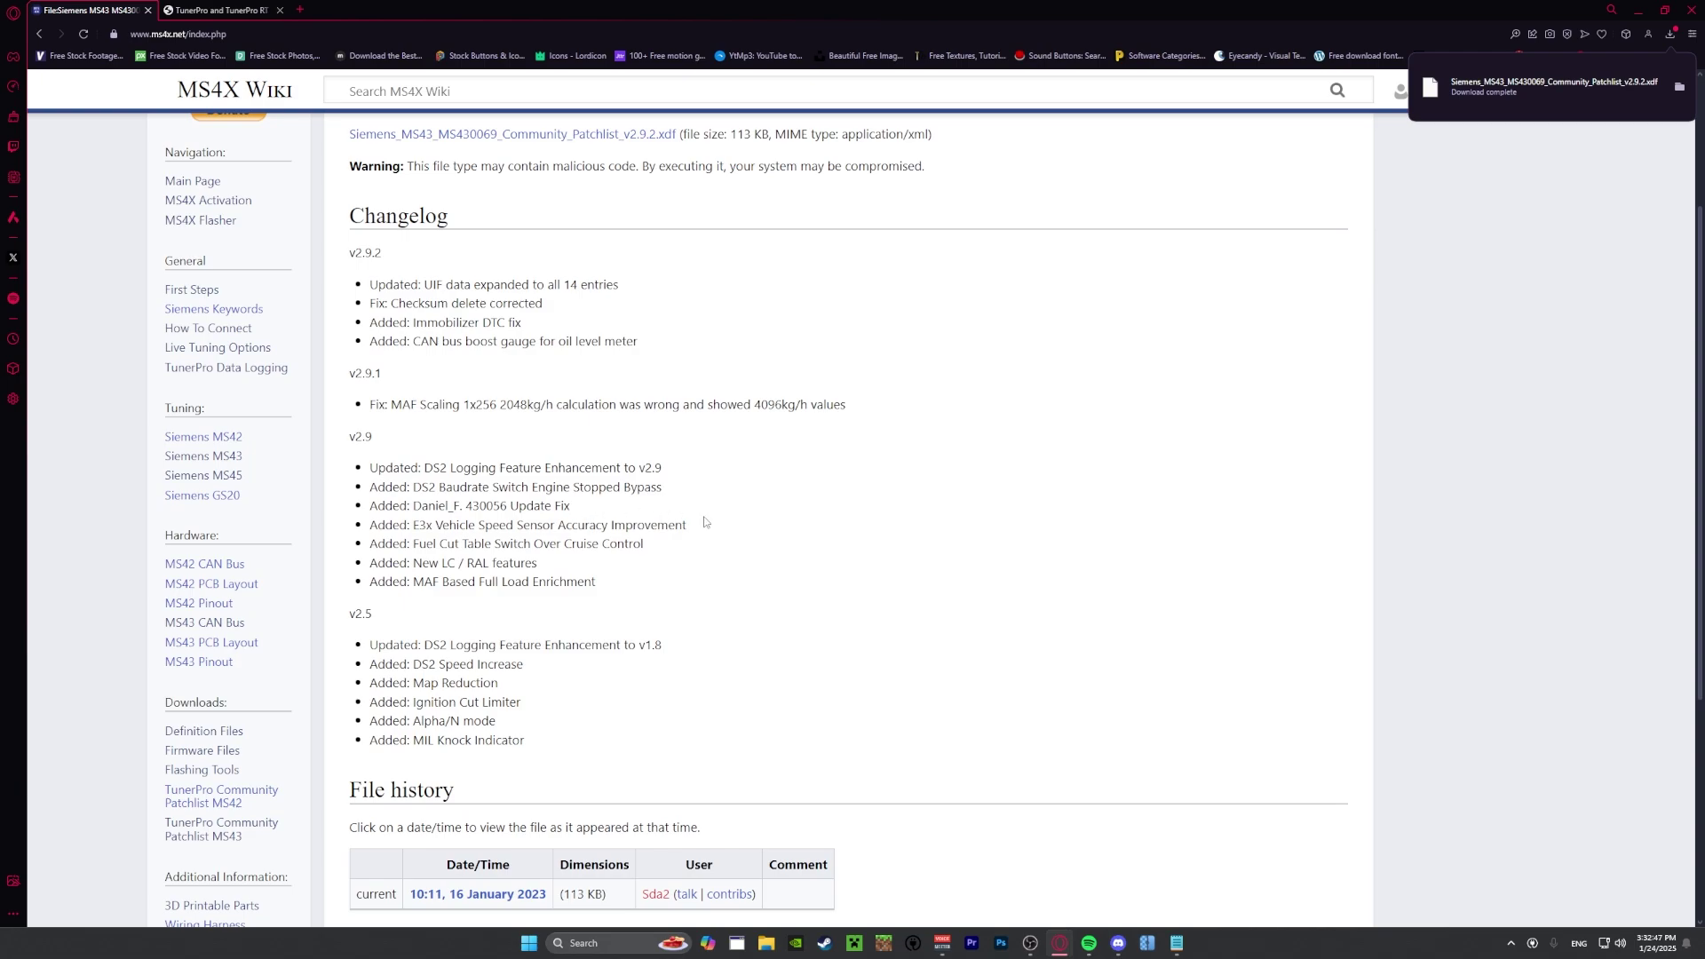
Open the TunerPro applications download page on the TunerPro website.
{"action": "left_click", "coordinate": [218, 10]}
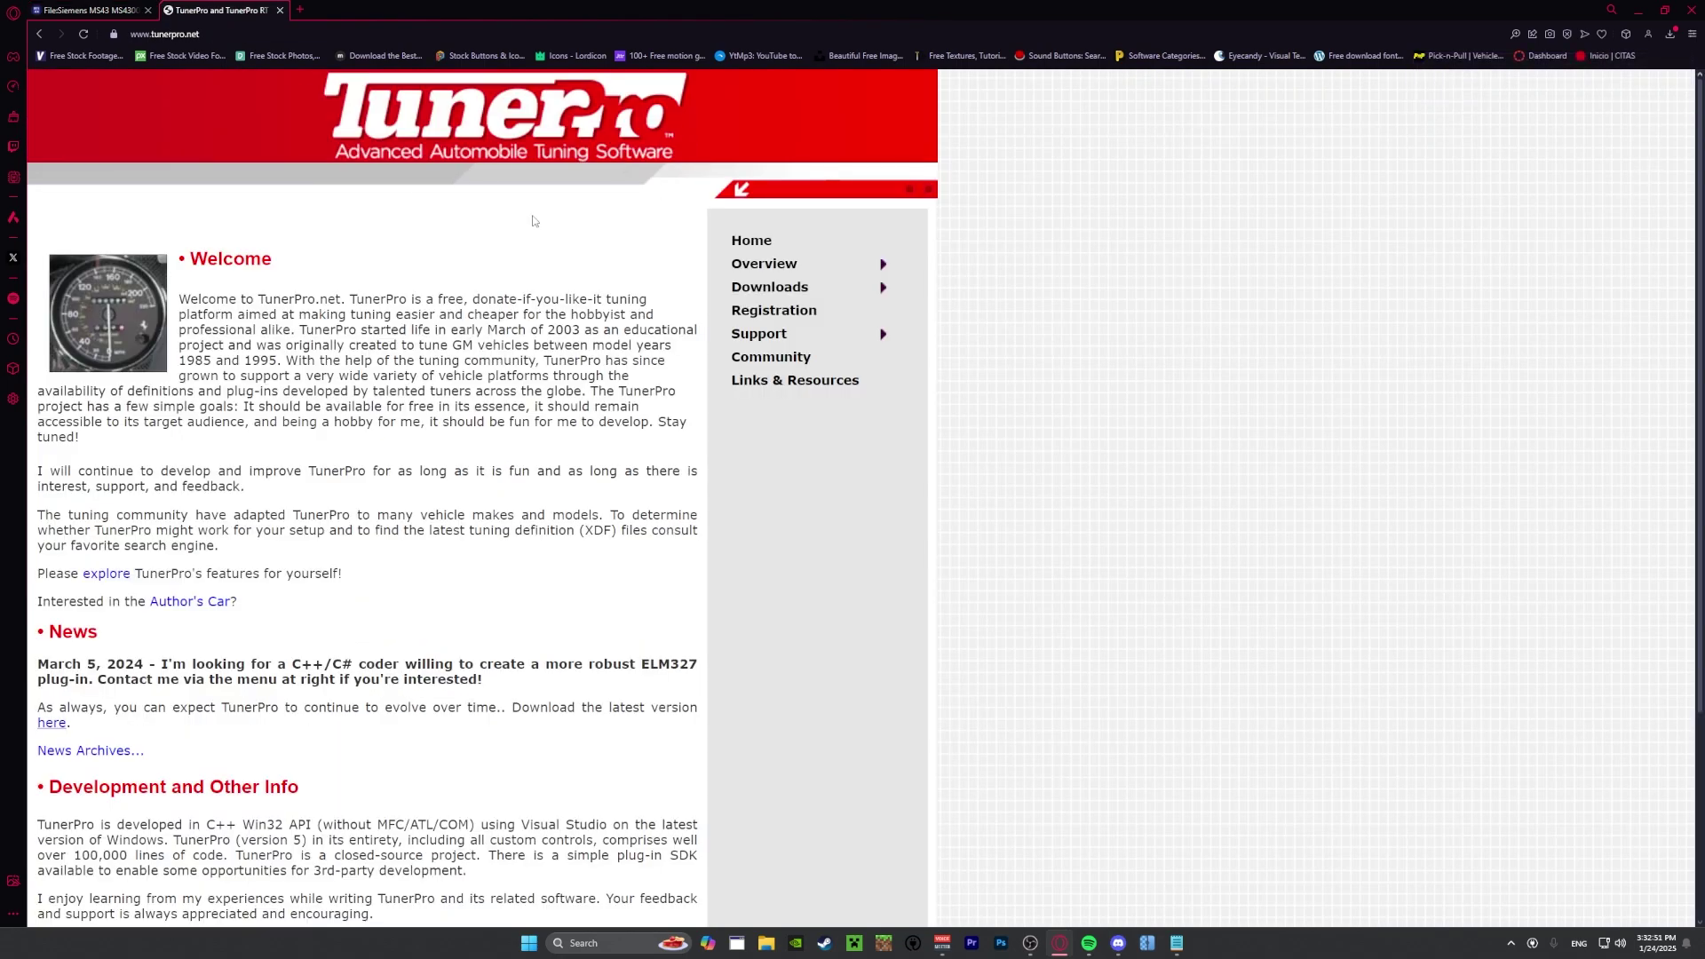
{"action": "mouse_move", "coordinate": [775, 295]}
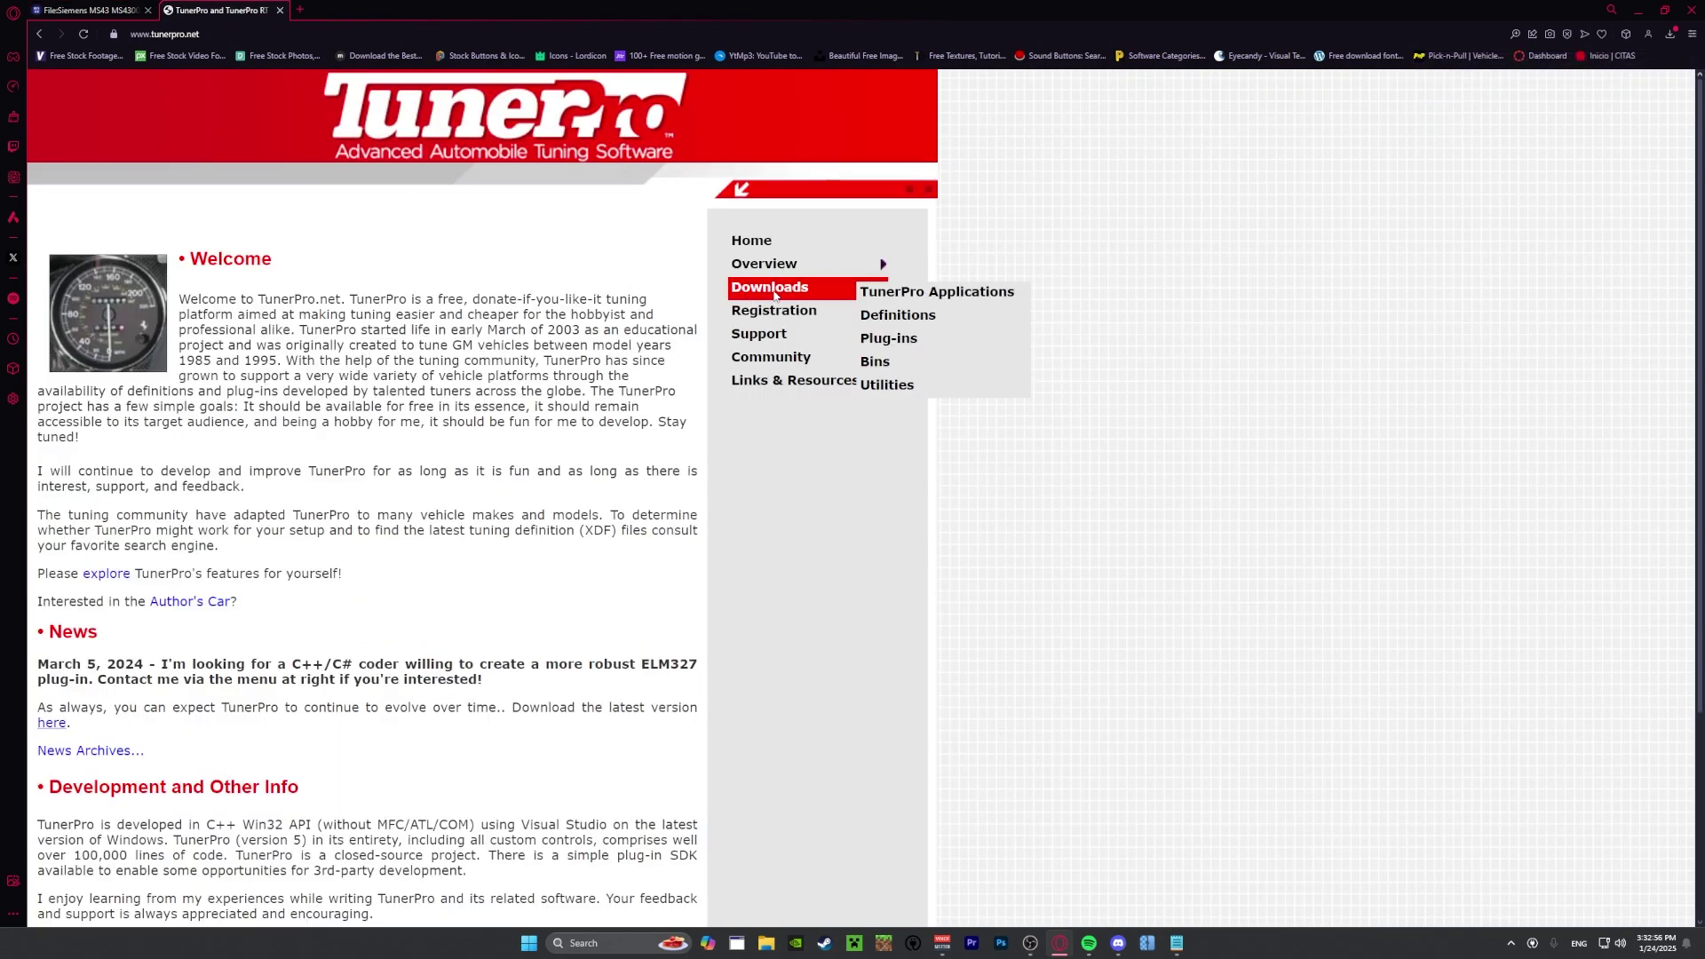
{"action": "left_click", "coordinate": [897, 294]}
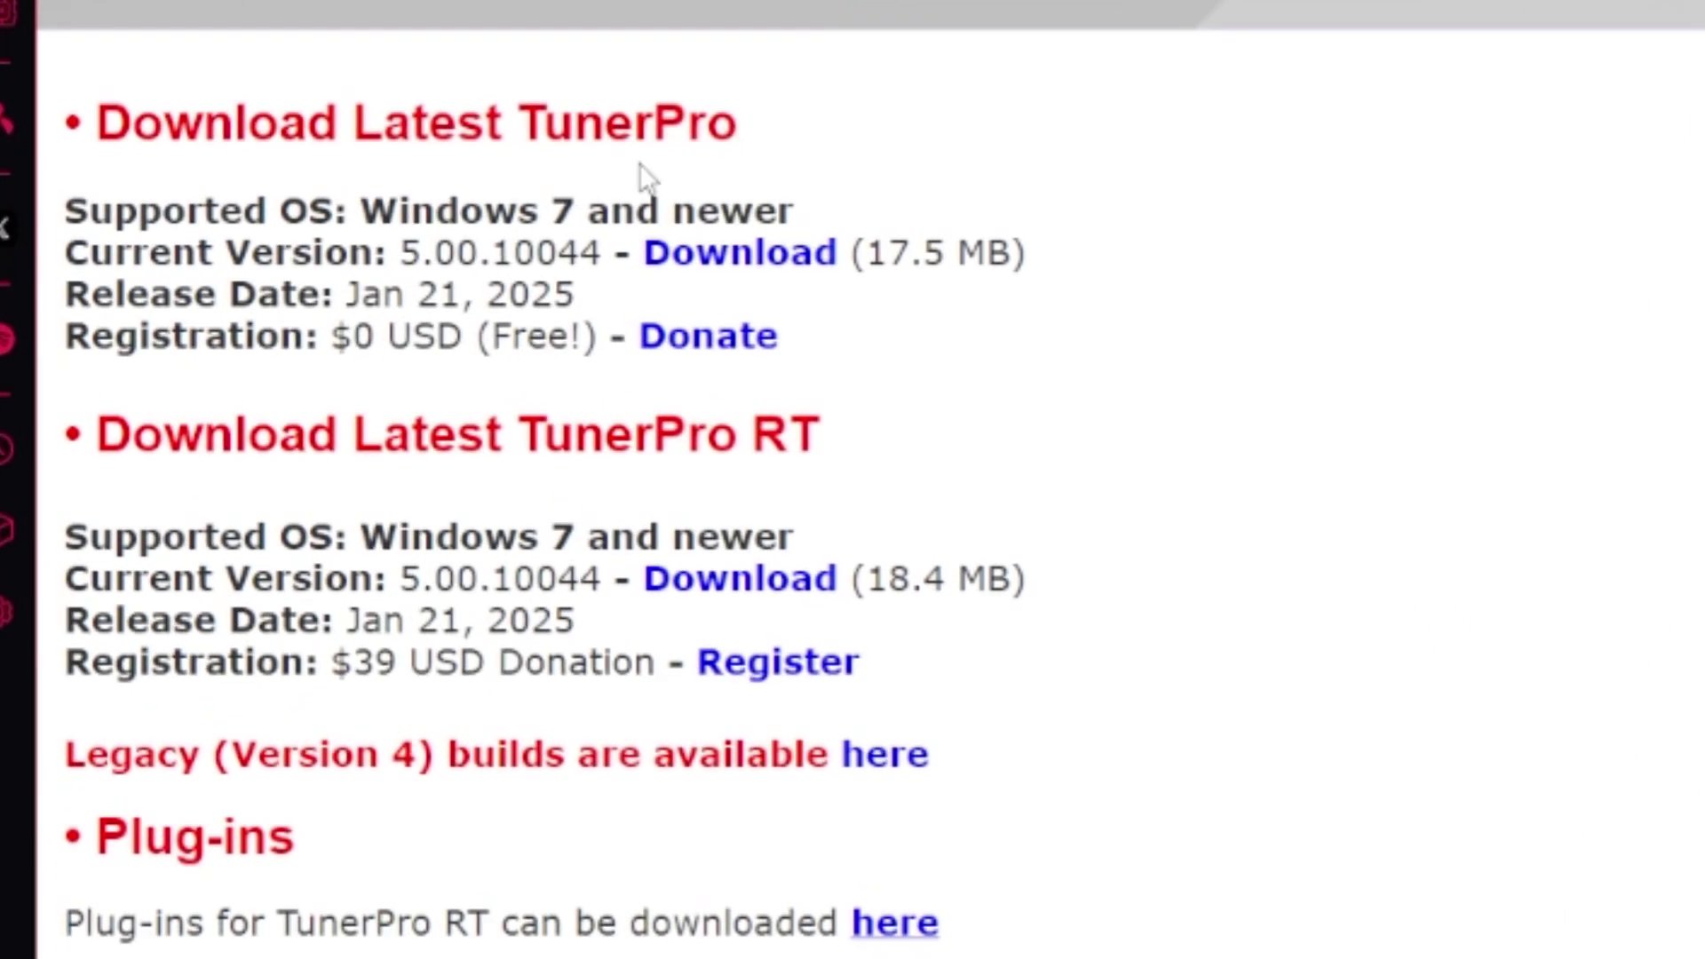
Compare the registration terms of the latest TunerPro and TunerPro RT downloads.
{"action": "left_click_drag", "start_coordinate": [87, 222], "coordinate": [122, 223]}
{"action": "left_click_drag", "start_coordinate": [294, 133], "coordinate": [780, 160]}
{"action": "left_click", "coordinate": [488, 167]}
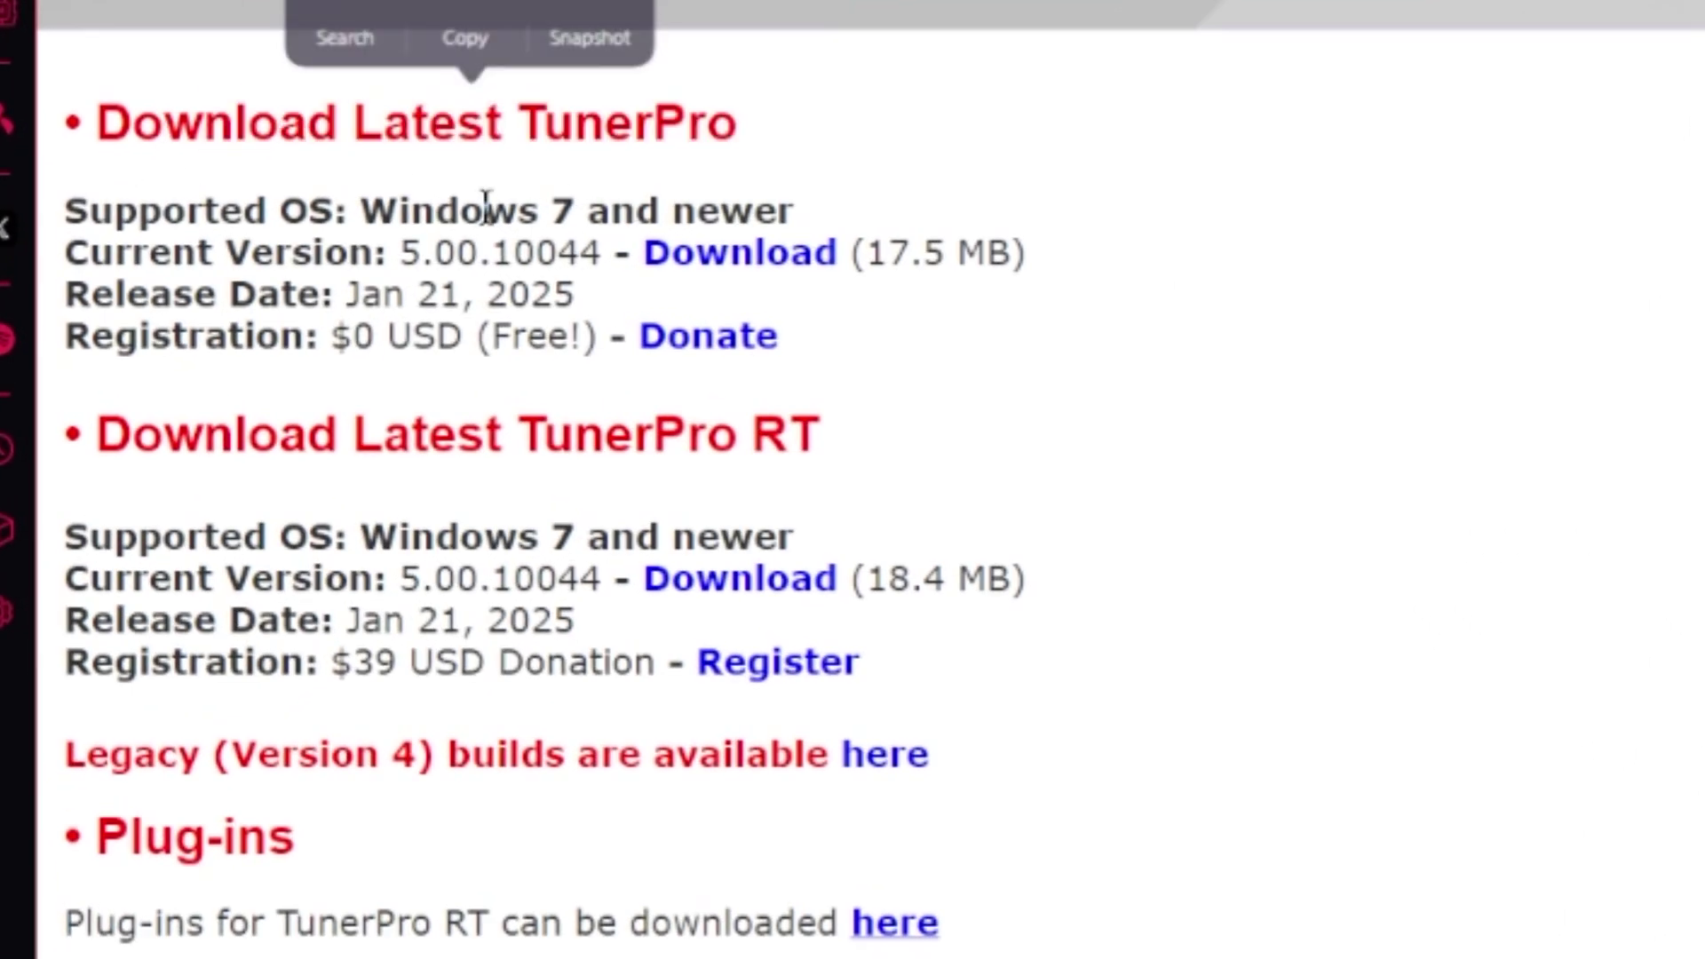
{"action": "left_click_drag", "start_coordinate": [385, 342], "coordinate": [586, 347]}
{"action": "left_click", "coordinate": [587, 346]}
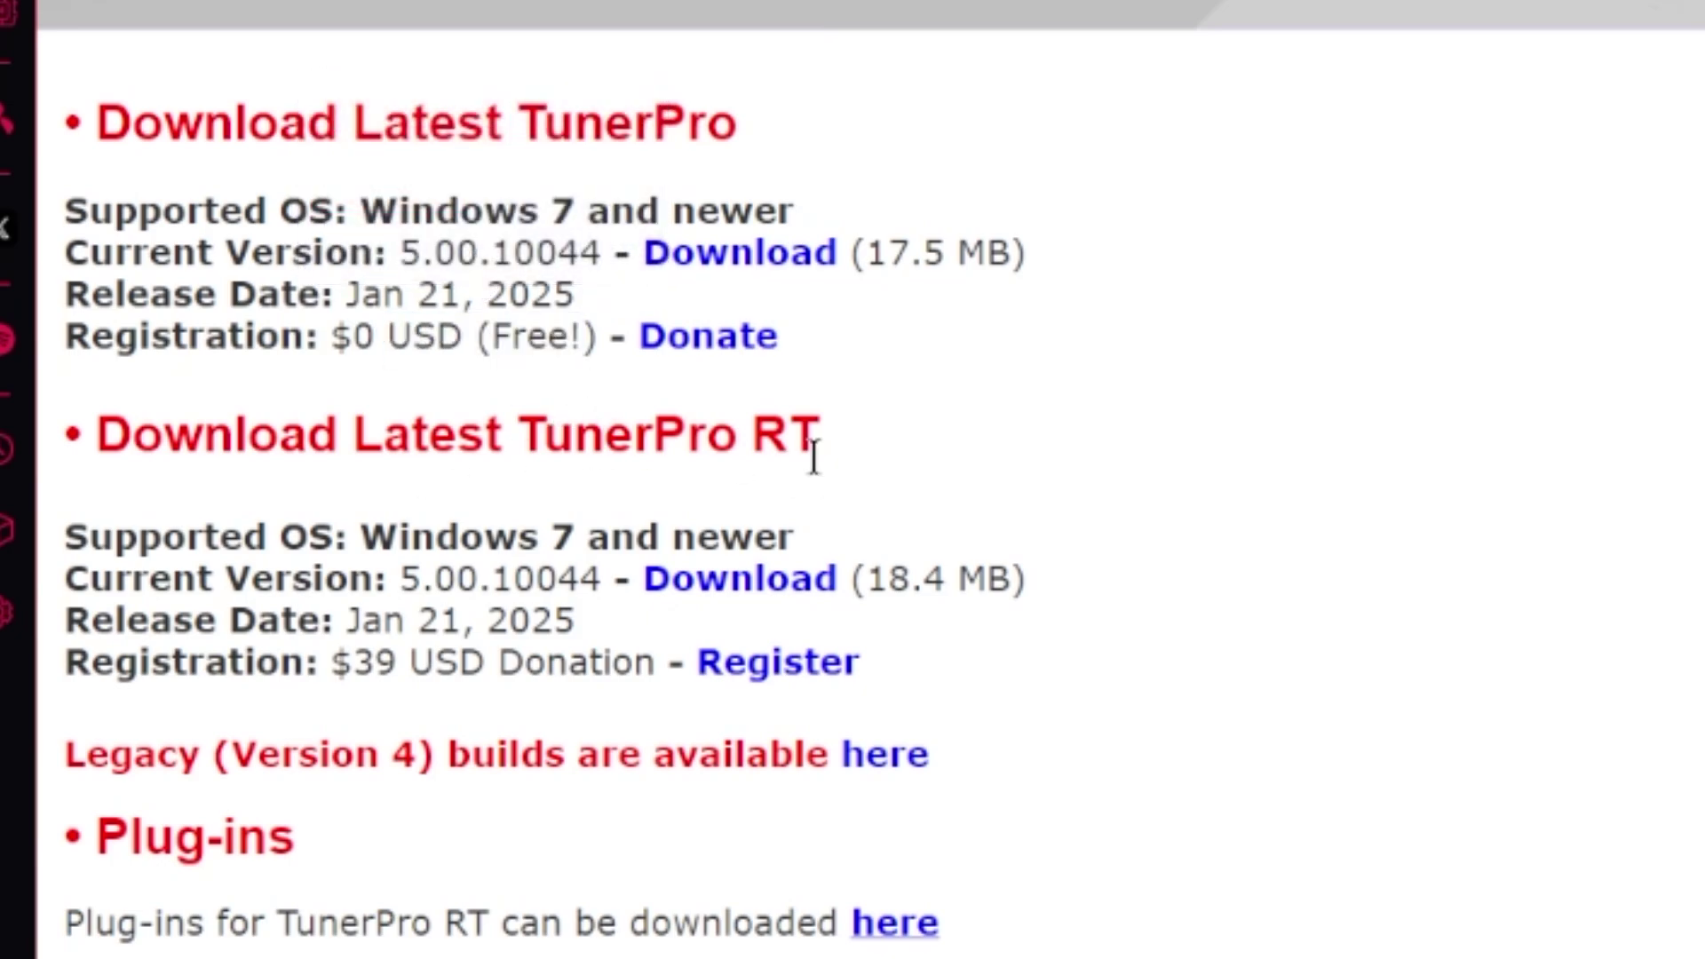
{"action": "left_click_drag", "start_coordinate": [349, 666], "coordinate": [621, 678]}
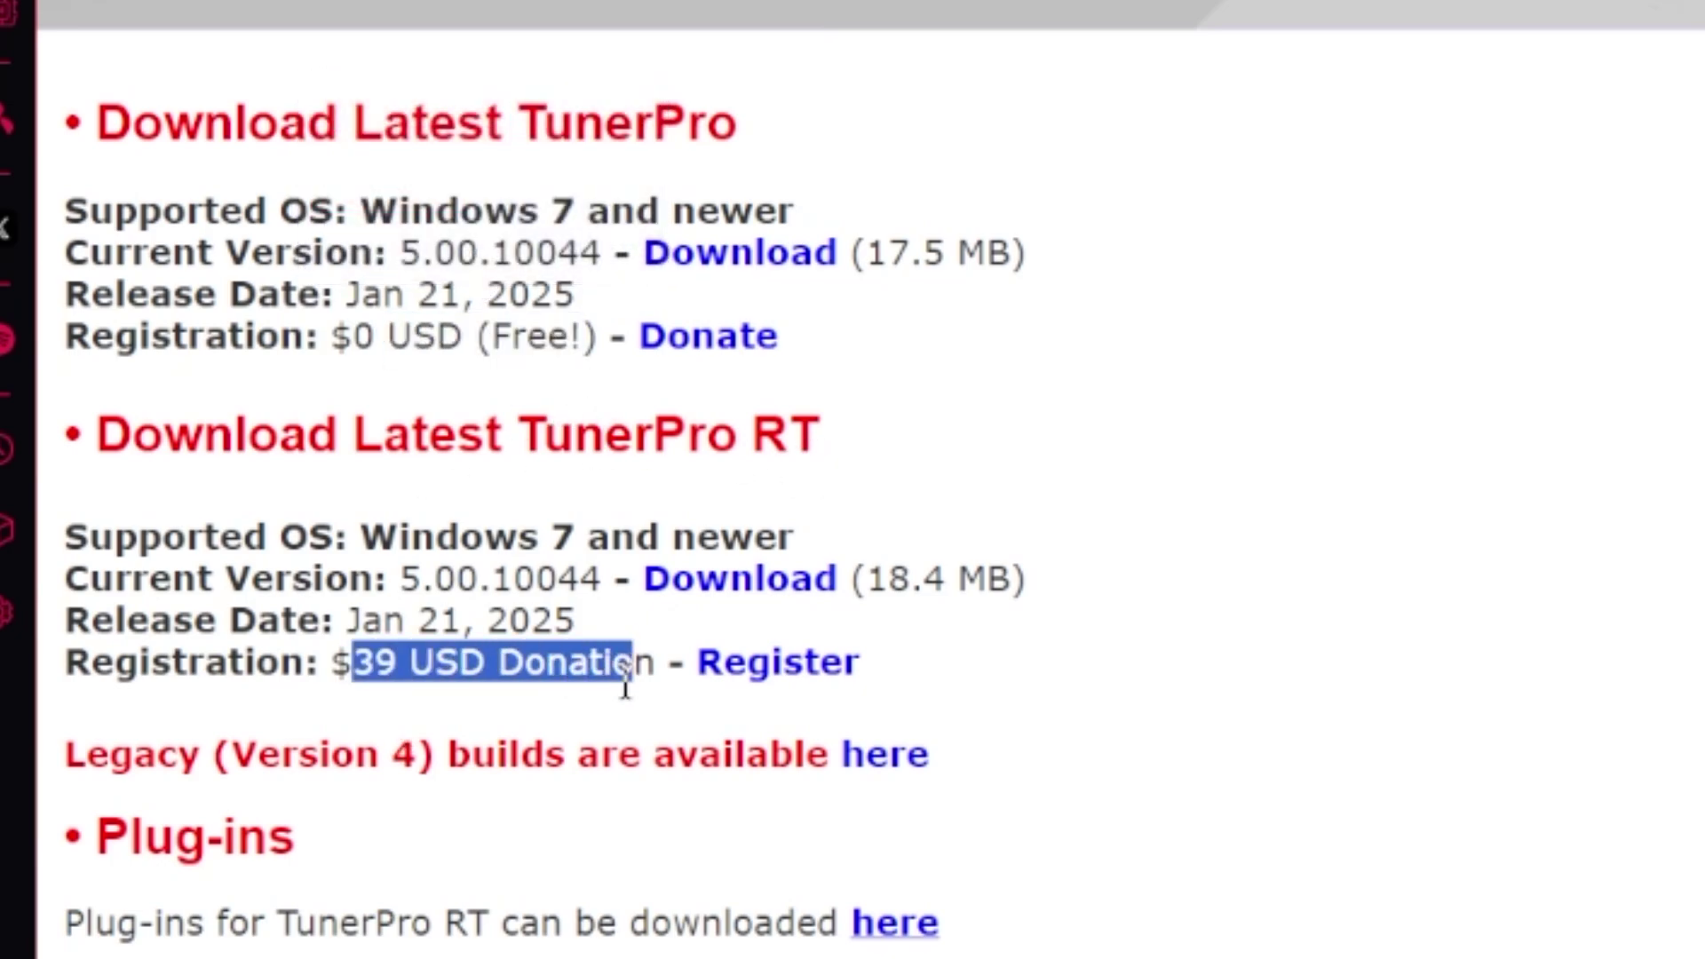
Download the latest free TunerPro, version 5.00.10044, instead of the TunerPro RT edition.
{"action": "left_click", "coordinate": [621, 678]}
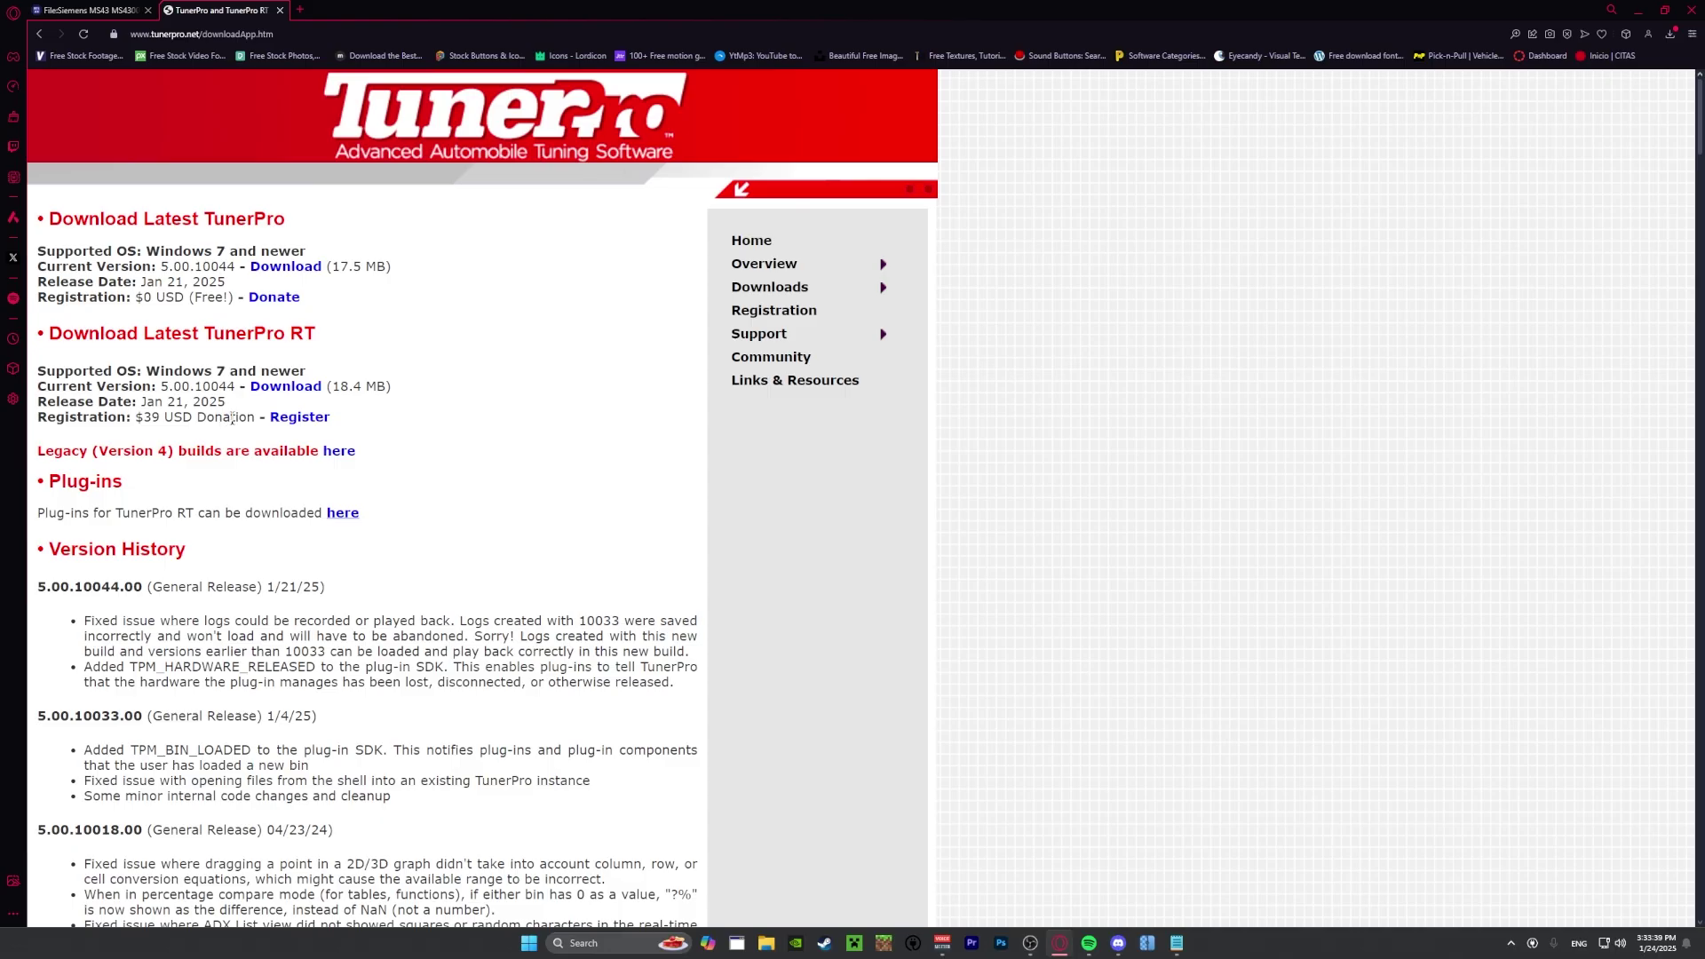
{"action": "left_click_drag", "start_coordinate": [320, 337], "coordinate": [210, 331]}
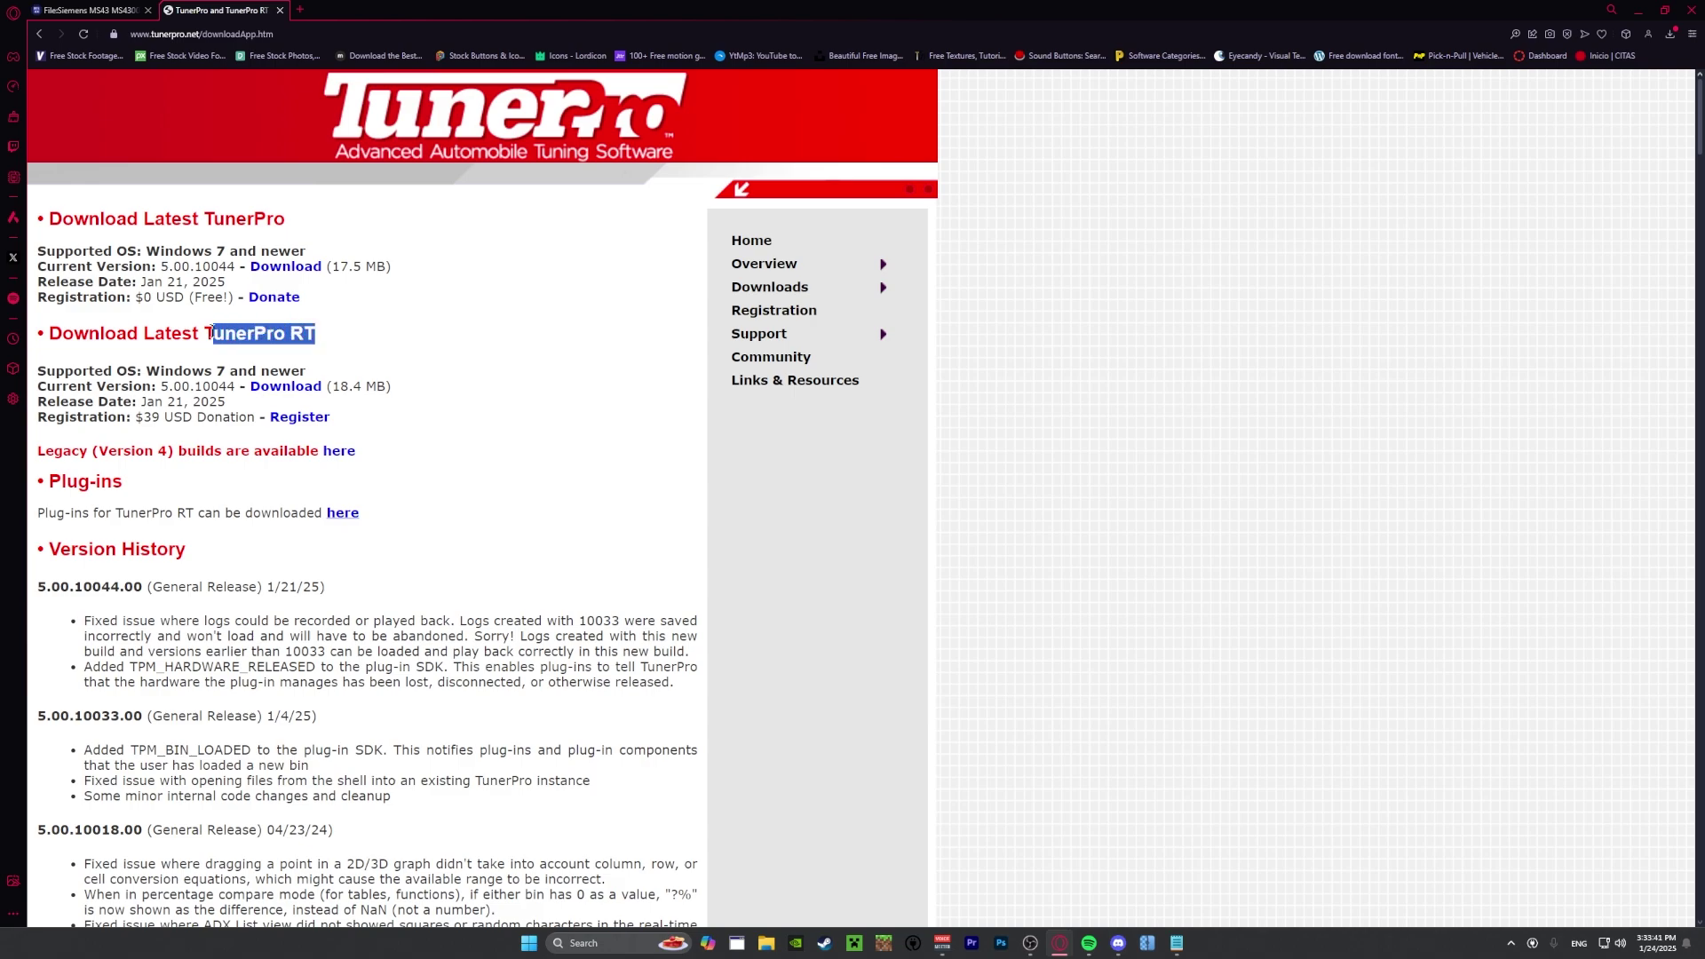
{"action": "left_click", "coordinate": [268, 341]}
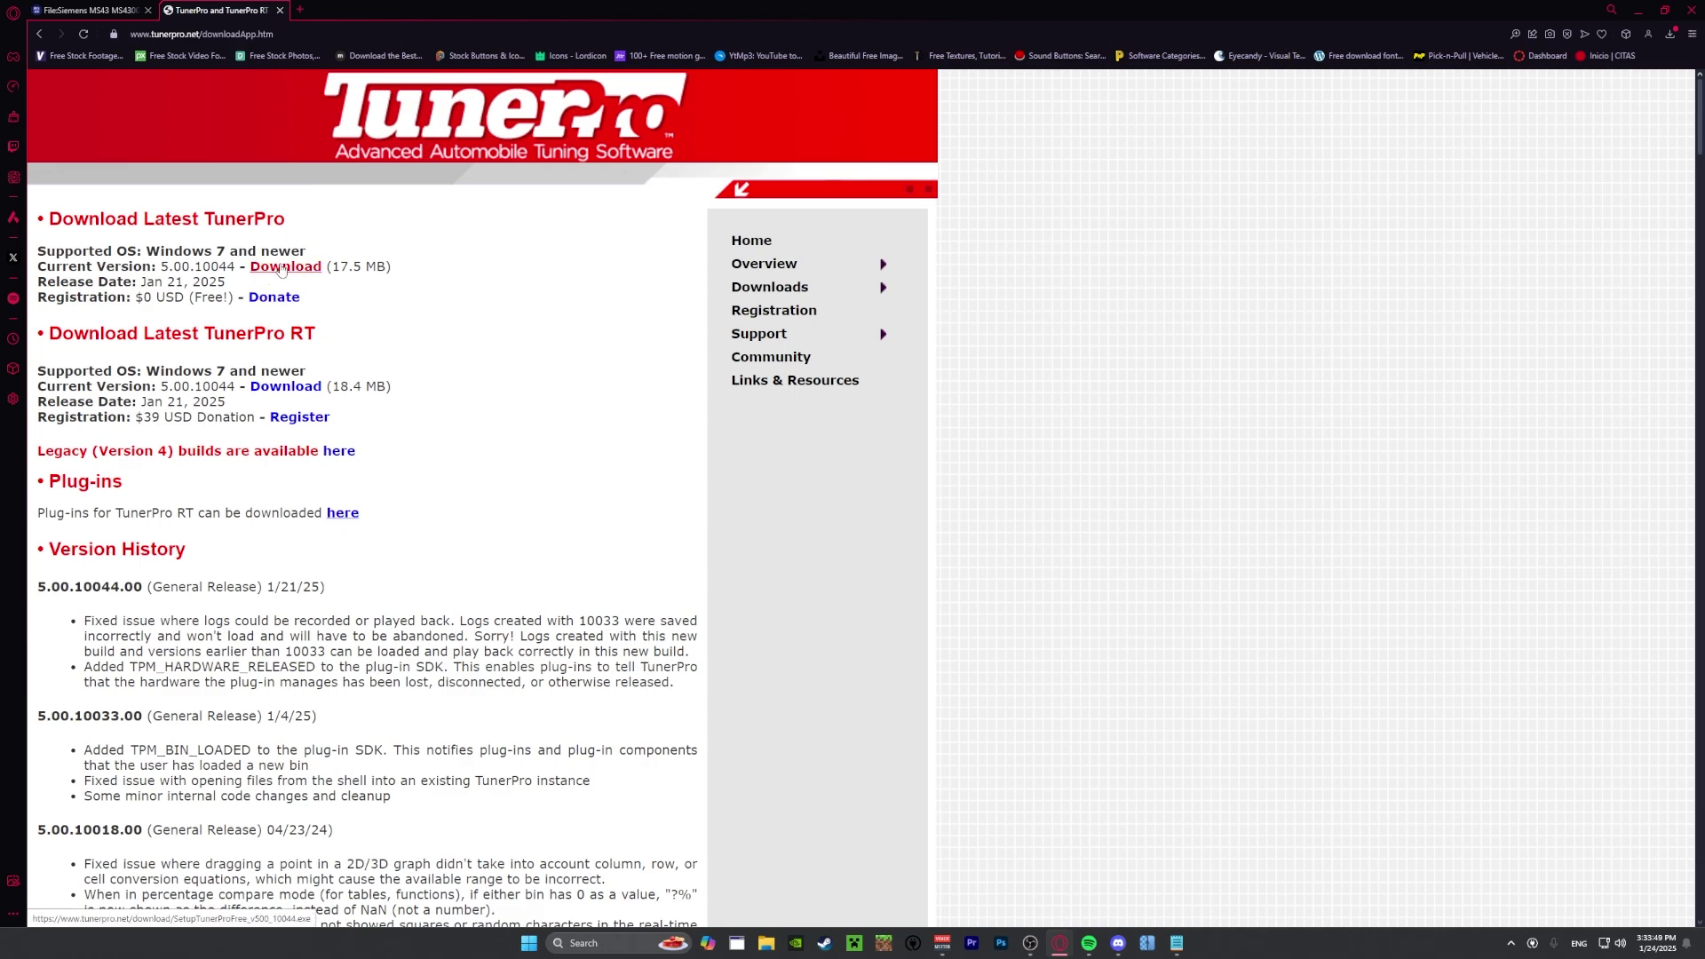
{"action": "left_click", "coordinate": [281, 267]}
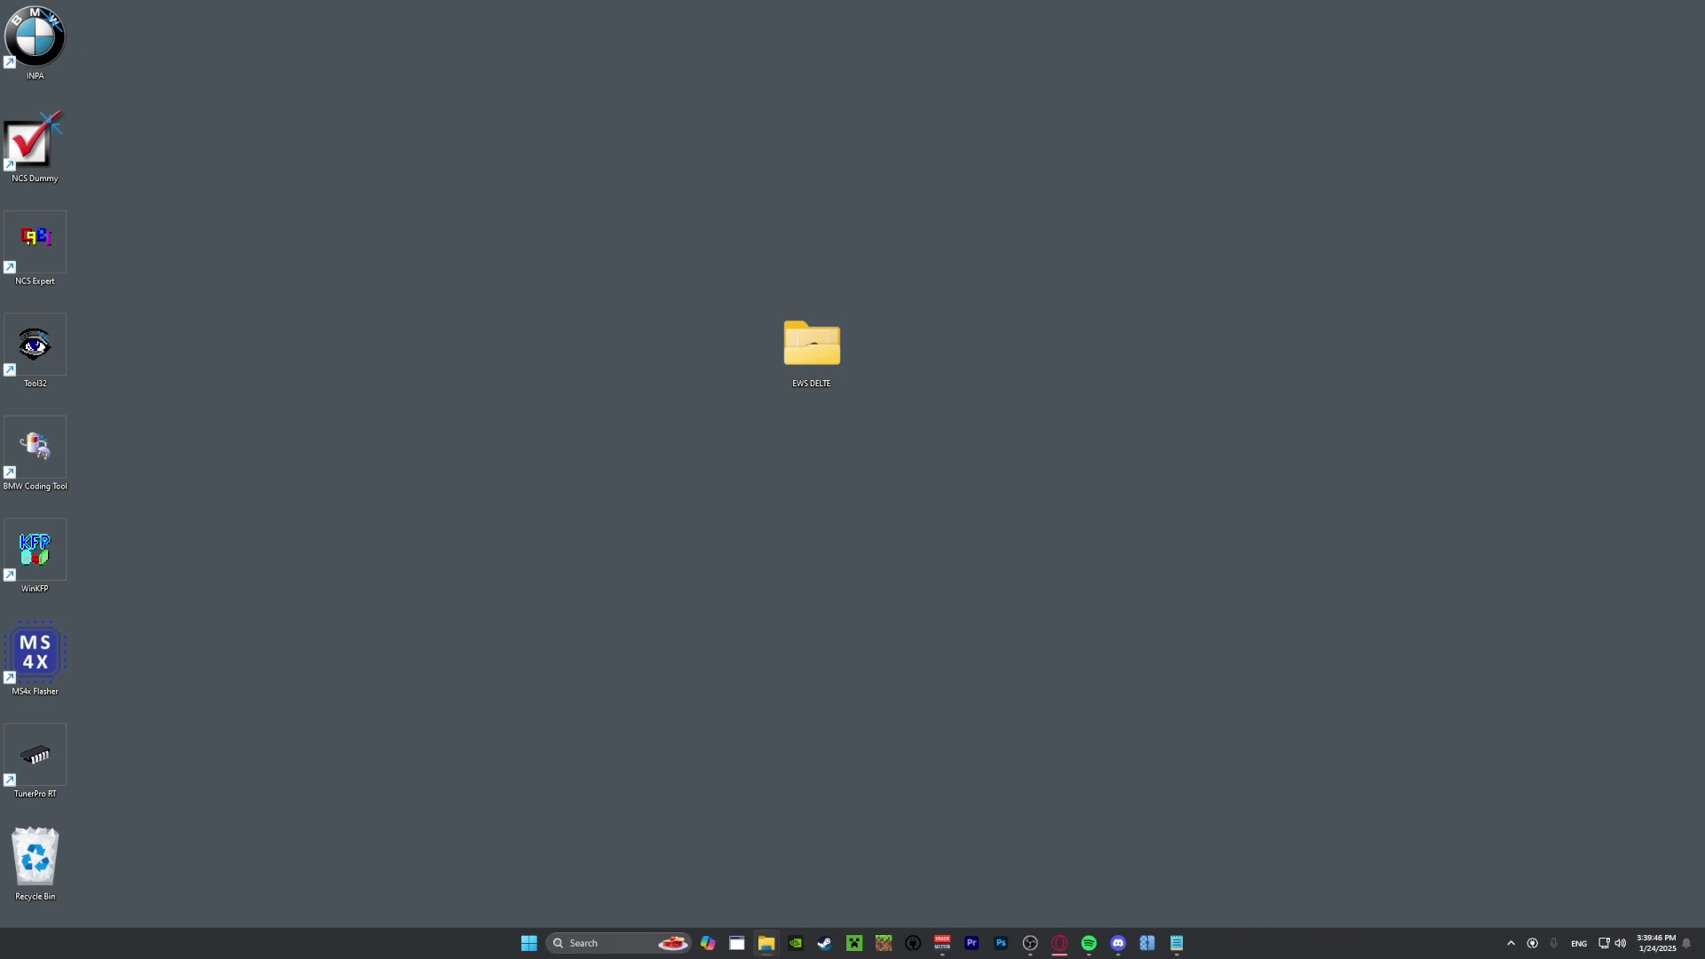
Run SetupTunerProFree_v500_10044 from the EWS DELTE desktop folder and allow it past the Windows SmartScreen block.
{"action": "double_click", "coordinate": [812, 346]}
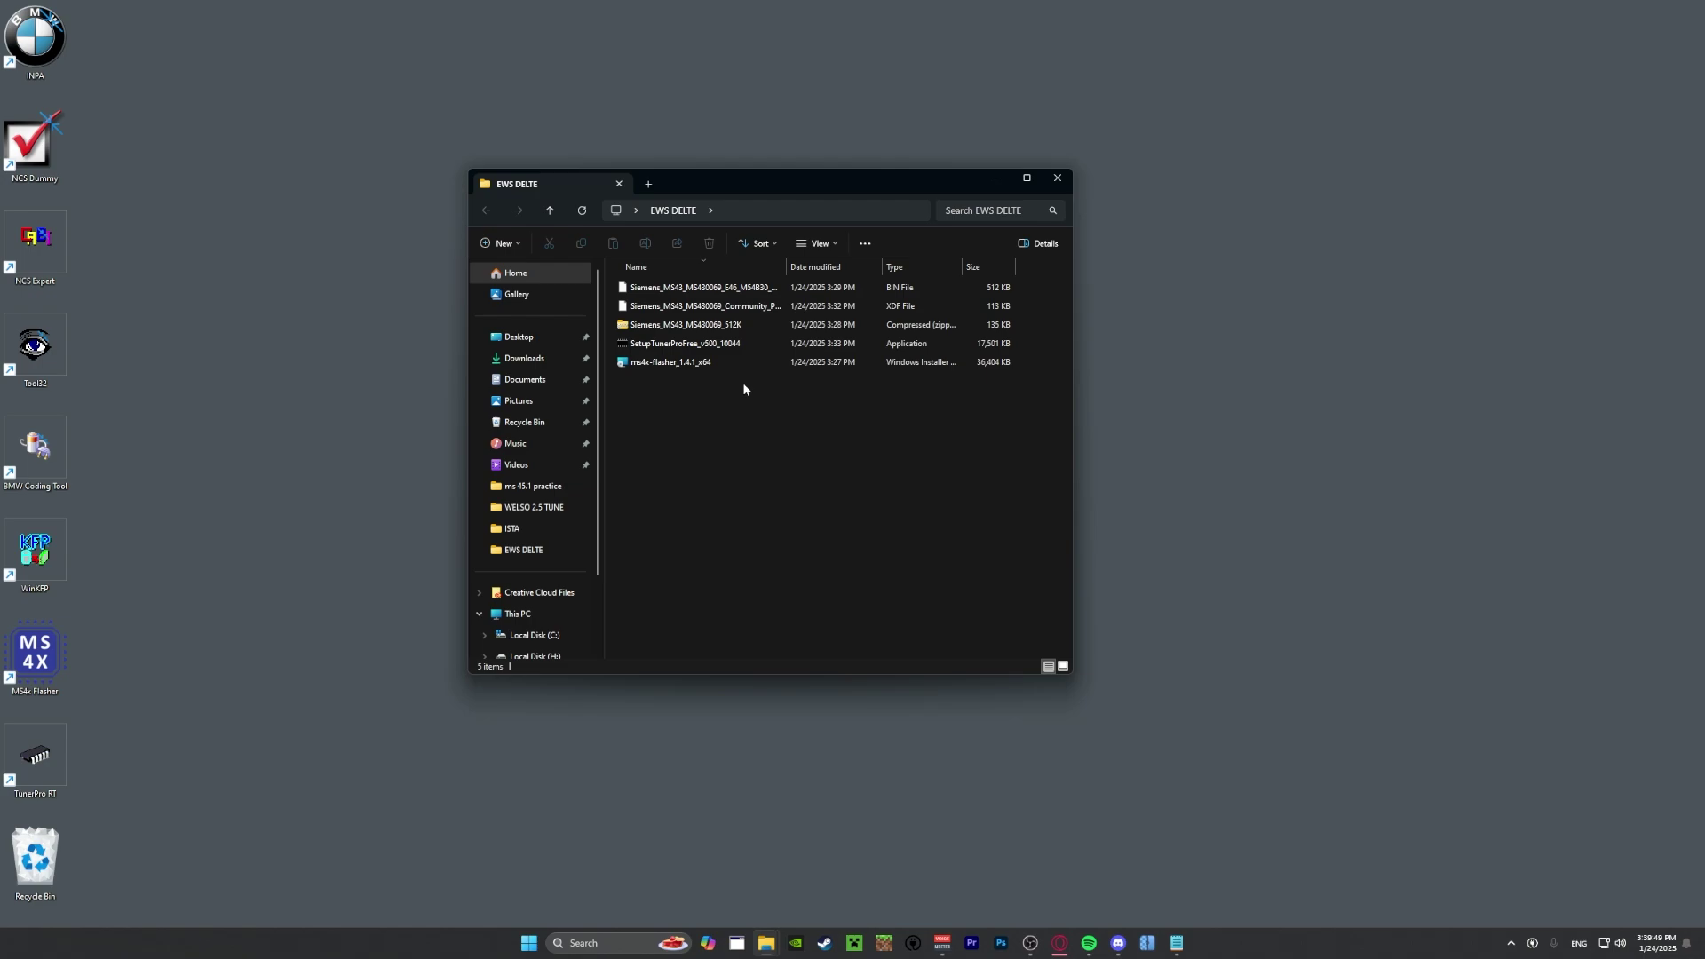
{"action": "double_click", "coordinate": [698, 348]}
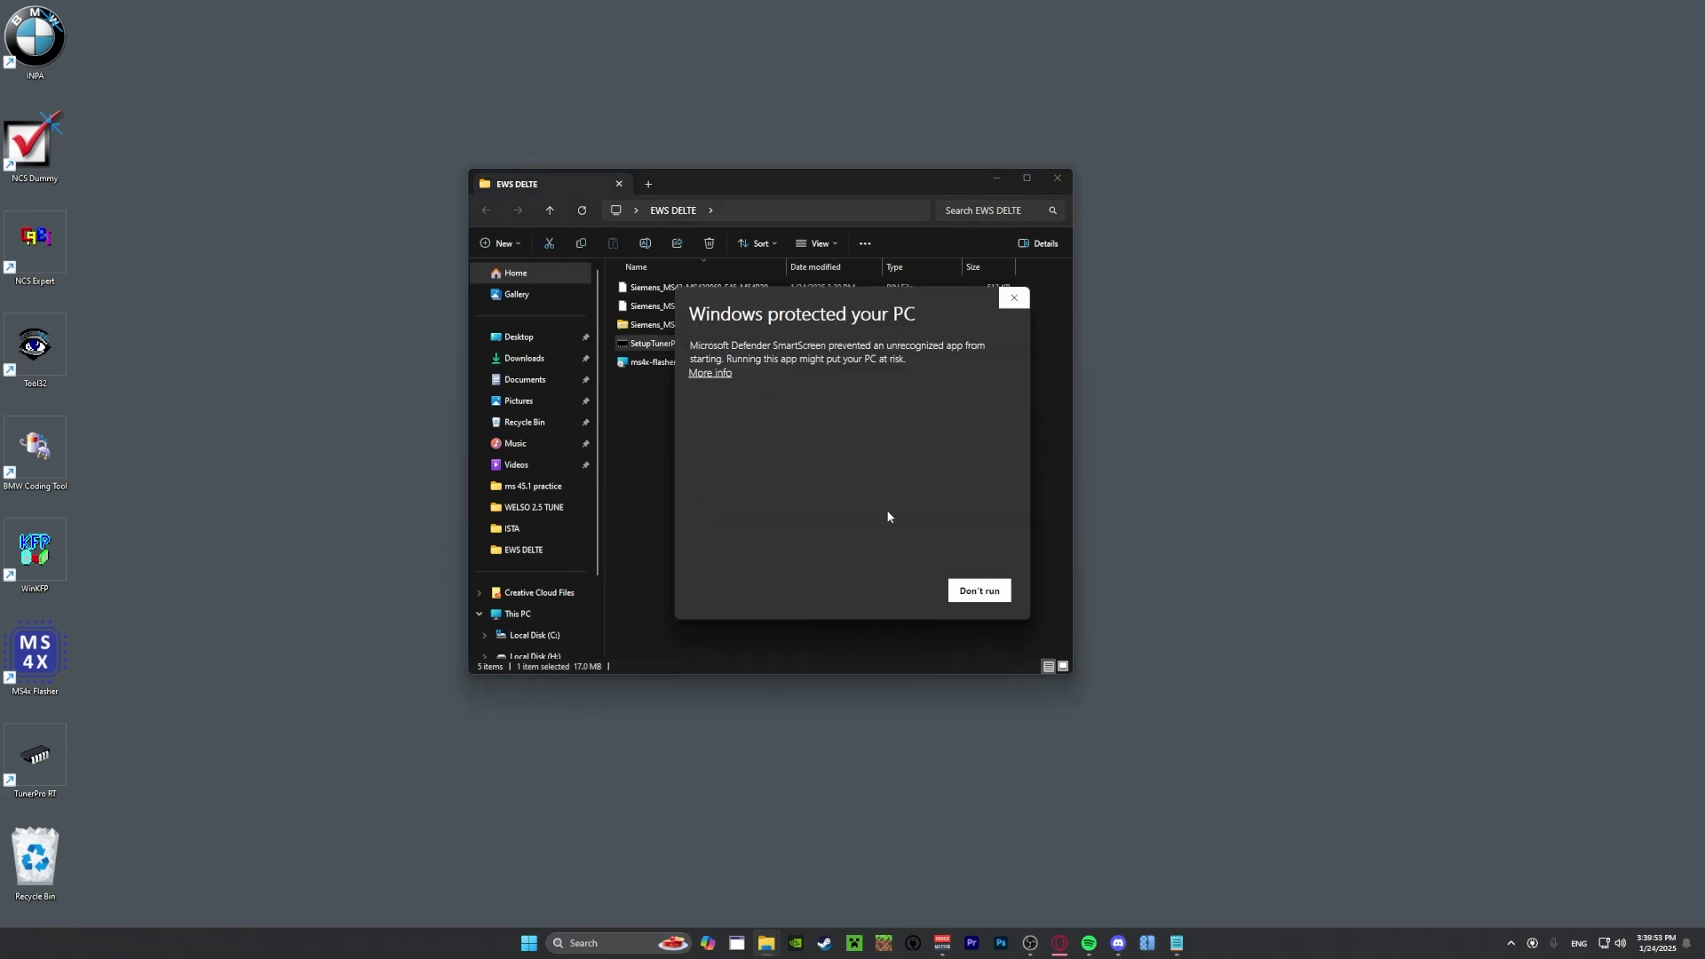
{"action": "left_click", "coordinate": [706, 375]}
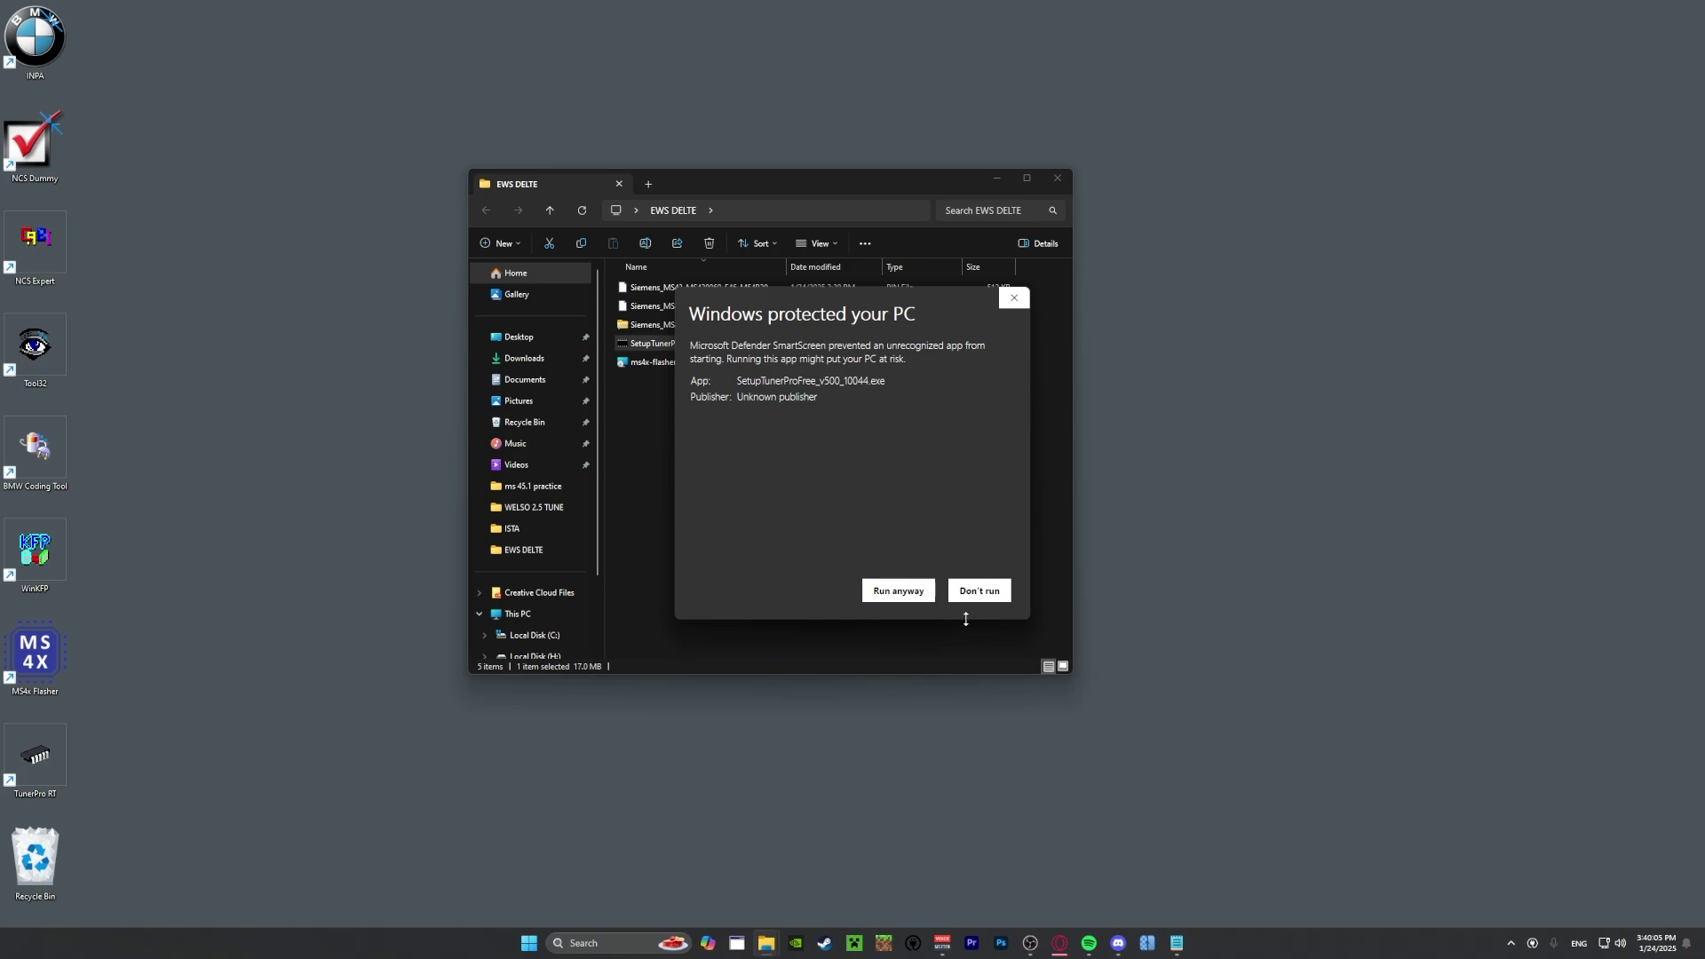
{"action": "left_click", "coordinate": [888, 591]}
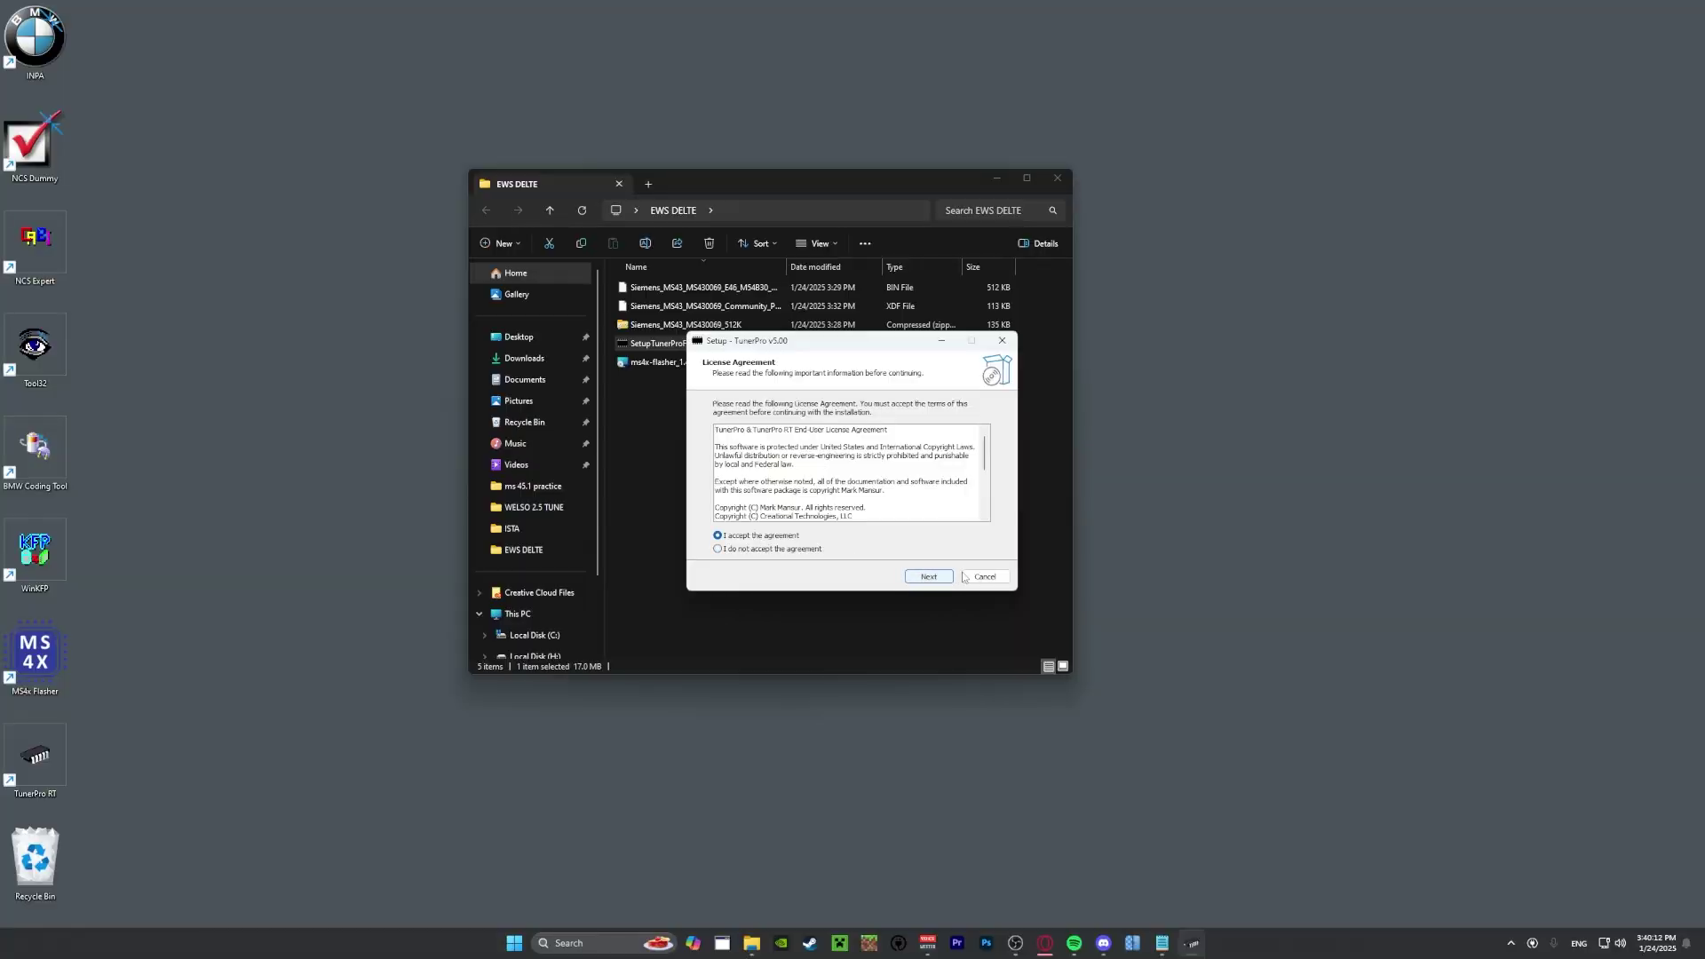
Install TunerPro in its default folder with a program group and desktop icon, and reposition its desktop shortcut.
{"action": "left_click", "coordinate": [924, 578]}
{"action": "left_click", "coordinate": [928, 577]}
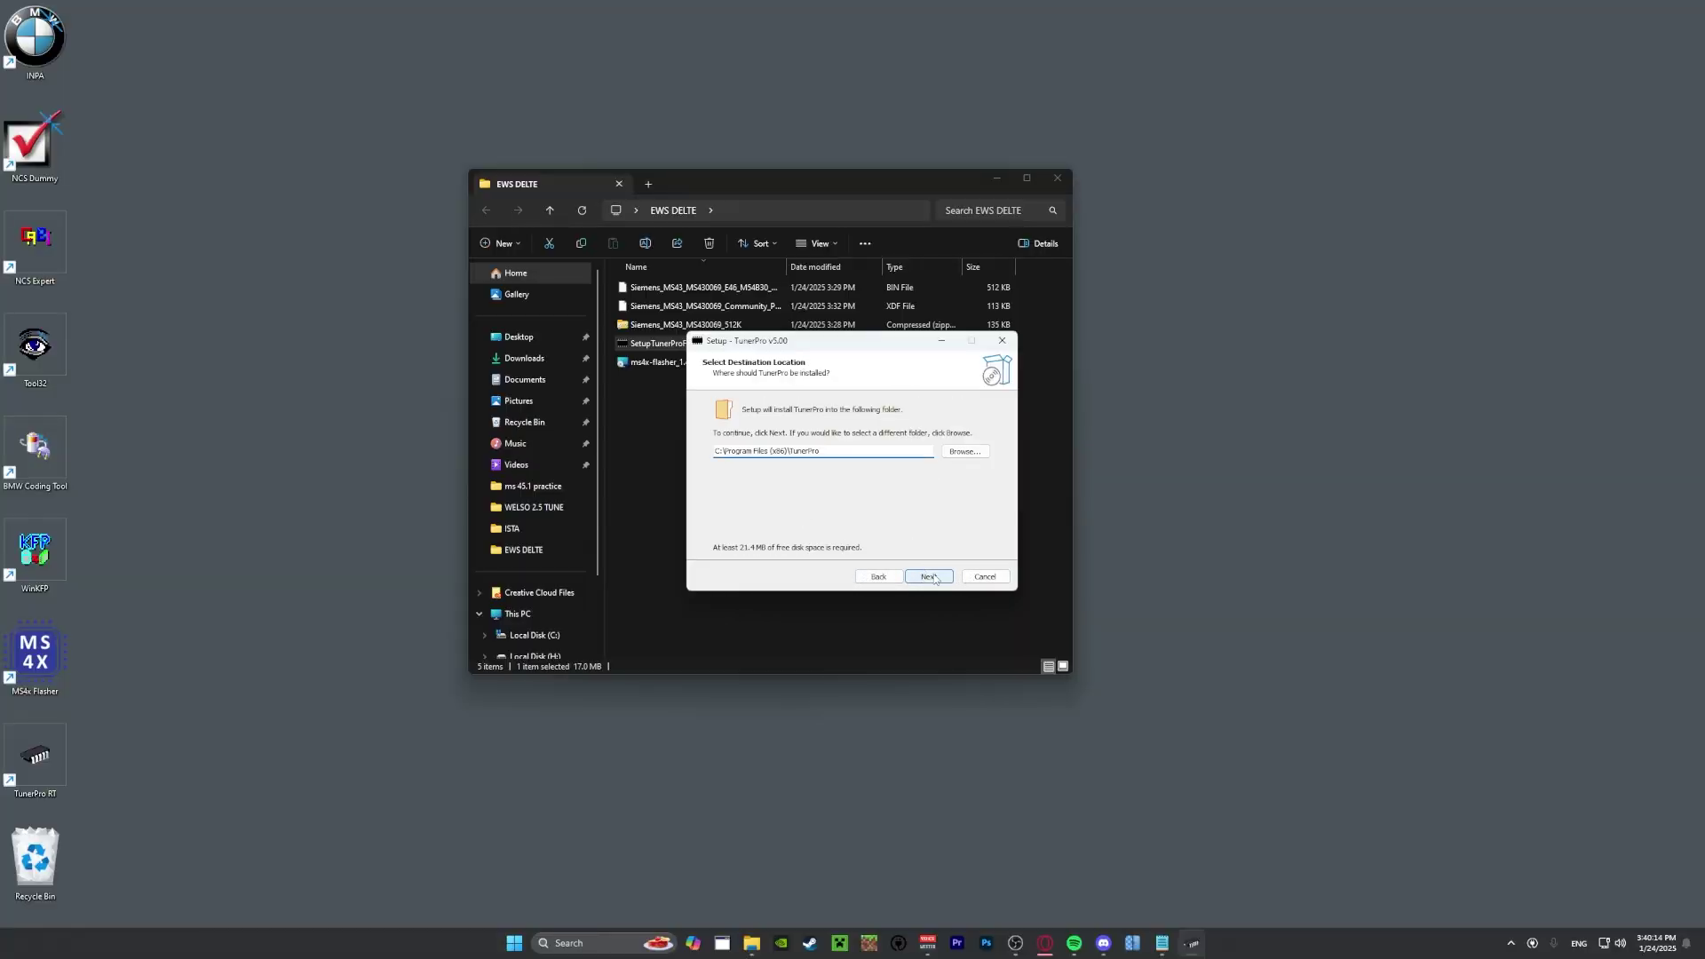
{"action": "left_click", "coordinate": [928, 578]}
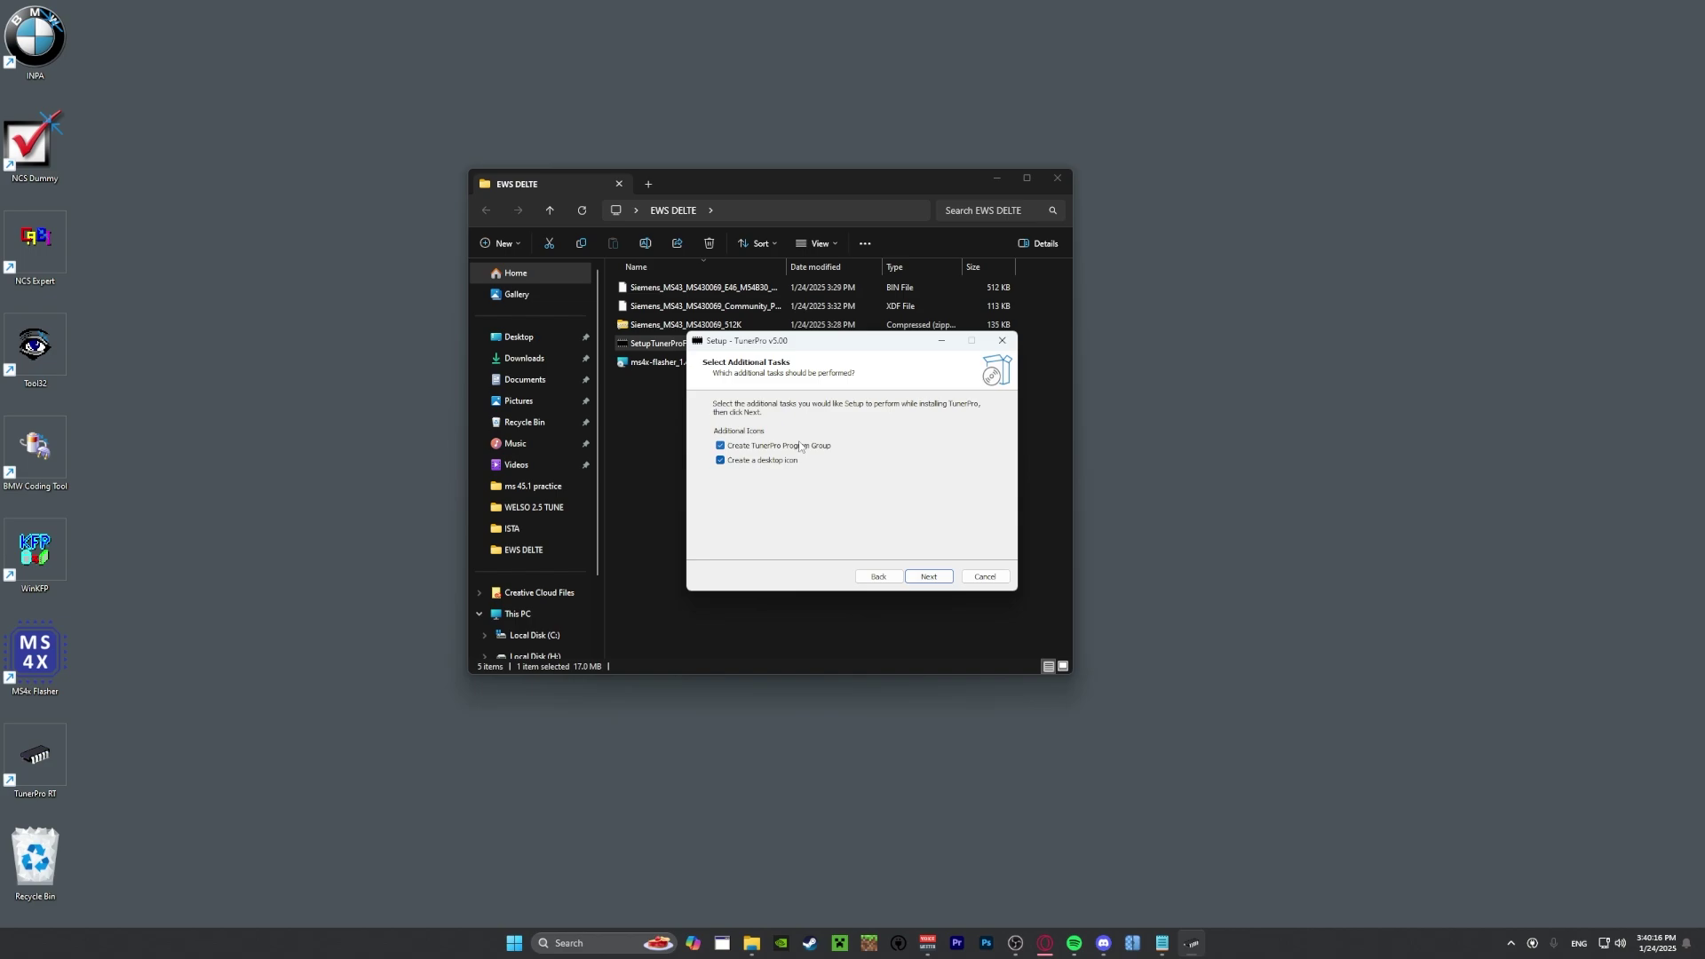
{"action": "left_click", "coordinate": [928, 580]}
{"action": "left_click", "coordinate": [931, 580]}
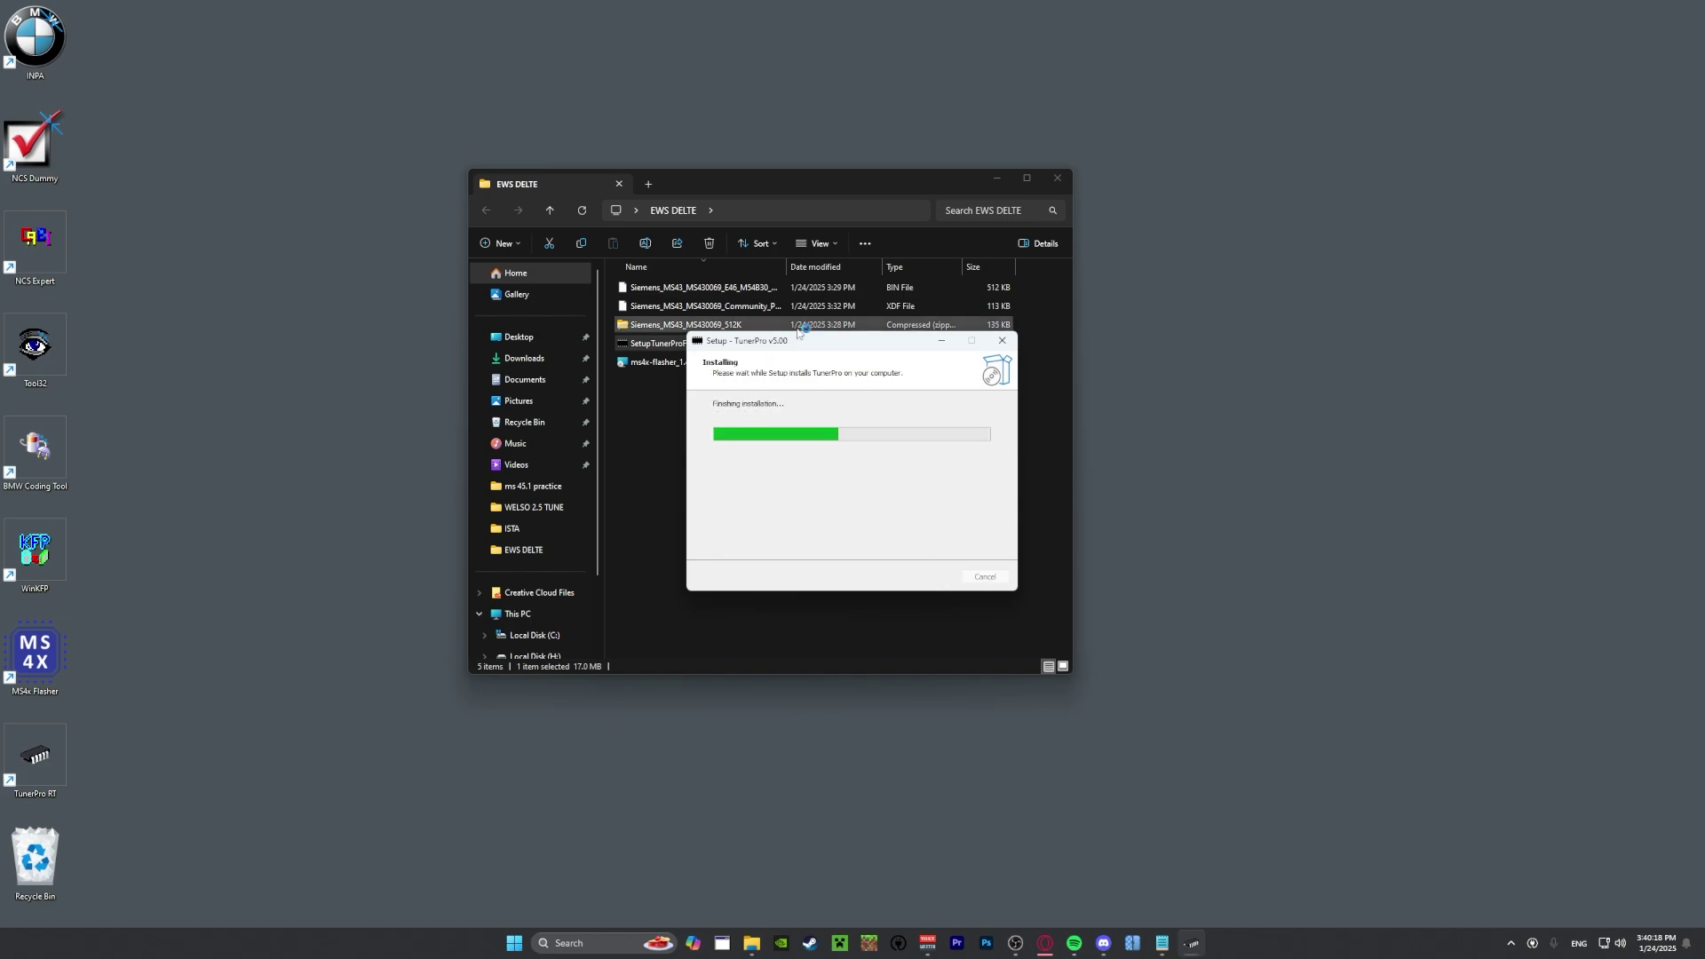
{"action": "left_click", "coordinate": [929, 577]}
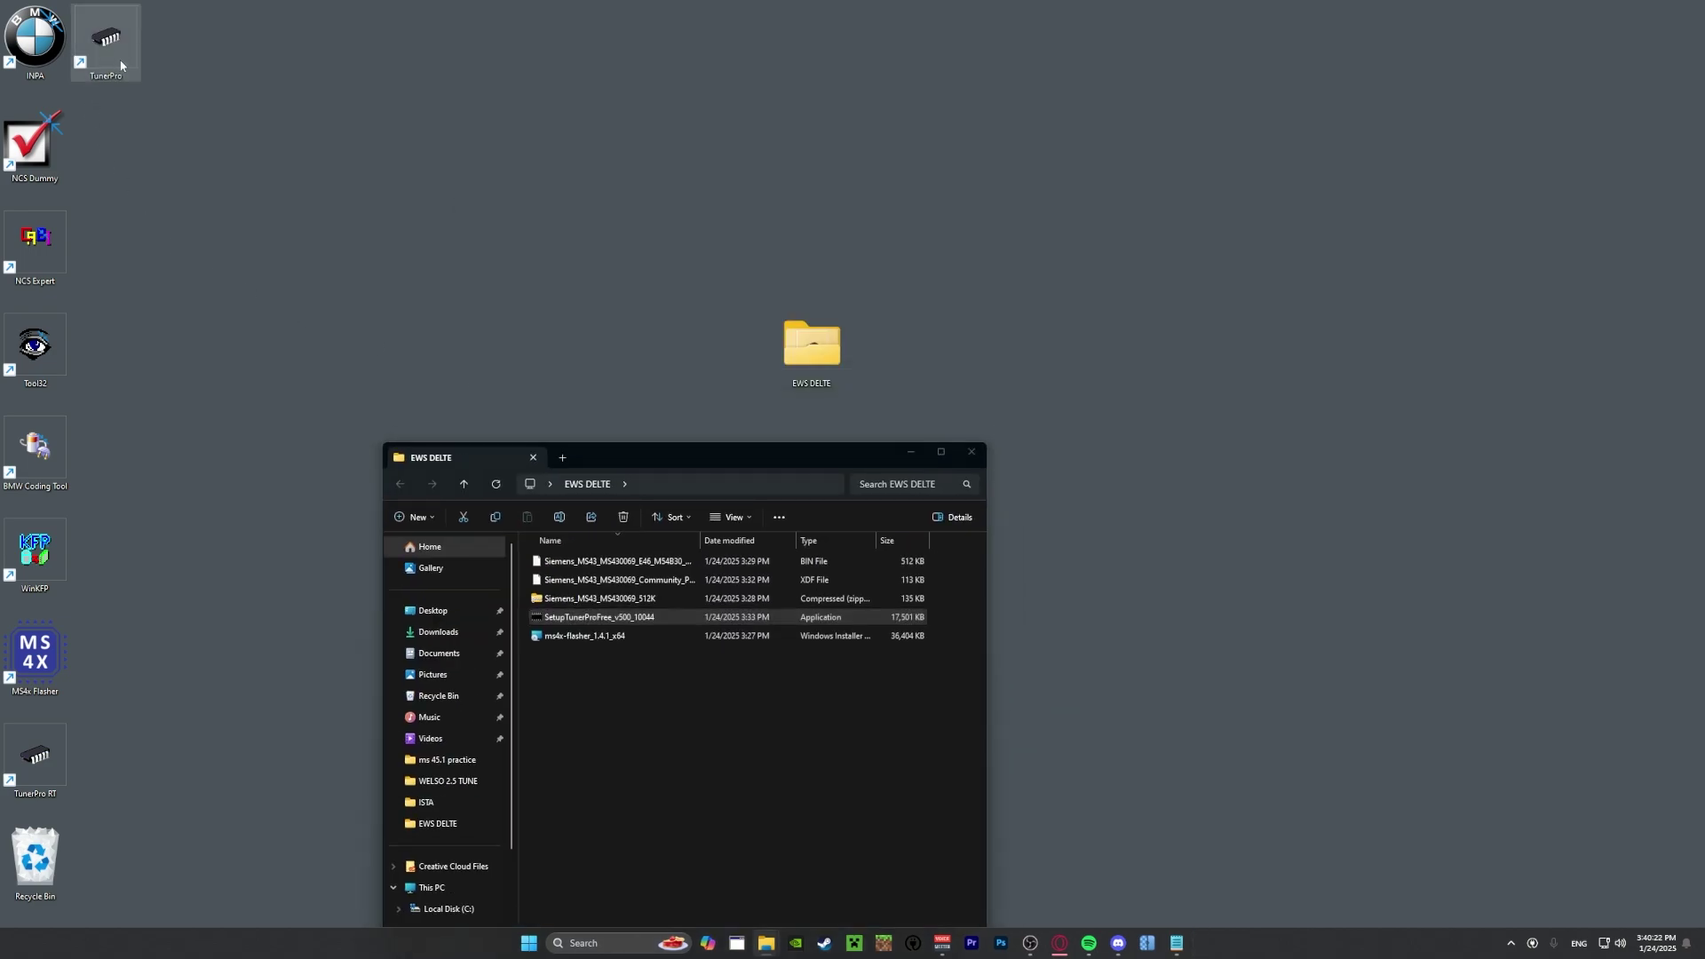
{"action": "left_click_drag", "start_coordinate": [121, 64], "coordinate": [218, 97]}
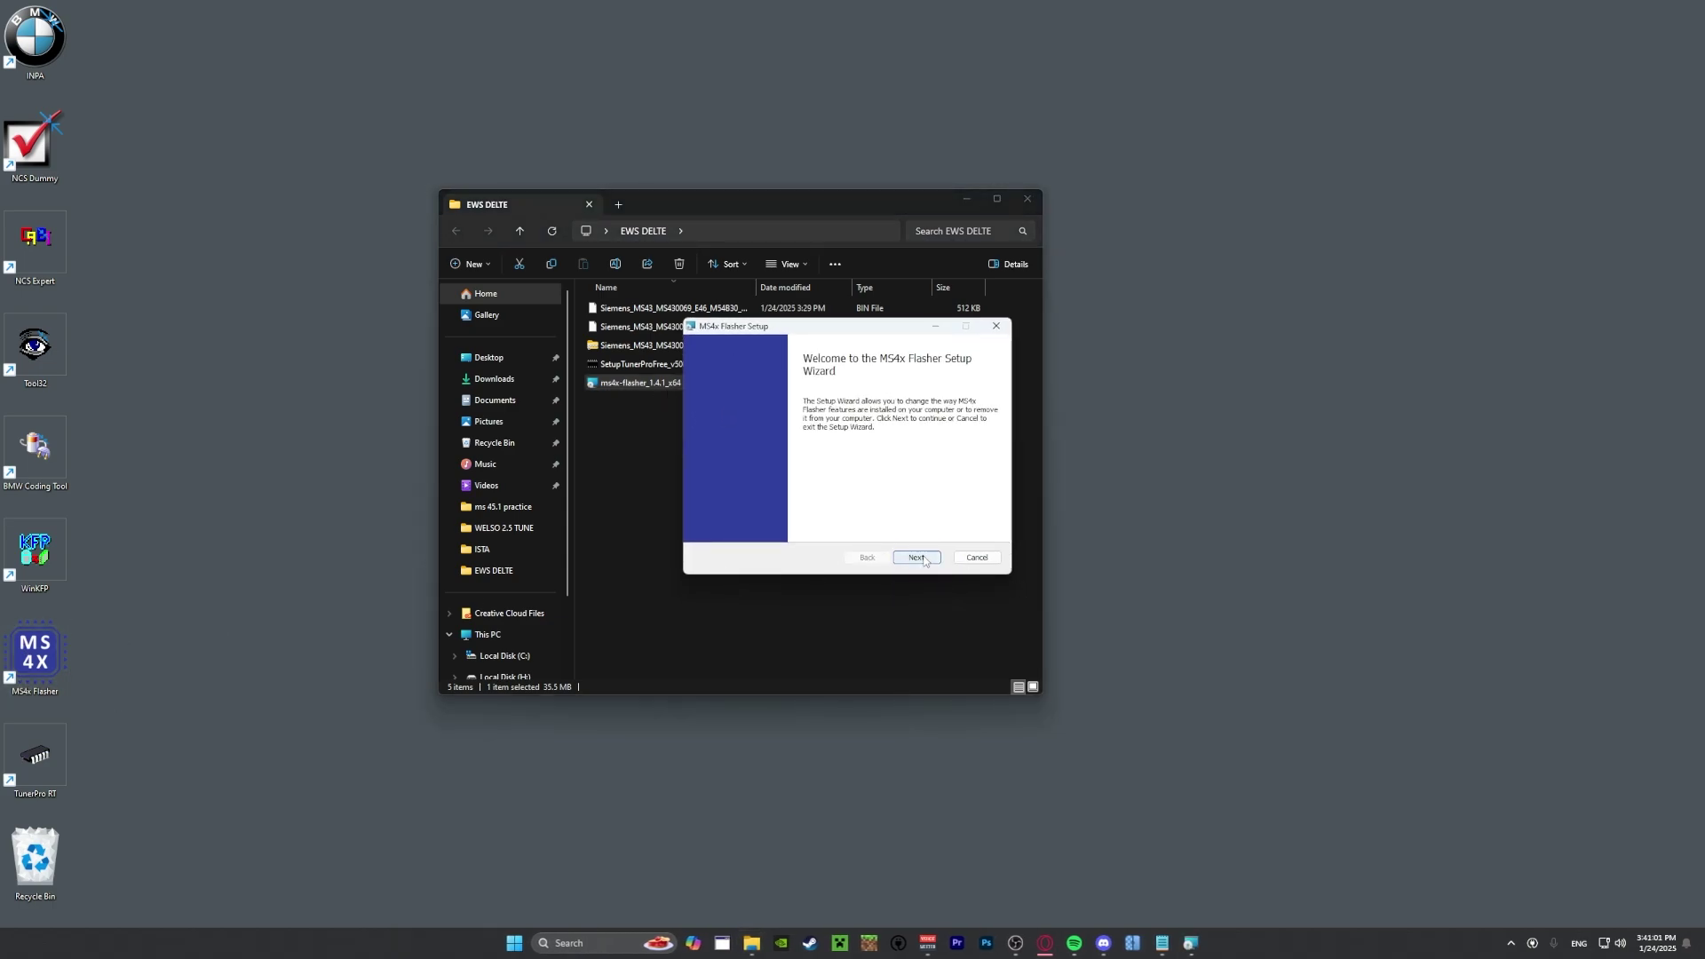
Exit the MS4x Flasher setup wizard at its change, repair or remove options and launch MS4x Flasher from the desktop.
{"action": "left_click", "coordinate": [924, 561]}
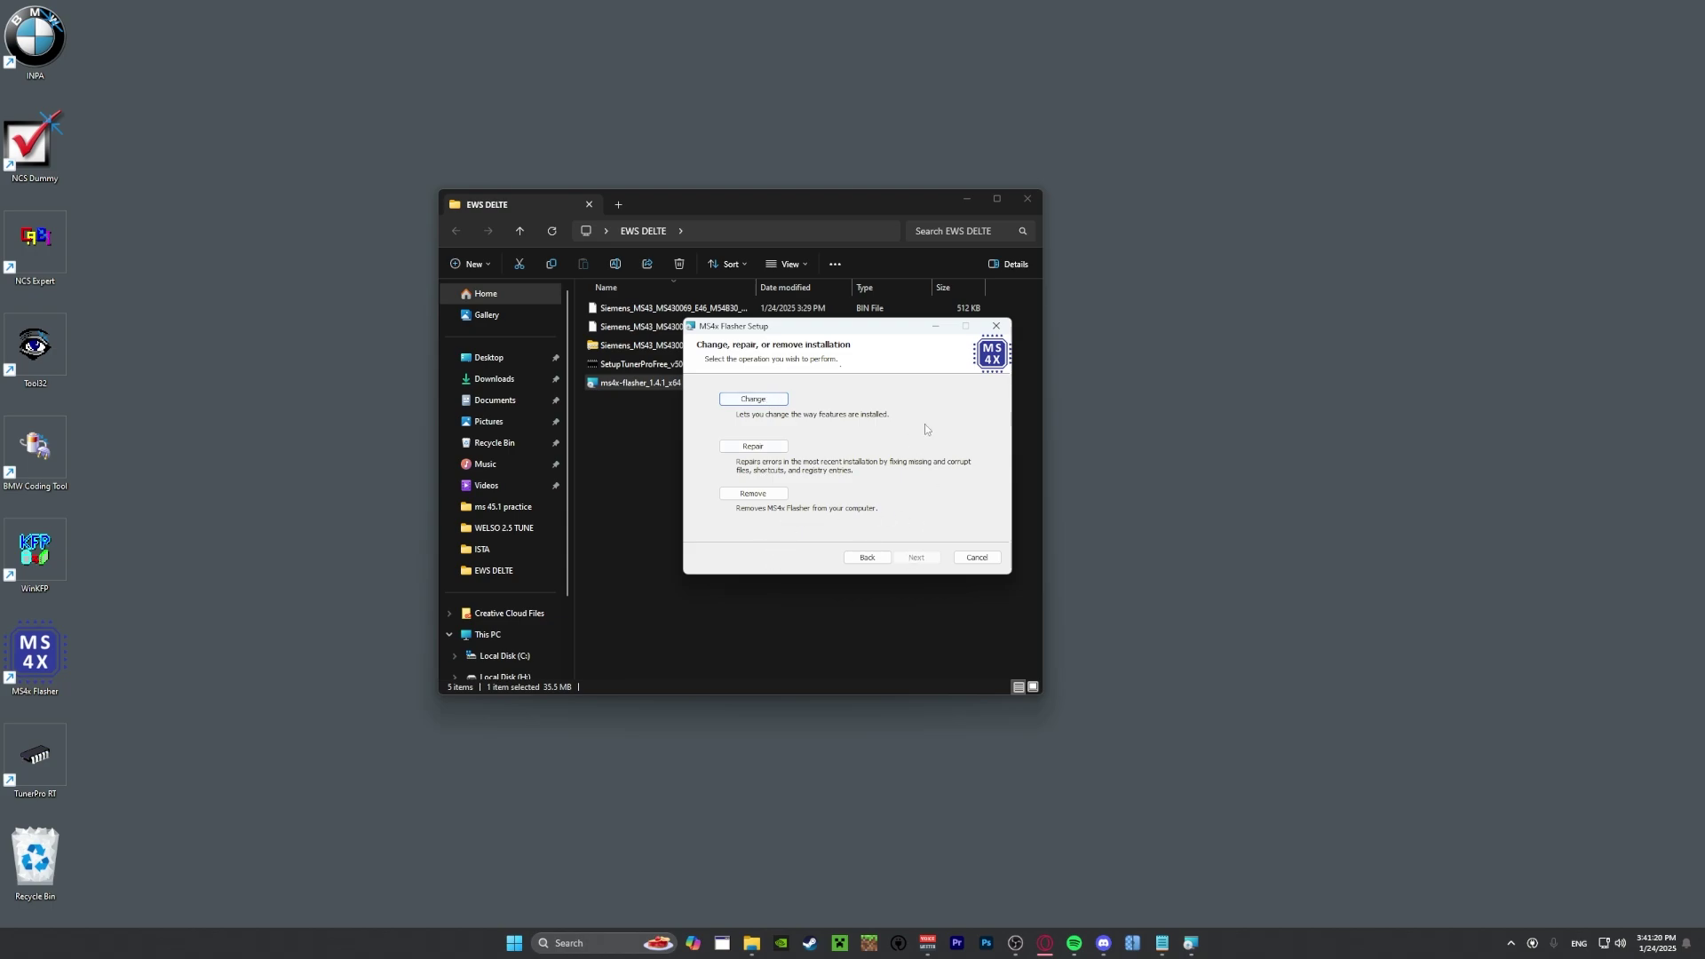
{"action": "left_click", "coordinate": [996, 326]}
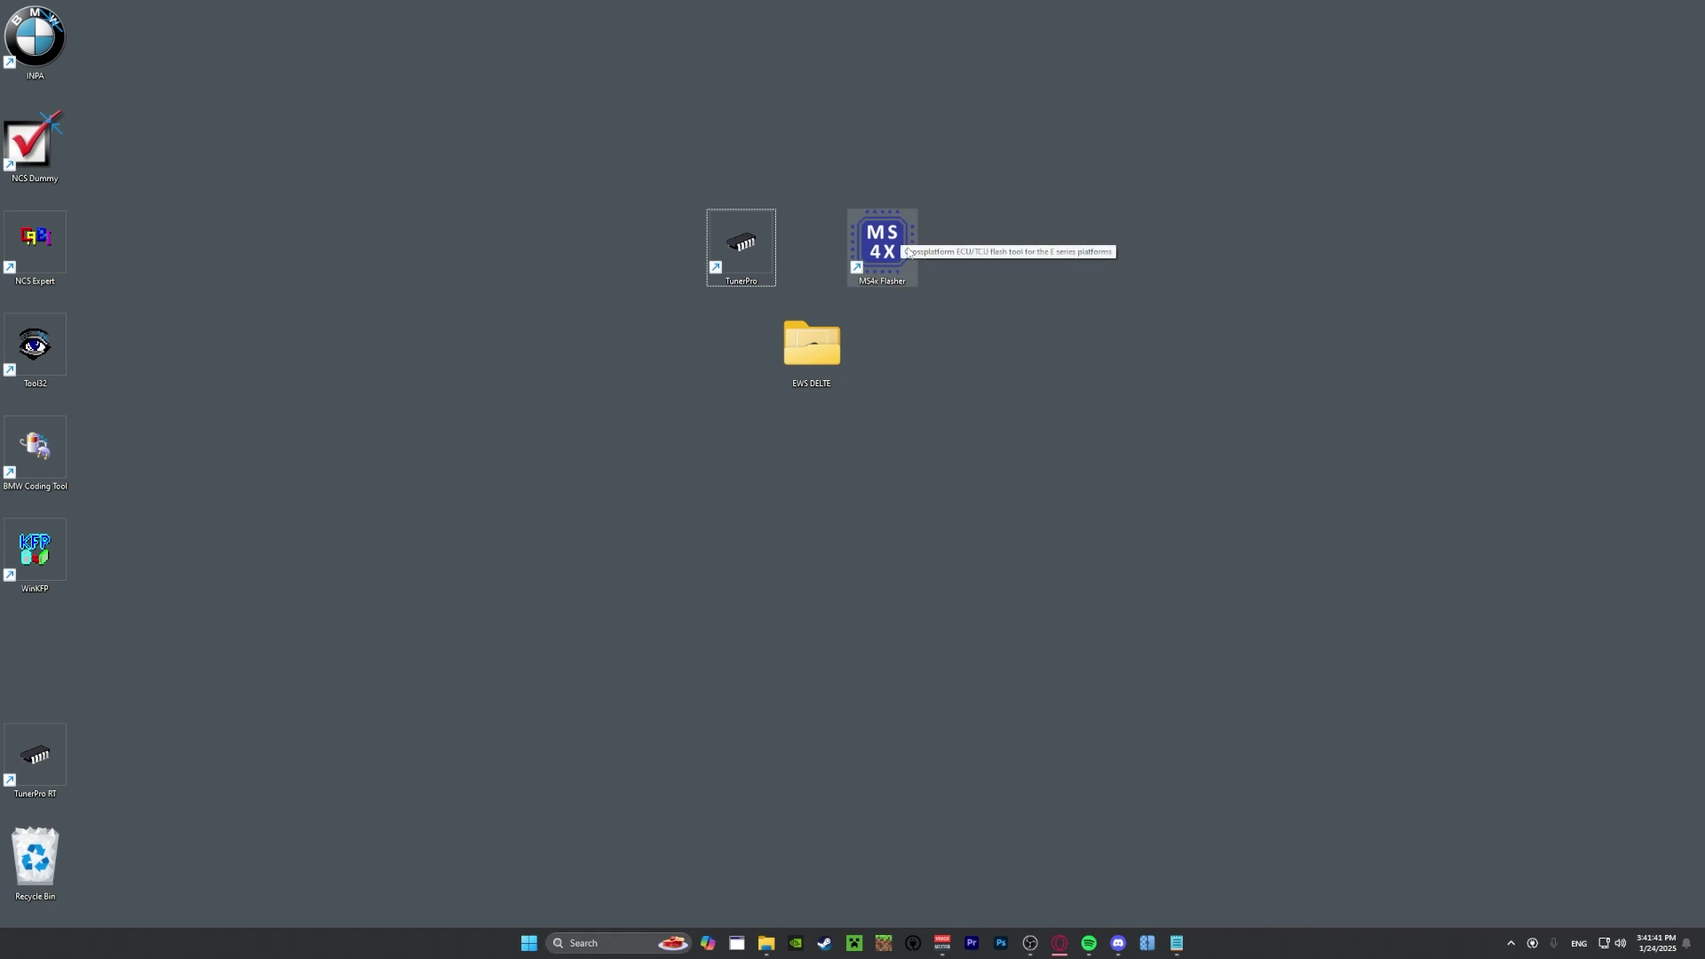
{"action": "double_click", "coordinate": [909, 250]}
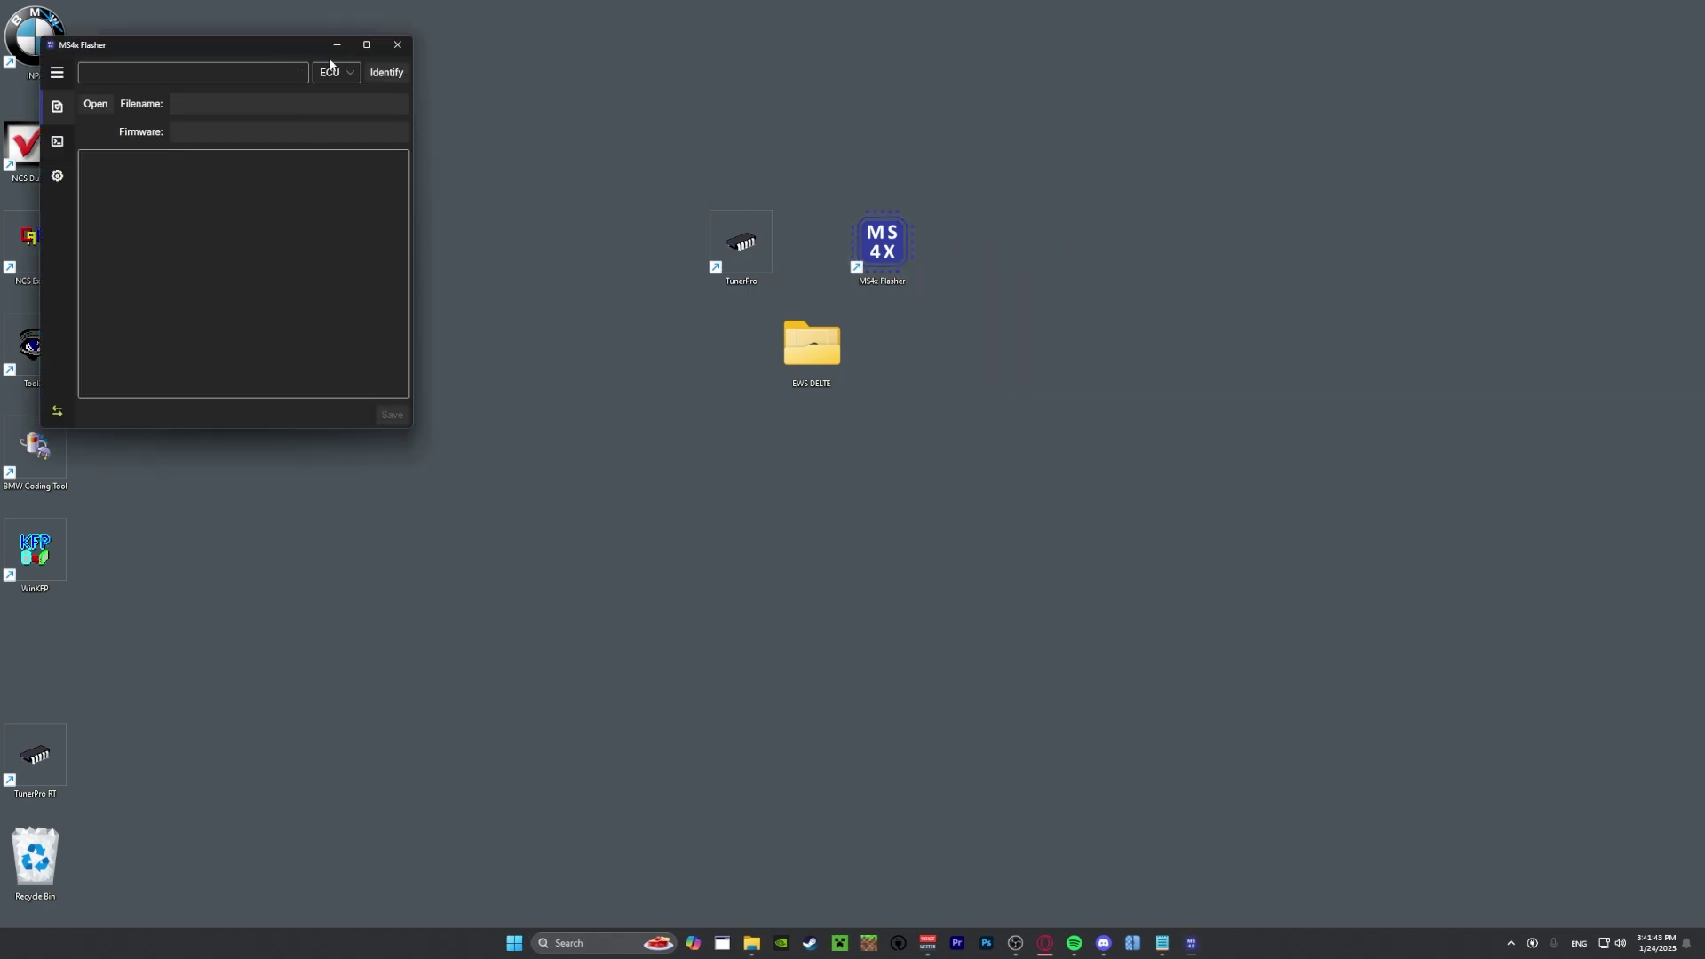
{"action": "left_click_drag", "start_coordinate": [312, 45], "coordinate": [786, 110]}
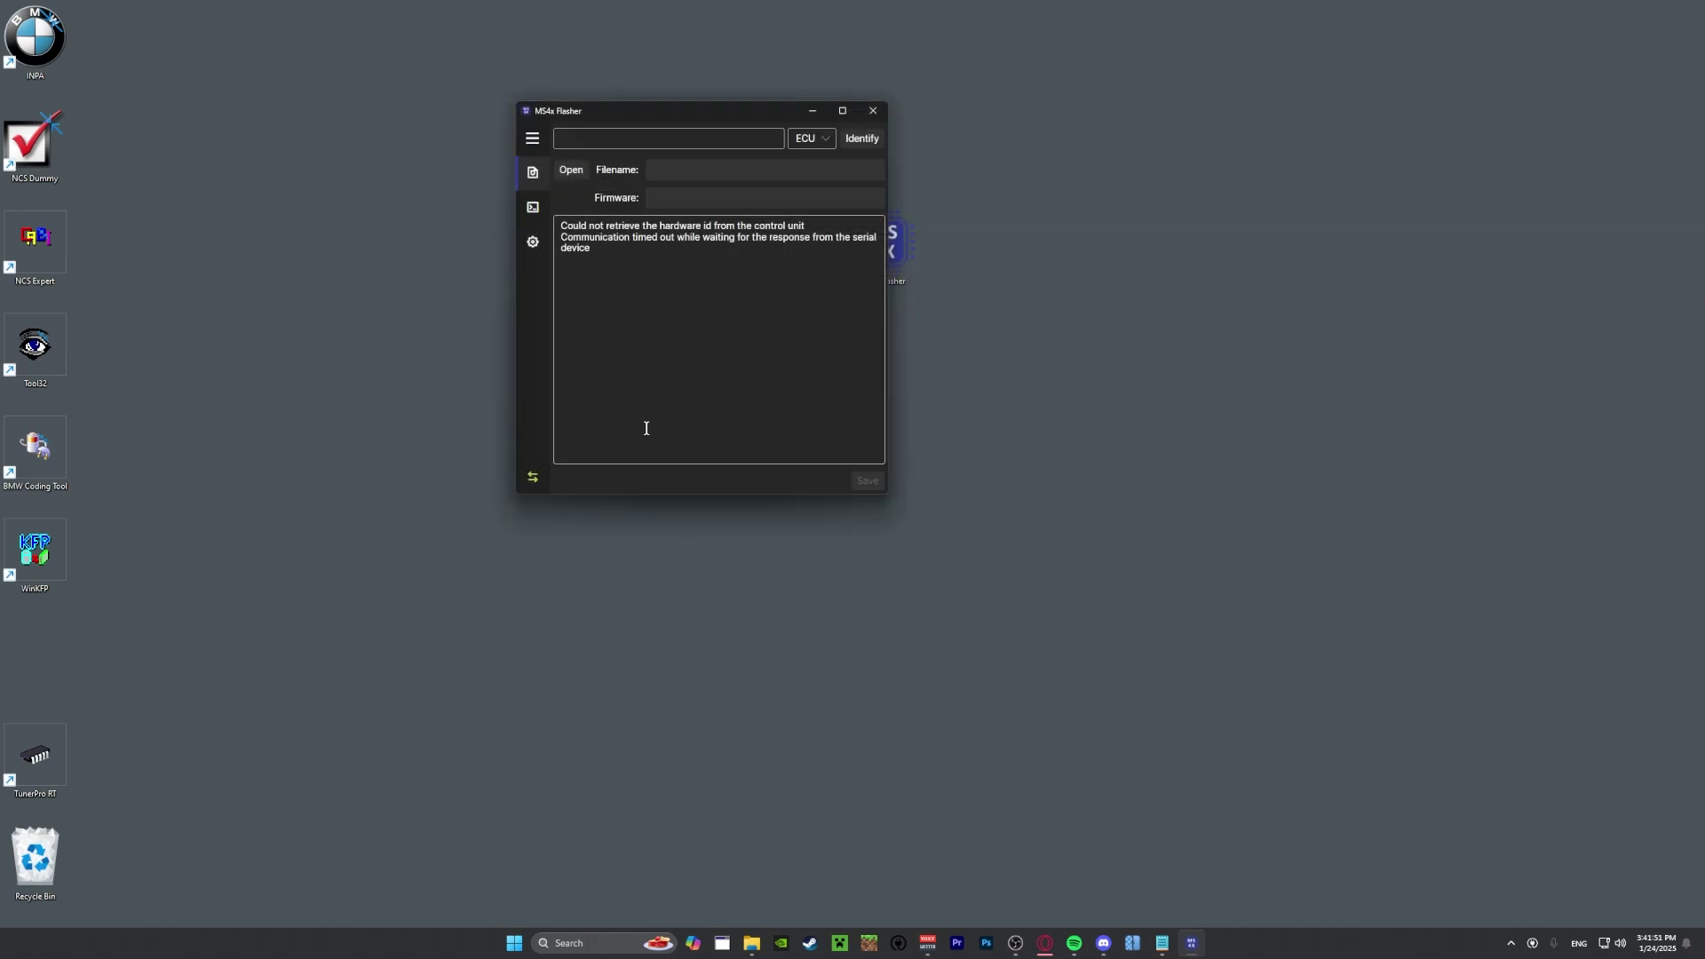
Switch to the browser, open the MS4x Flasher License Generator page and fill in the hardware ID field.
{"action": "left_click", "coordinate": [1118, 866]}
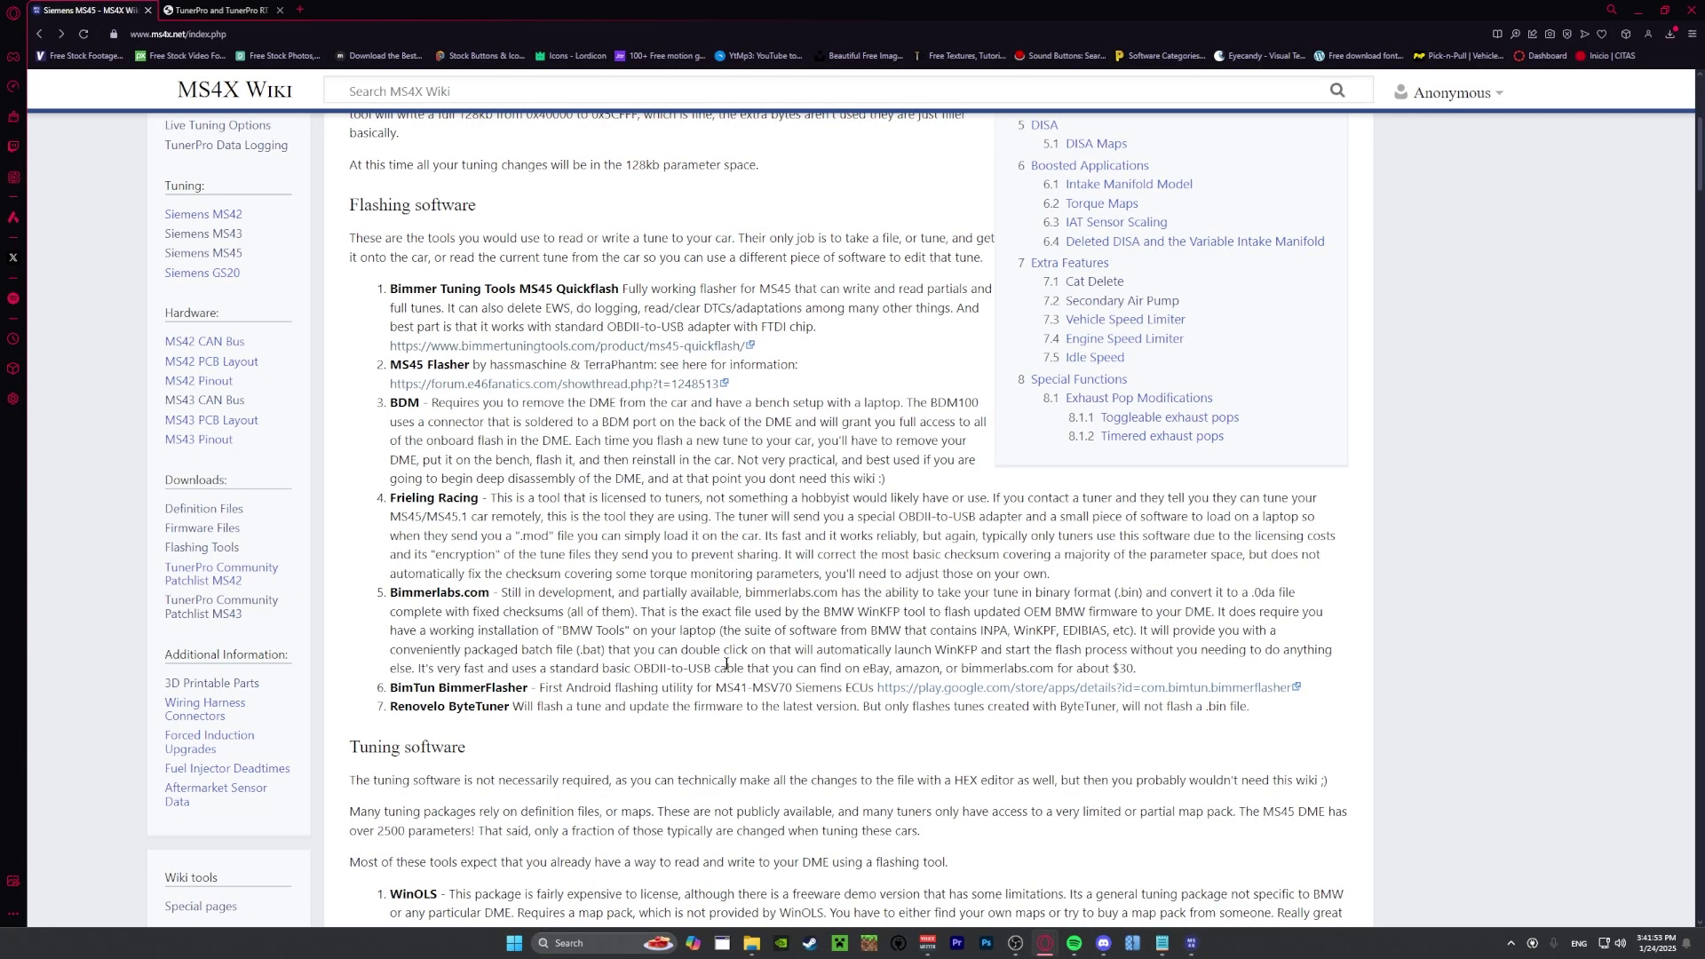
{"action": "scroll", "coordinate": [298, 477], "scroll_direction": "up", "scroll_amount": 5}
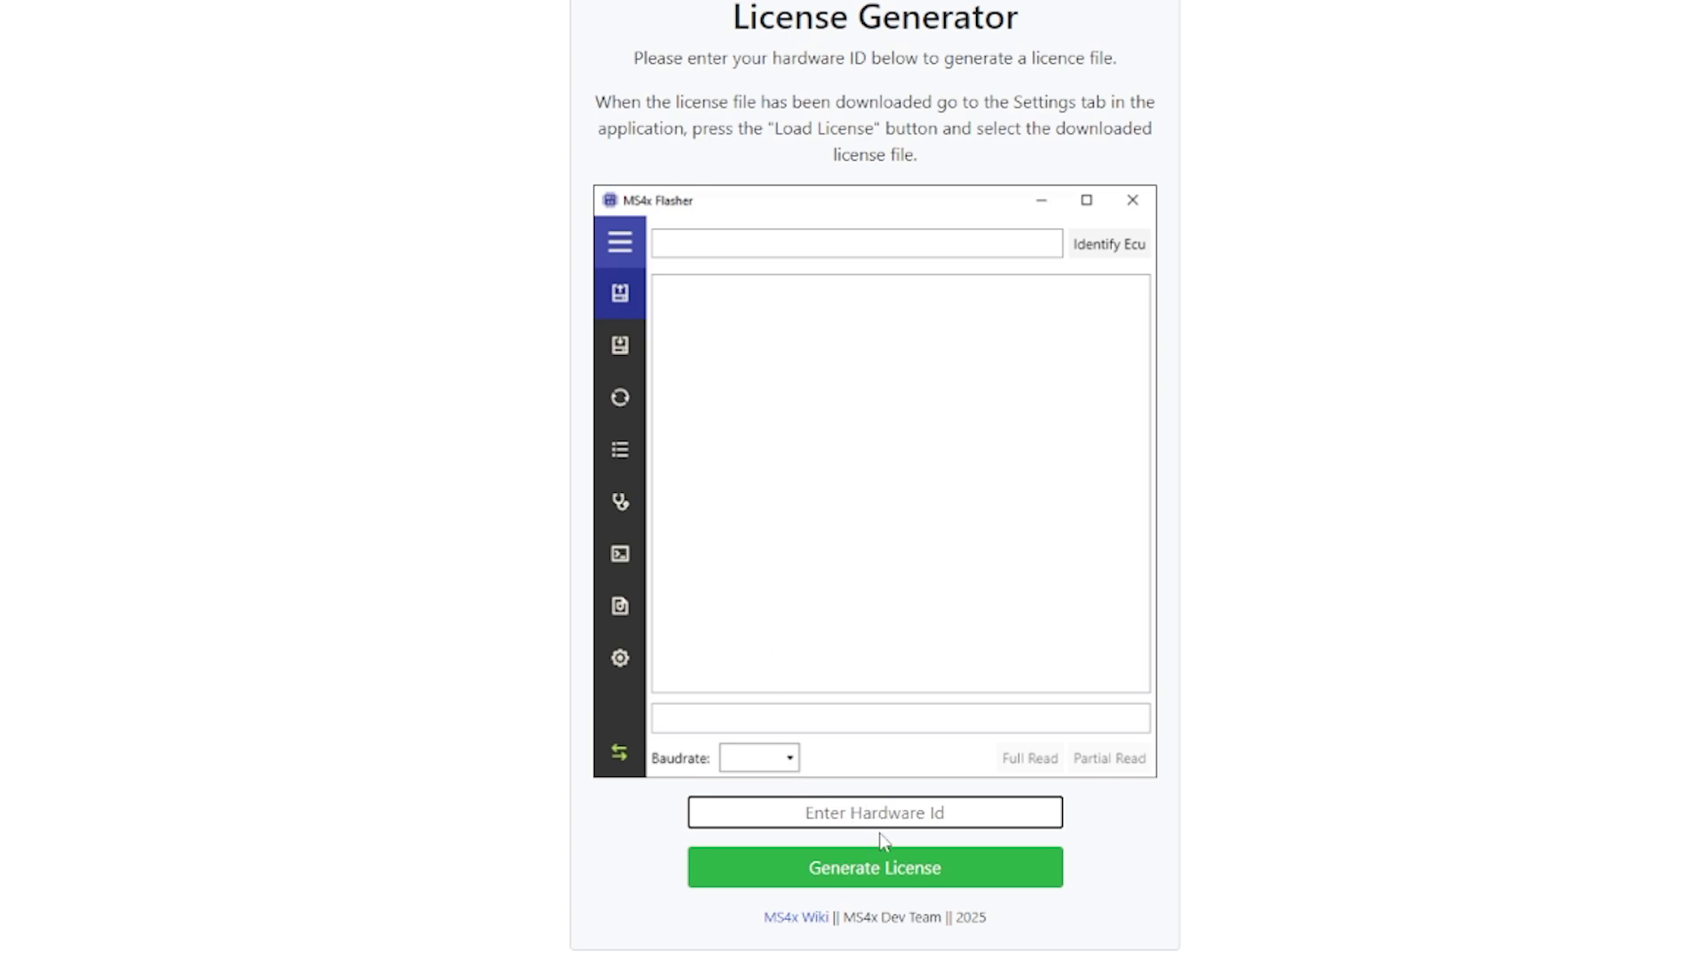
{"action": "key", "text": "alt+Tab"}
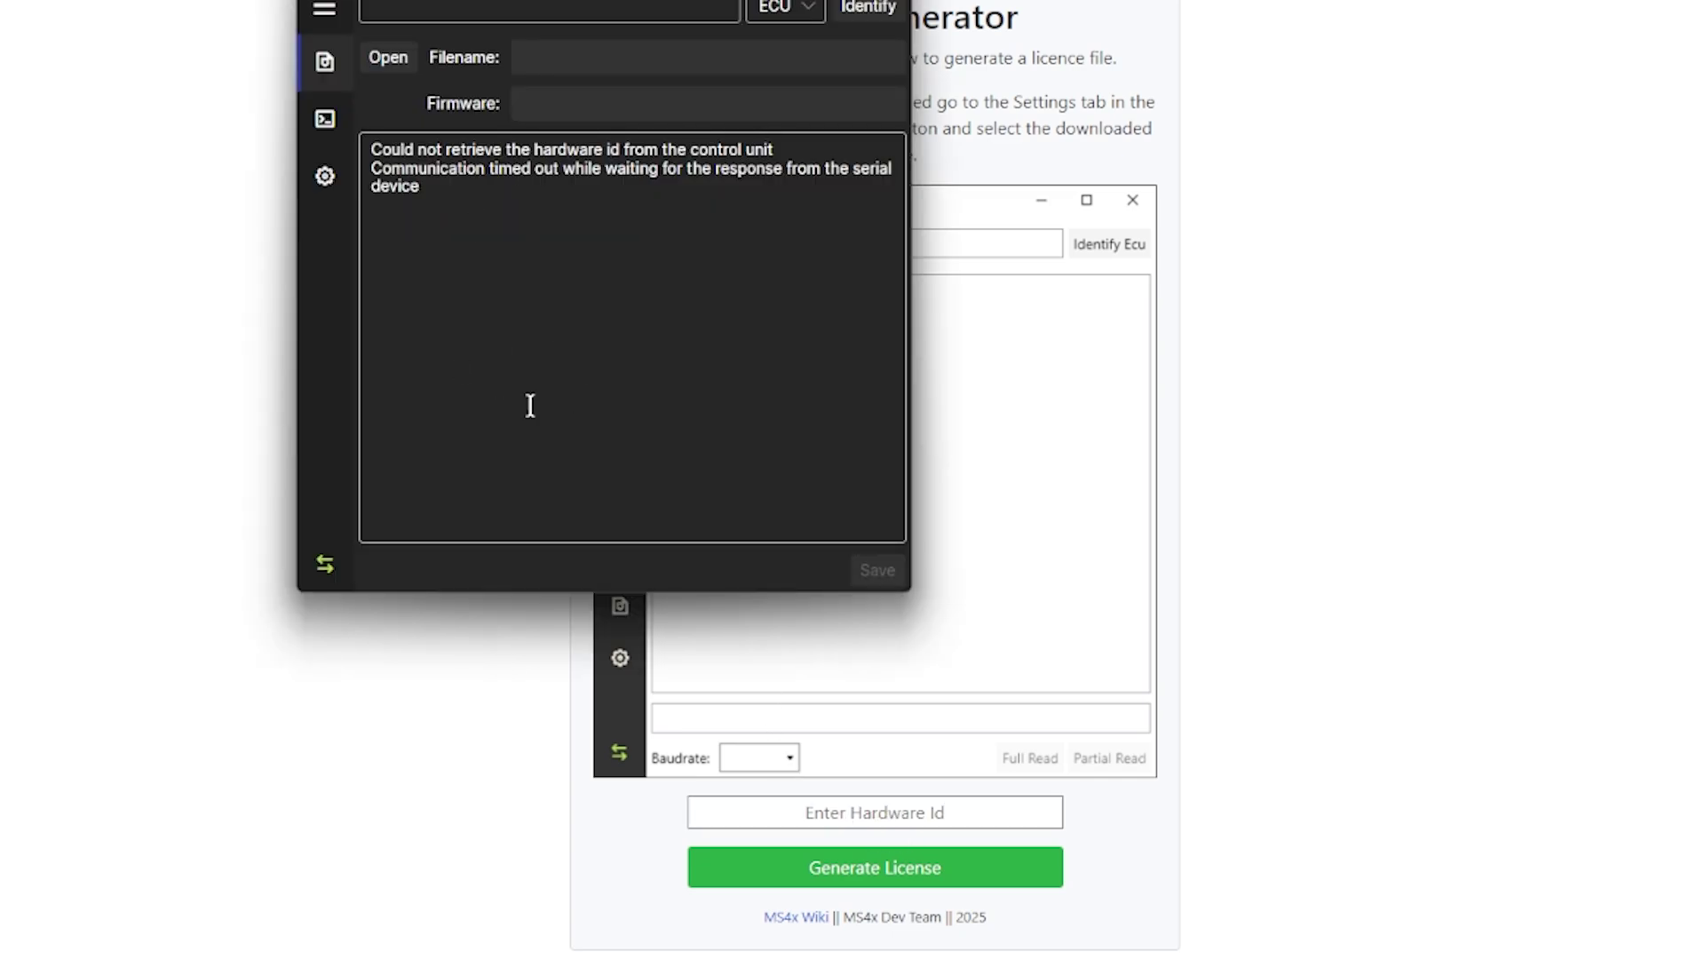
{"action": "left_click_drag", "start_coordinate": [373, 168], "coordinate": [756, 167]}
{"action": "left_click", "coordinate": [983, 405]}
{"action": "left_click", "coordinate": [937, 814]}
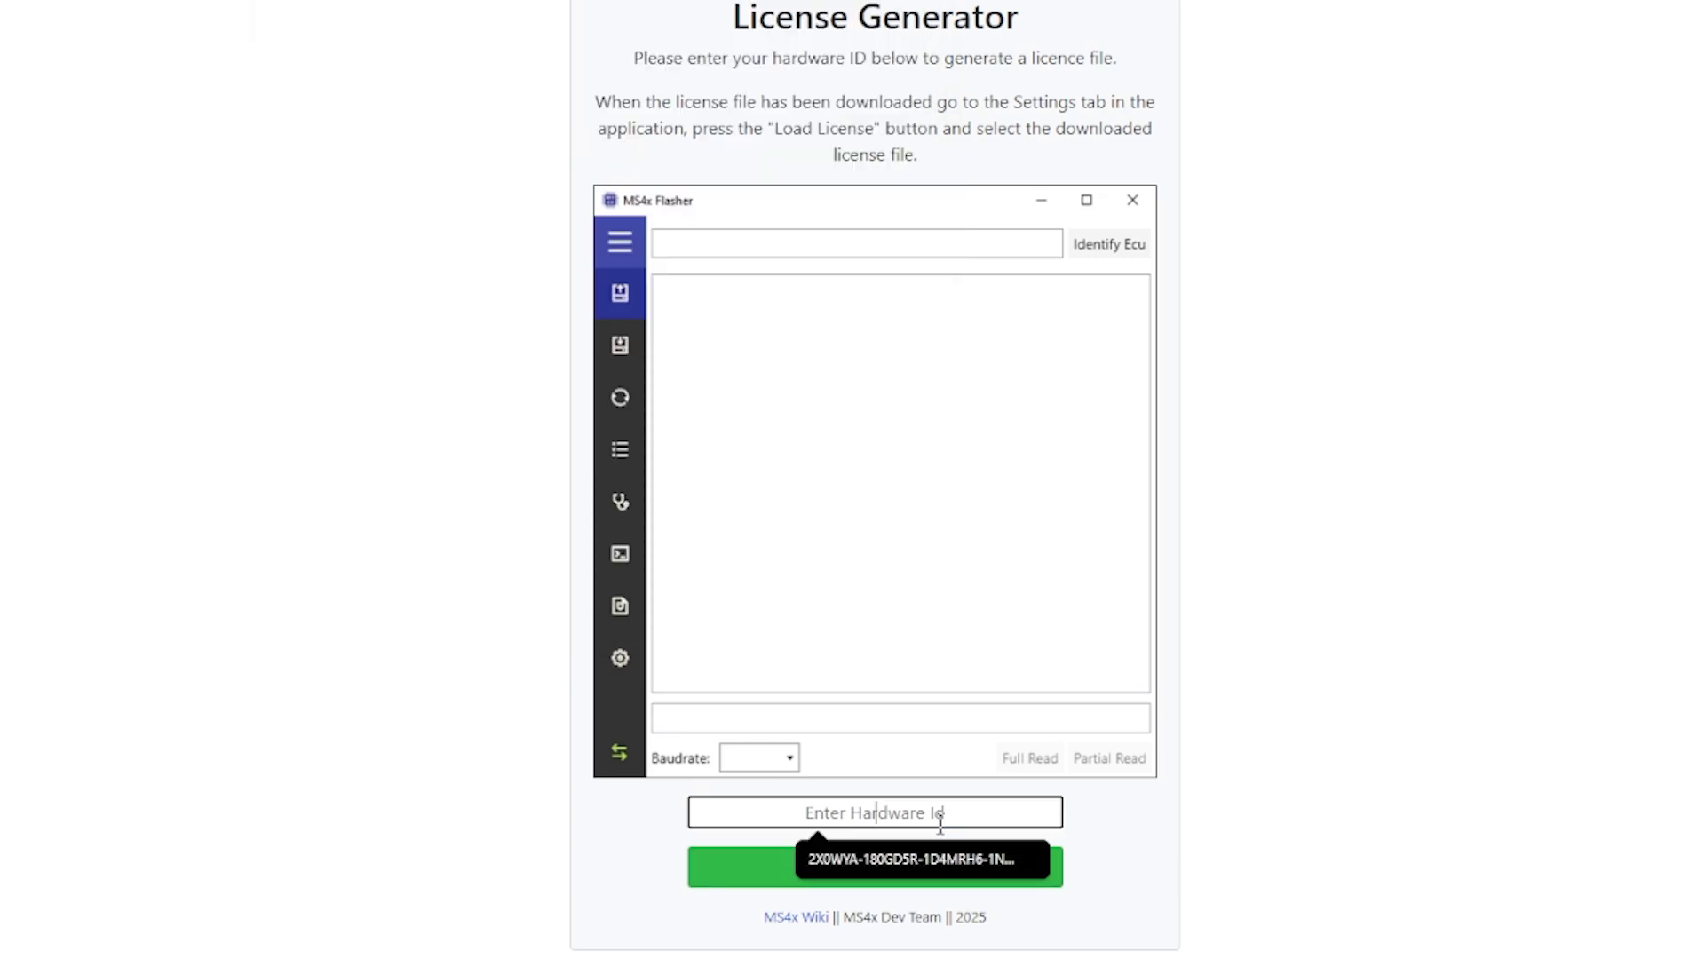
{"action": "left_click", "coordinate": [924, 860]}
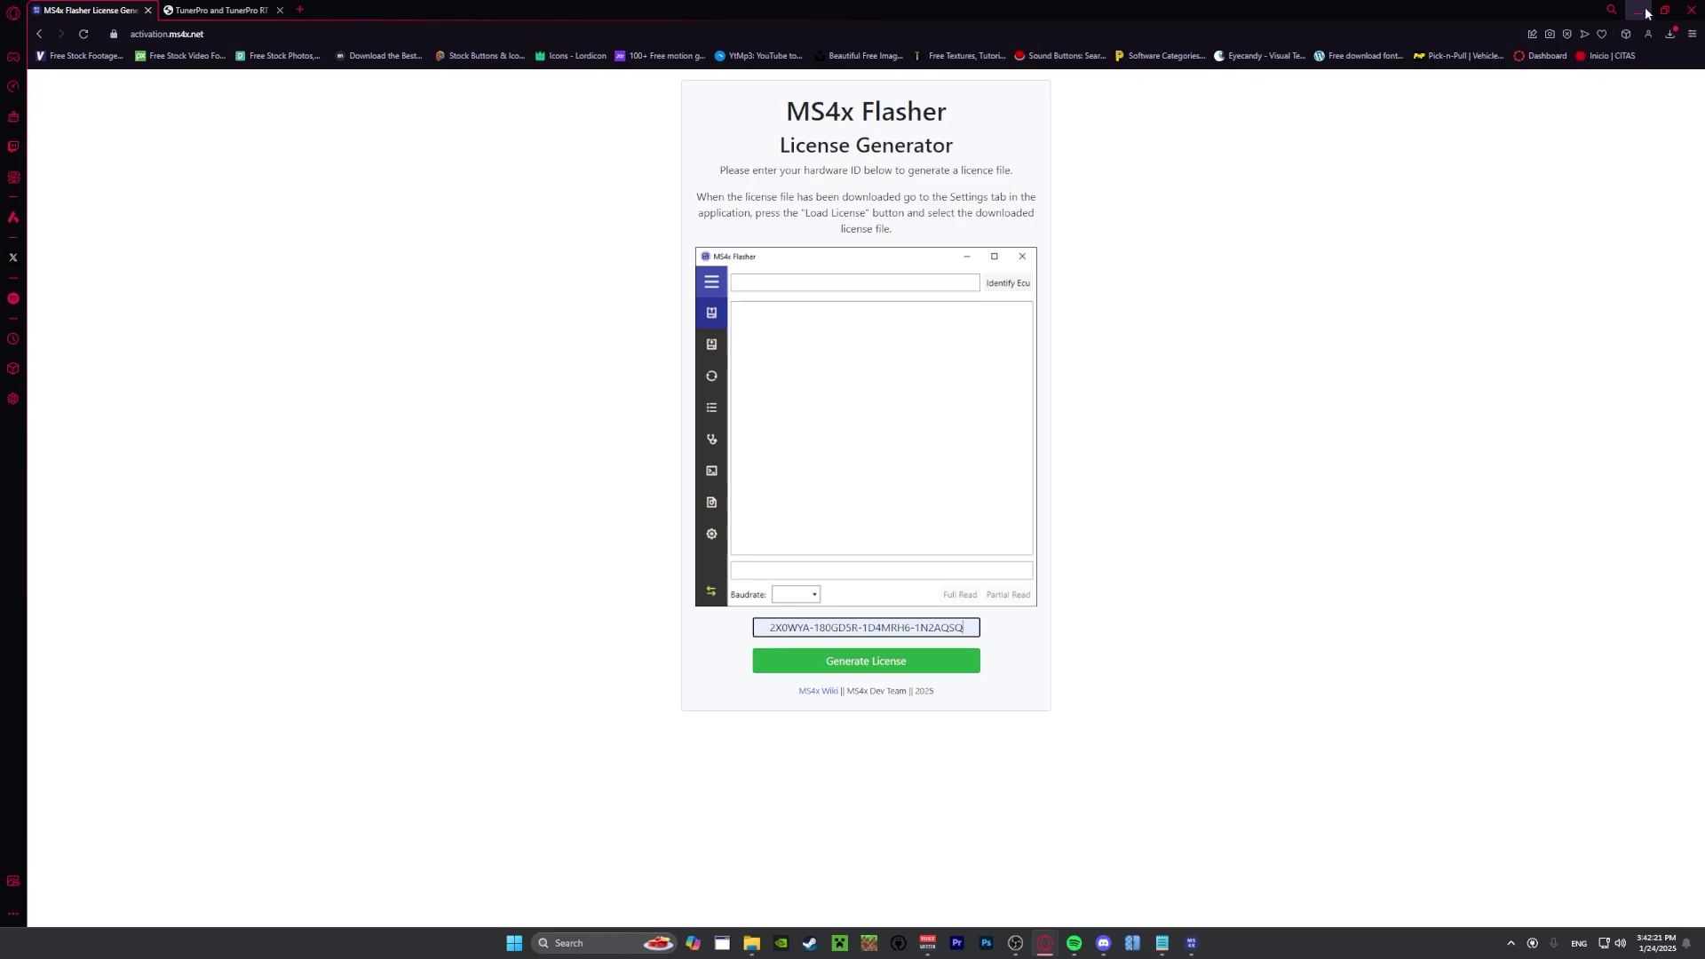
Return to MS4x Flasher, open its settings and expand the navigation menu to check the COM port selection.
{"action": "left_click", "coordinate": [1642, 11]}
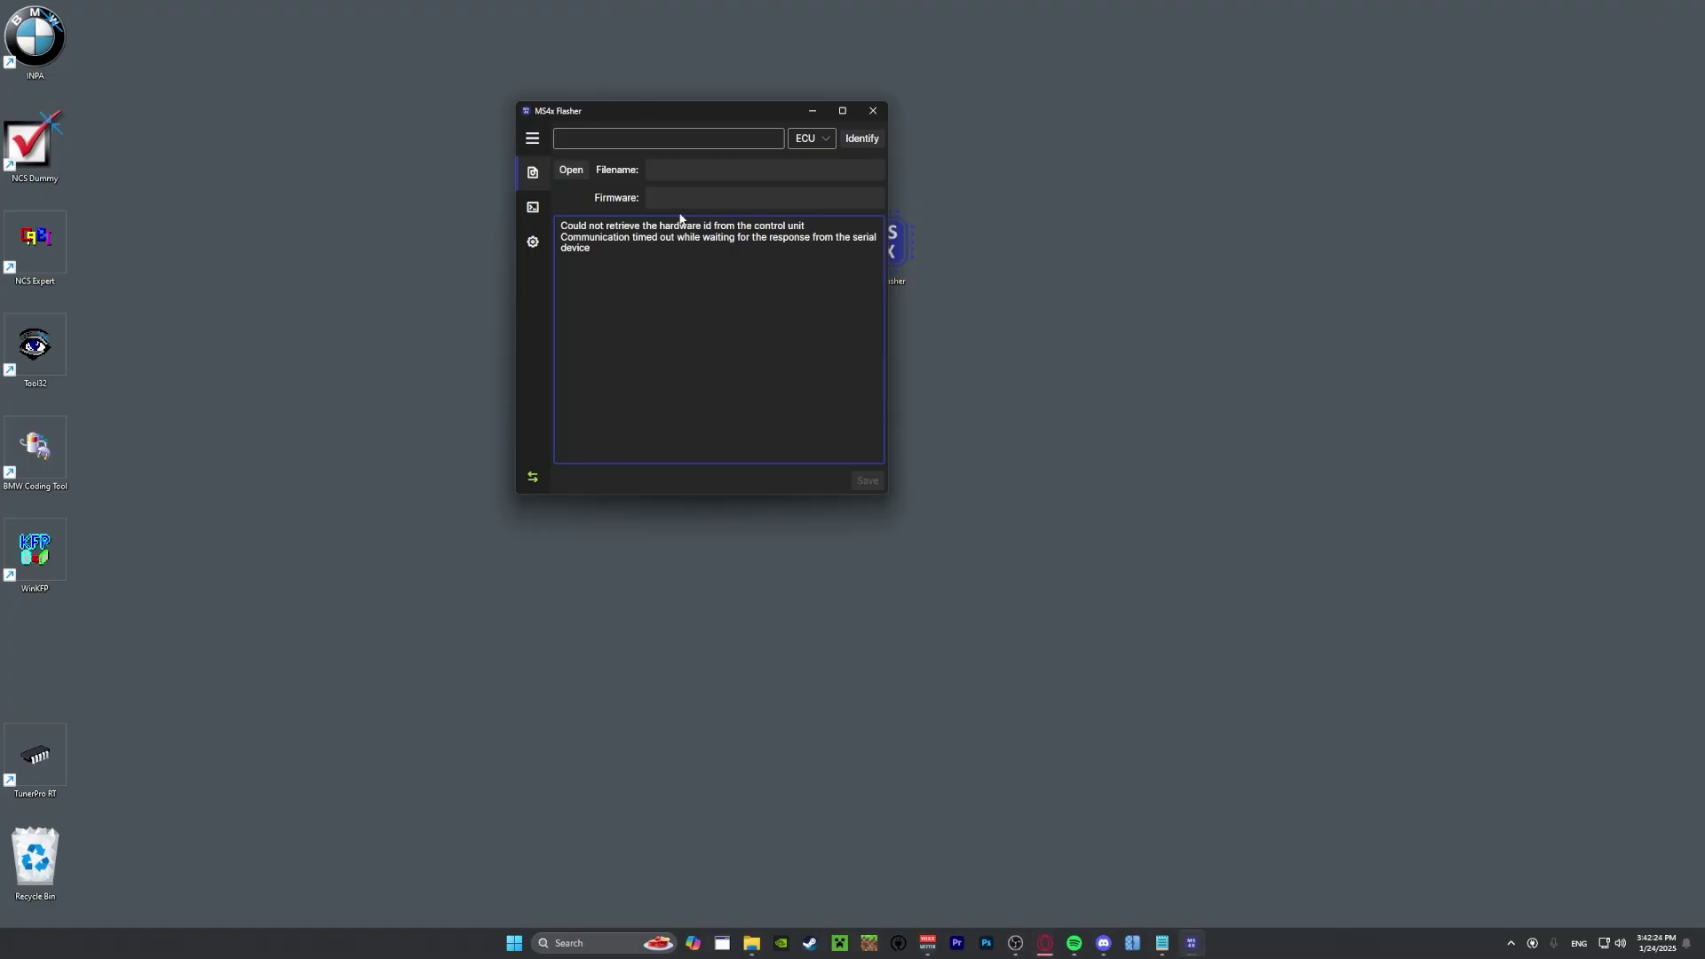
{"action": "left_click", "coordinate": [533, 138]}
{"action": "left_click", "coordinate": [571, 242]}
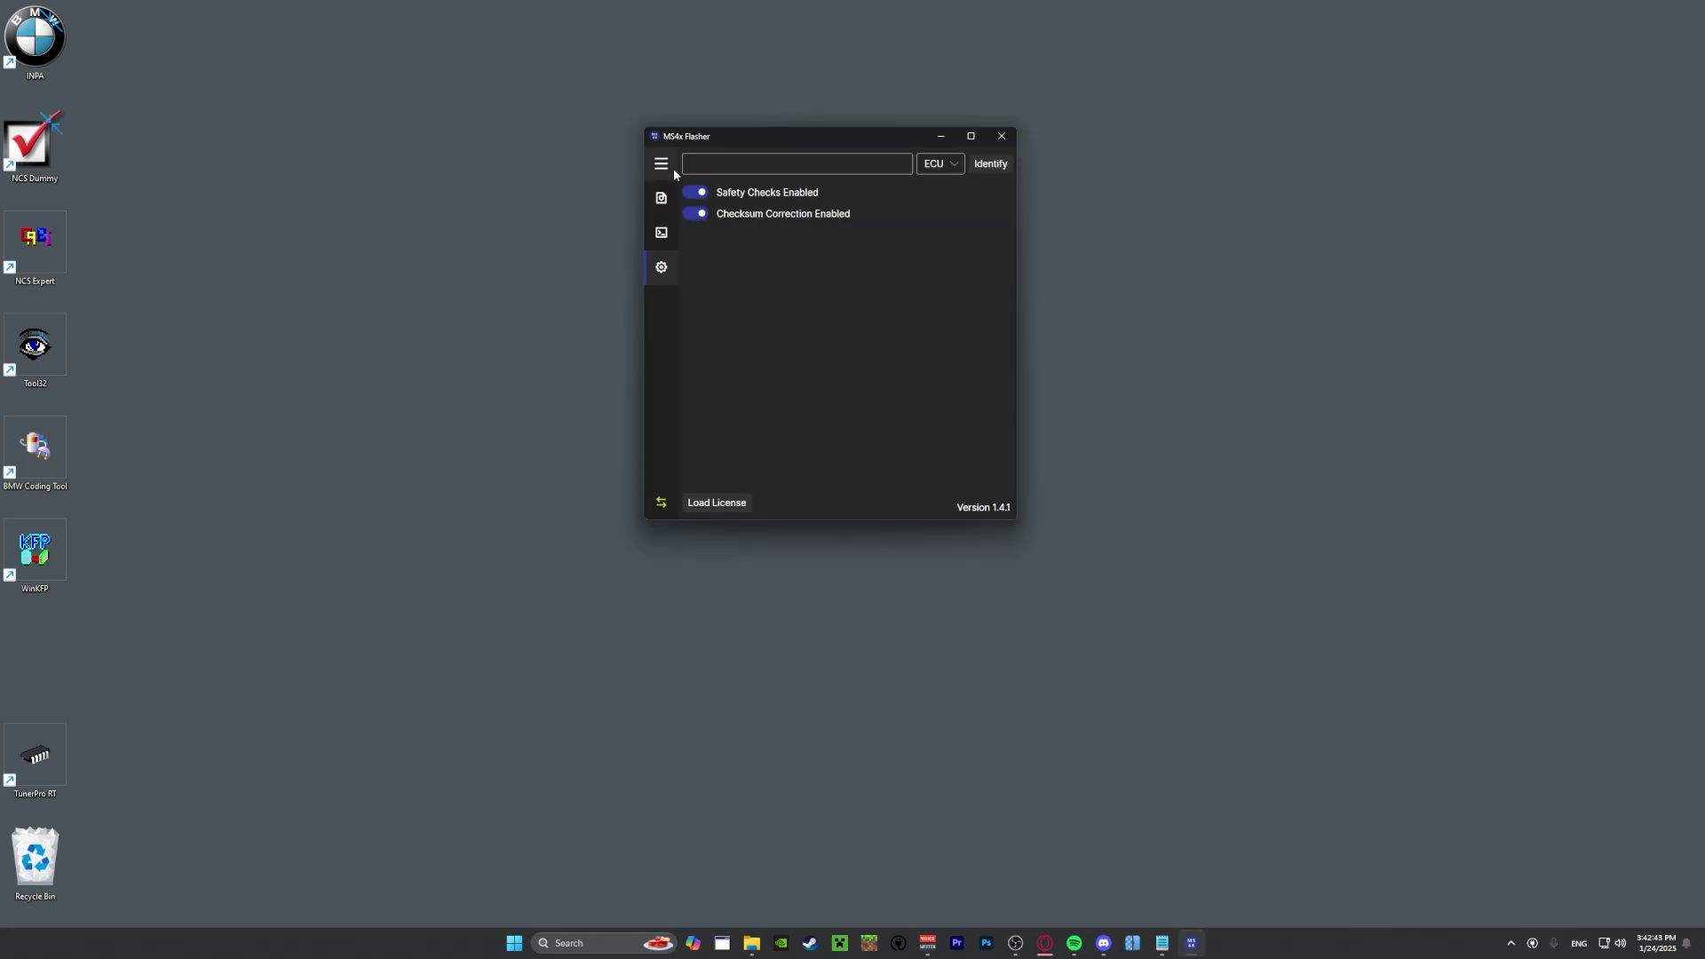
{"action": "left_click", "coordinate": [662, 163]}
{"action": "left_click", "coordinate": [750, 283]}
{"action": "left_click", "coordinate": [708, 503]}
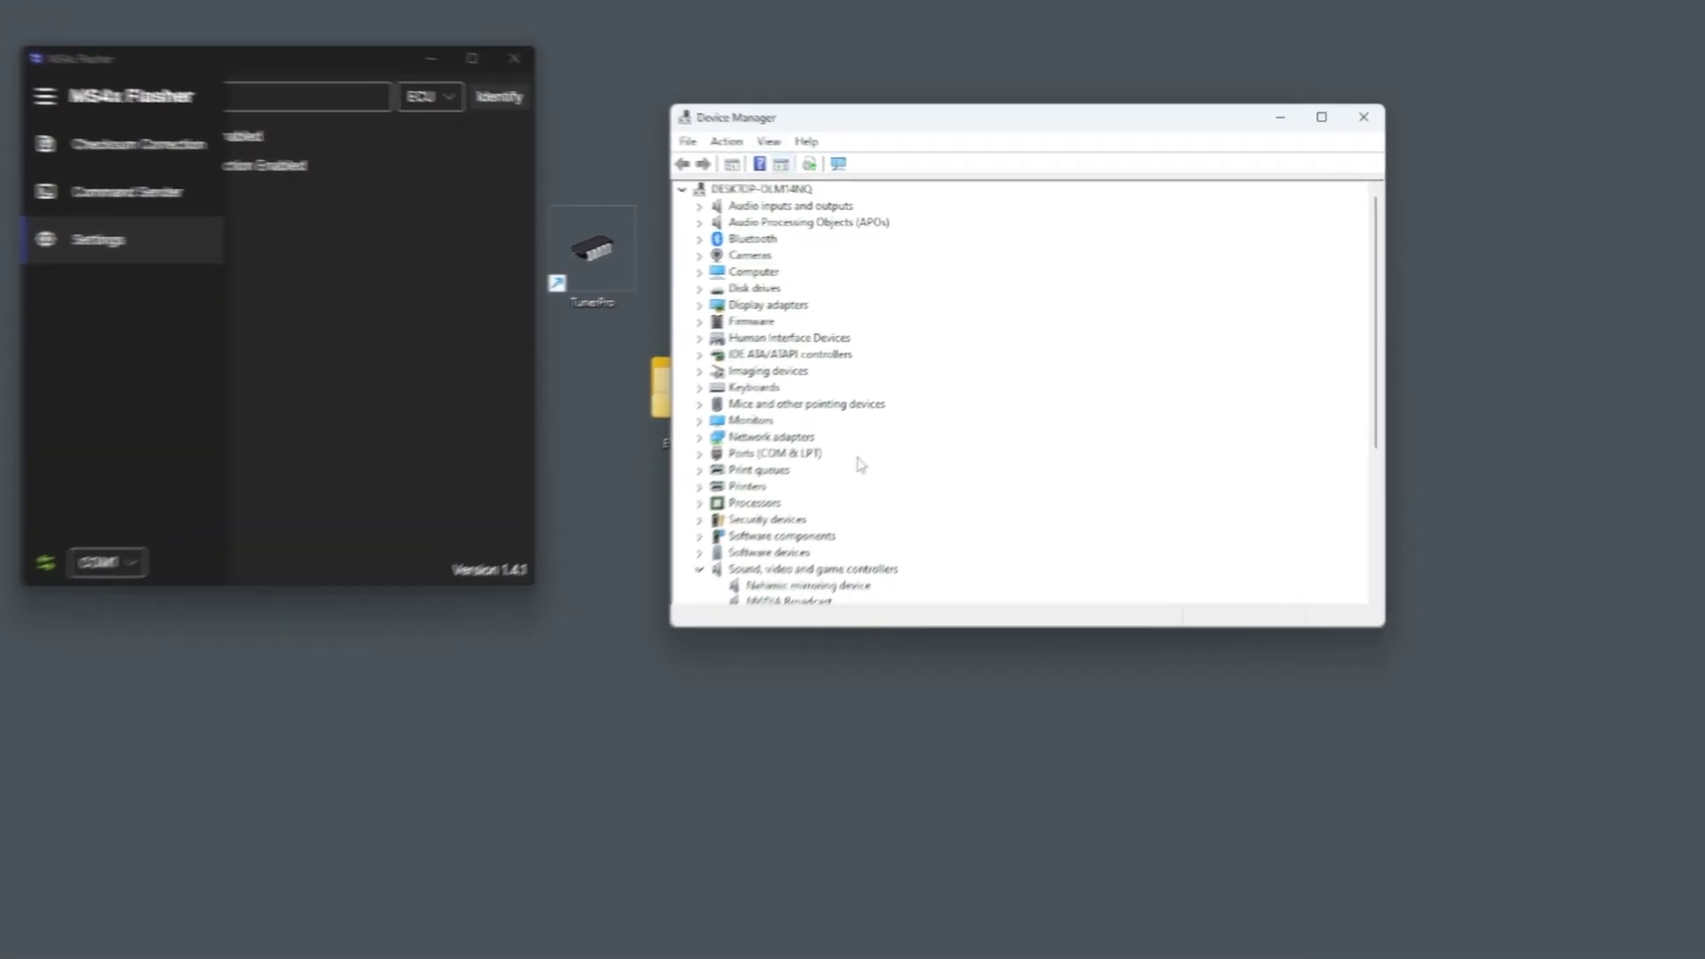
In Device Manager, expand Ports (COM & LPT) and open the properties of the USB Serial Port.
{"action": "scroll", "coordinate": [897, 436], "scroll_direction": "down", "scroll_amount": 2}
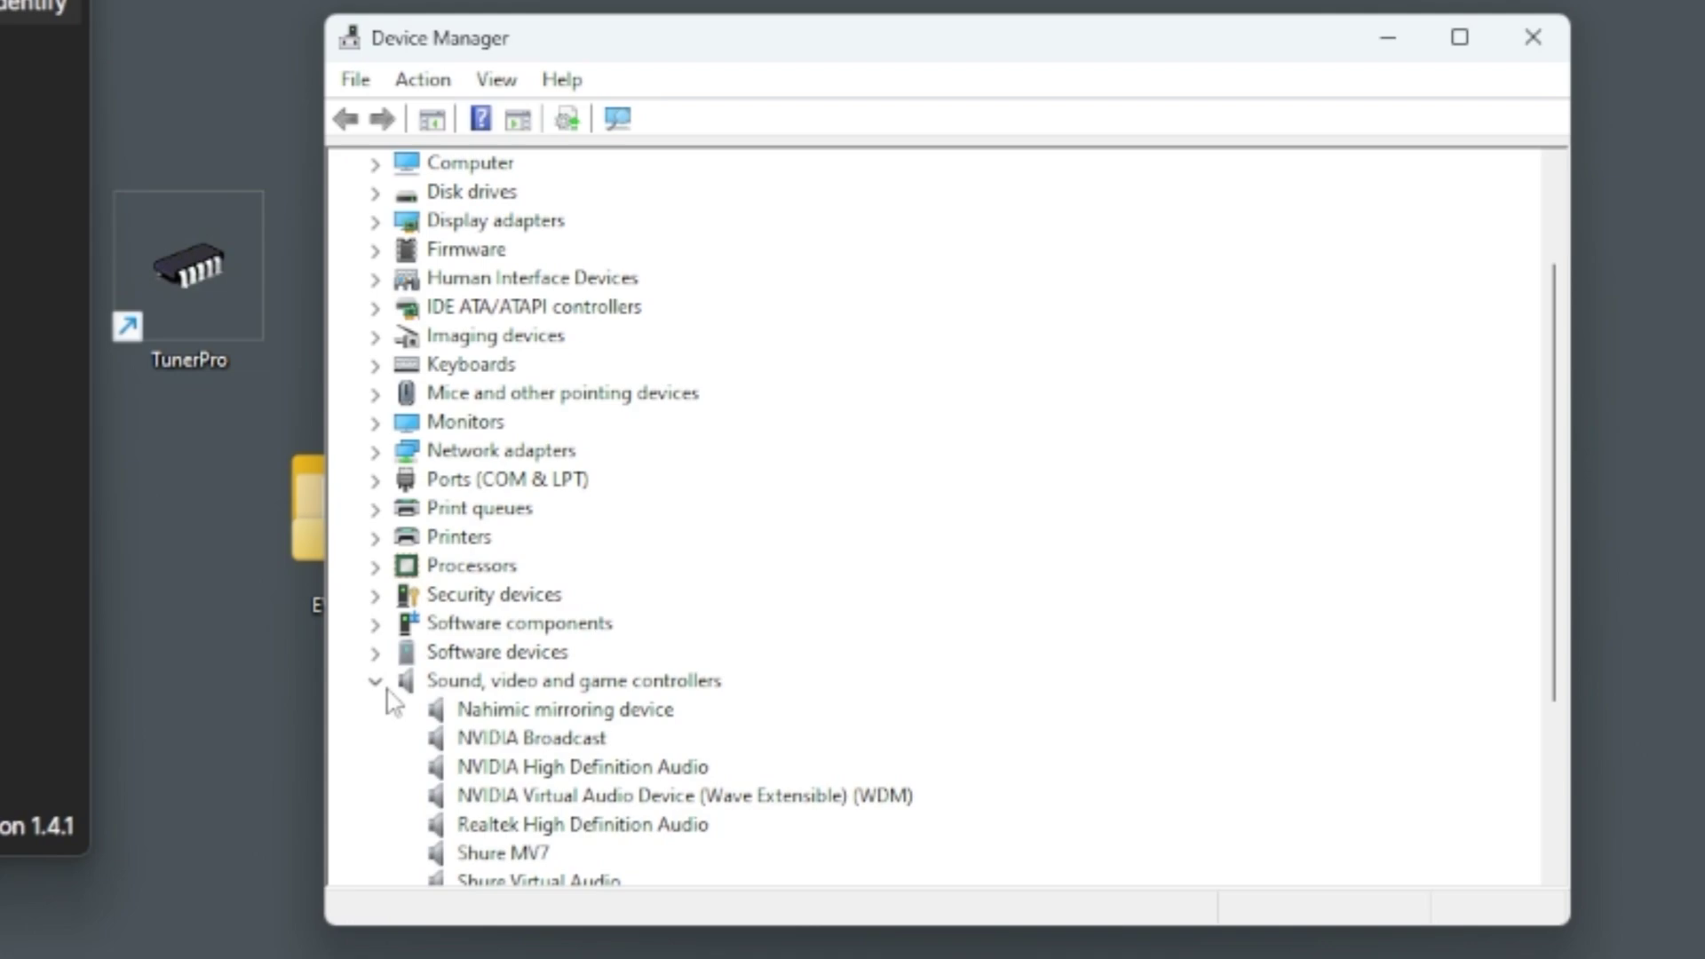
{"action": "left_click", "coordinate": [573, 562]}
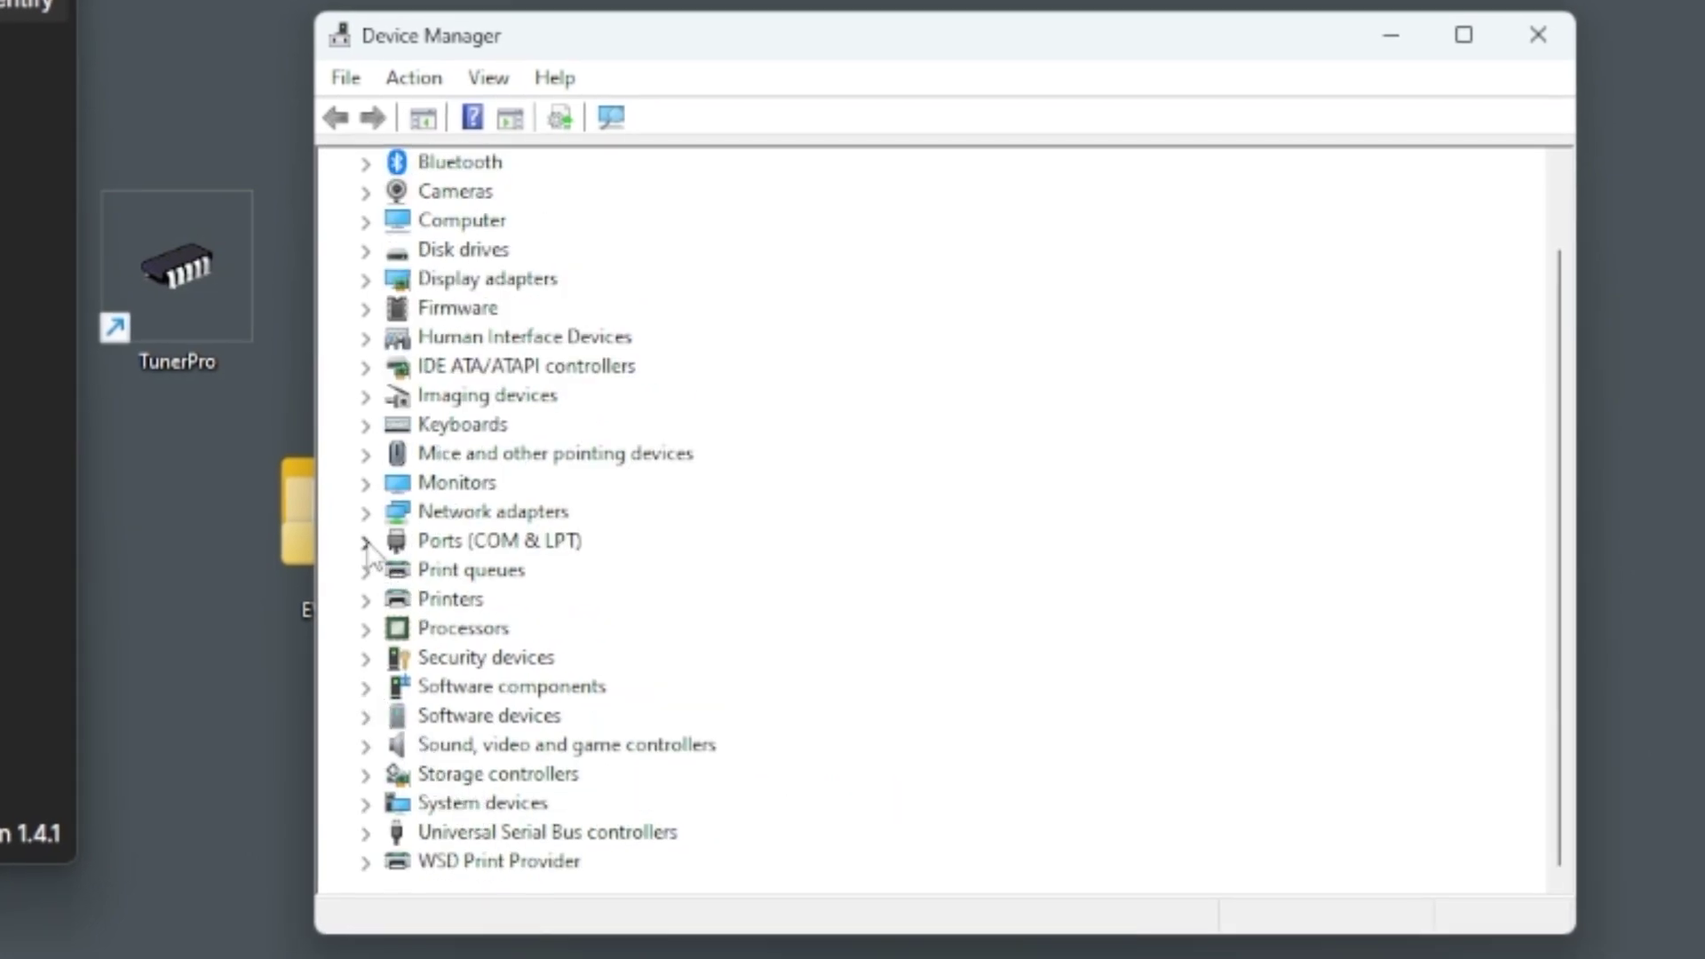
{"action": "left_click", "coordinate": [515, 543]}
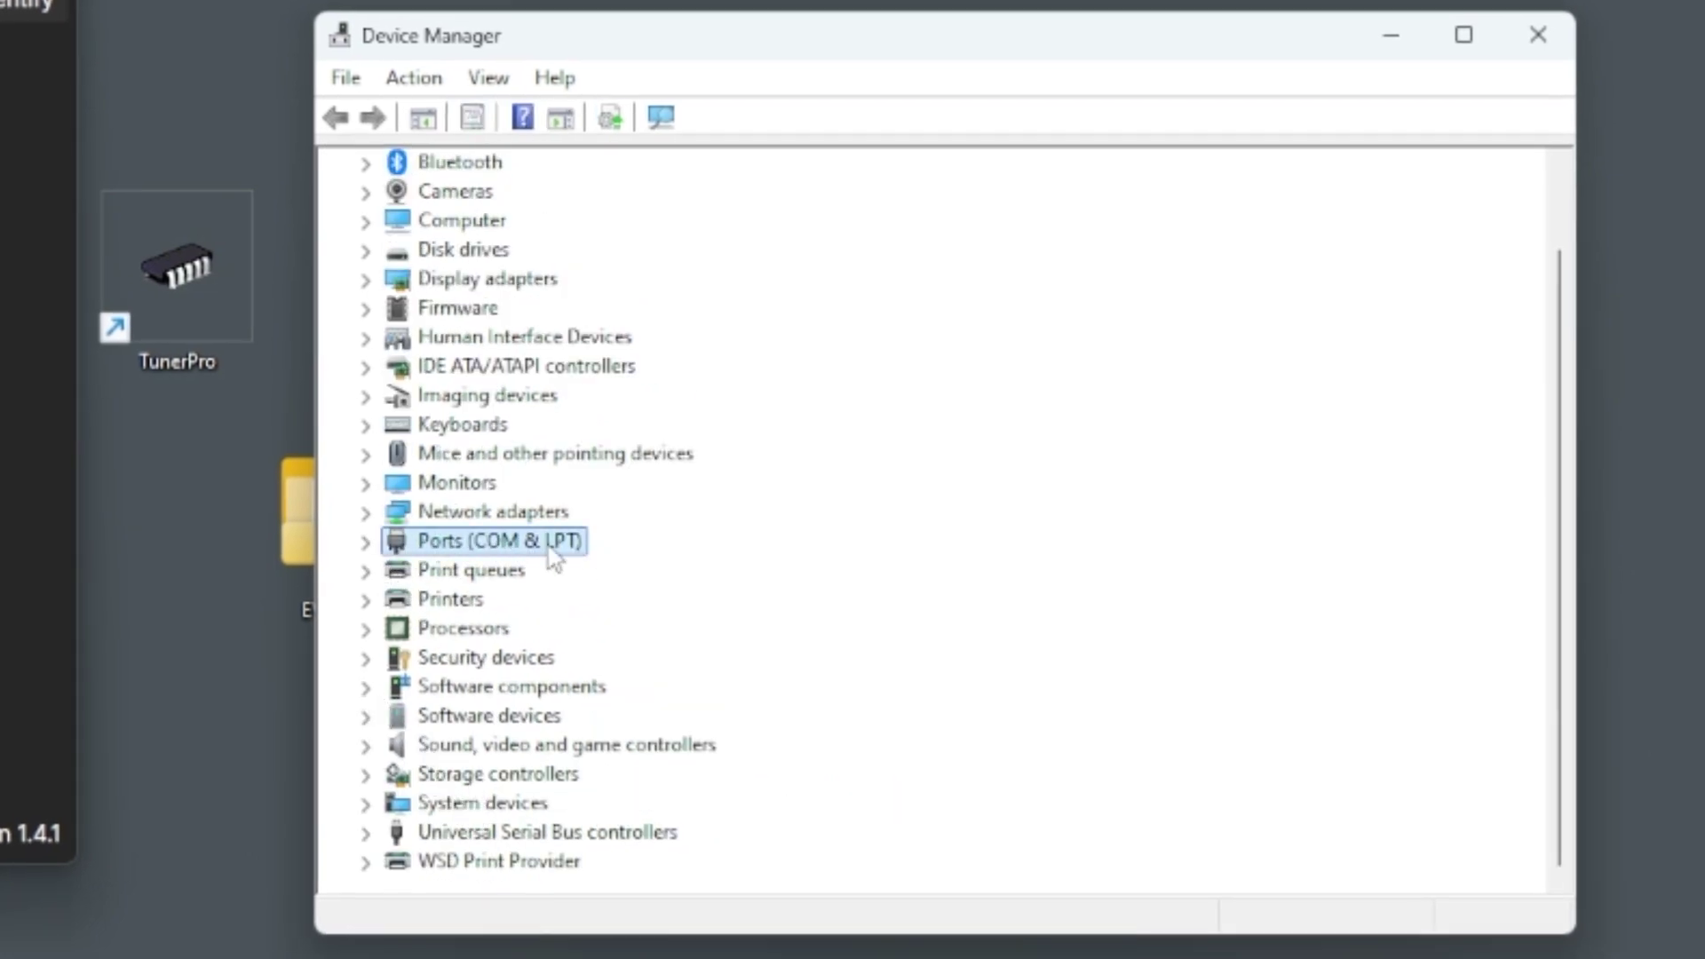
{"action": "left_click", "coordinate": [367, 543]}
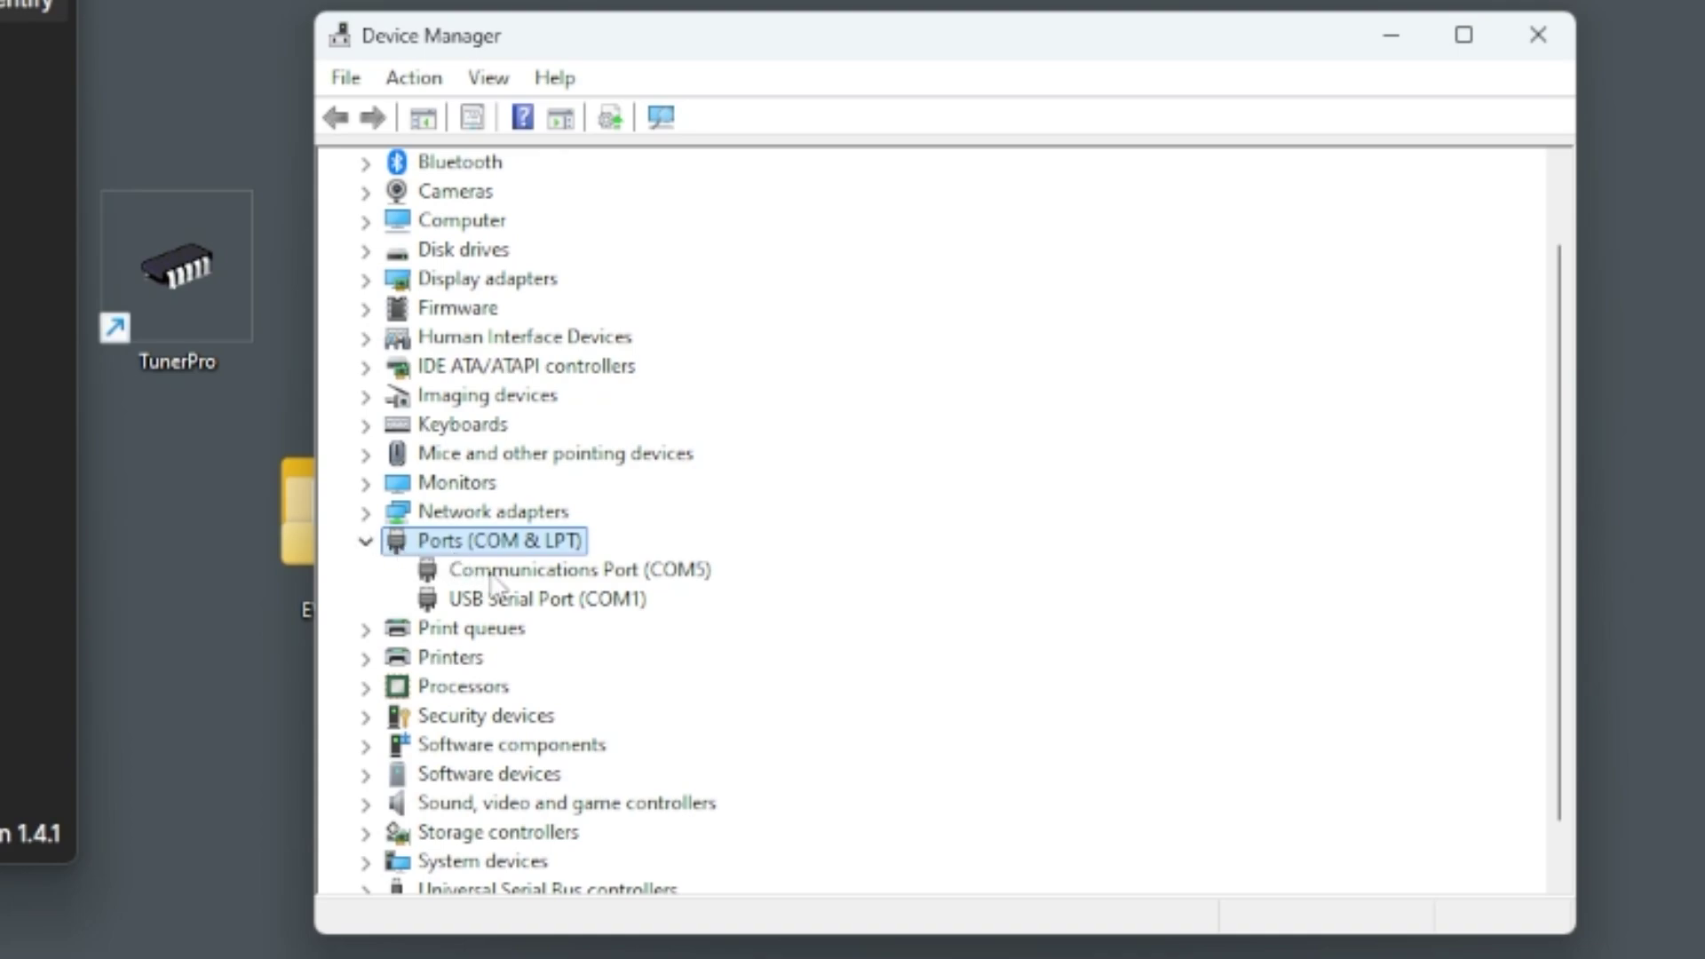
{"action": "left_click", "coordinate": [529, 604]}
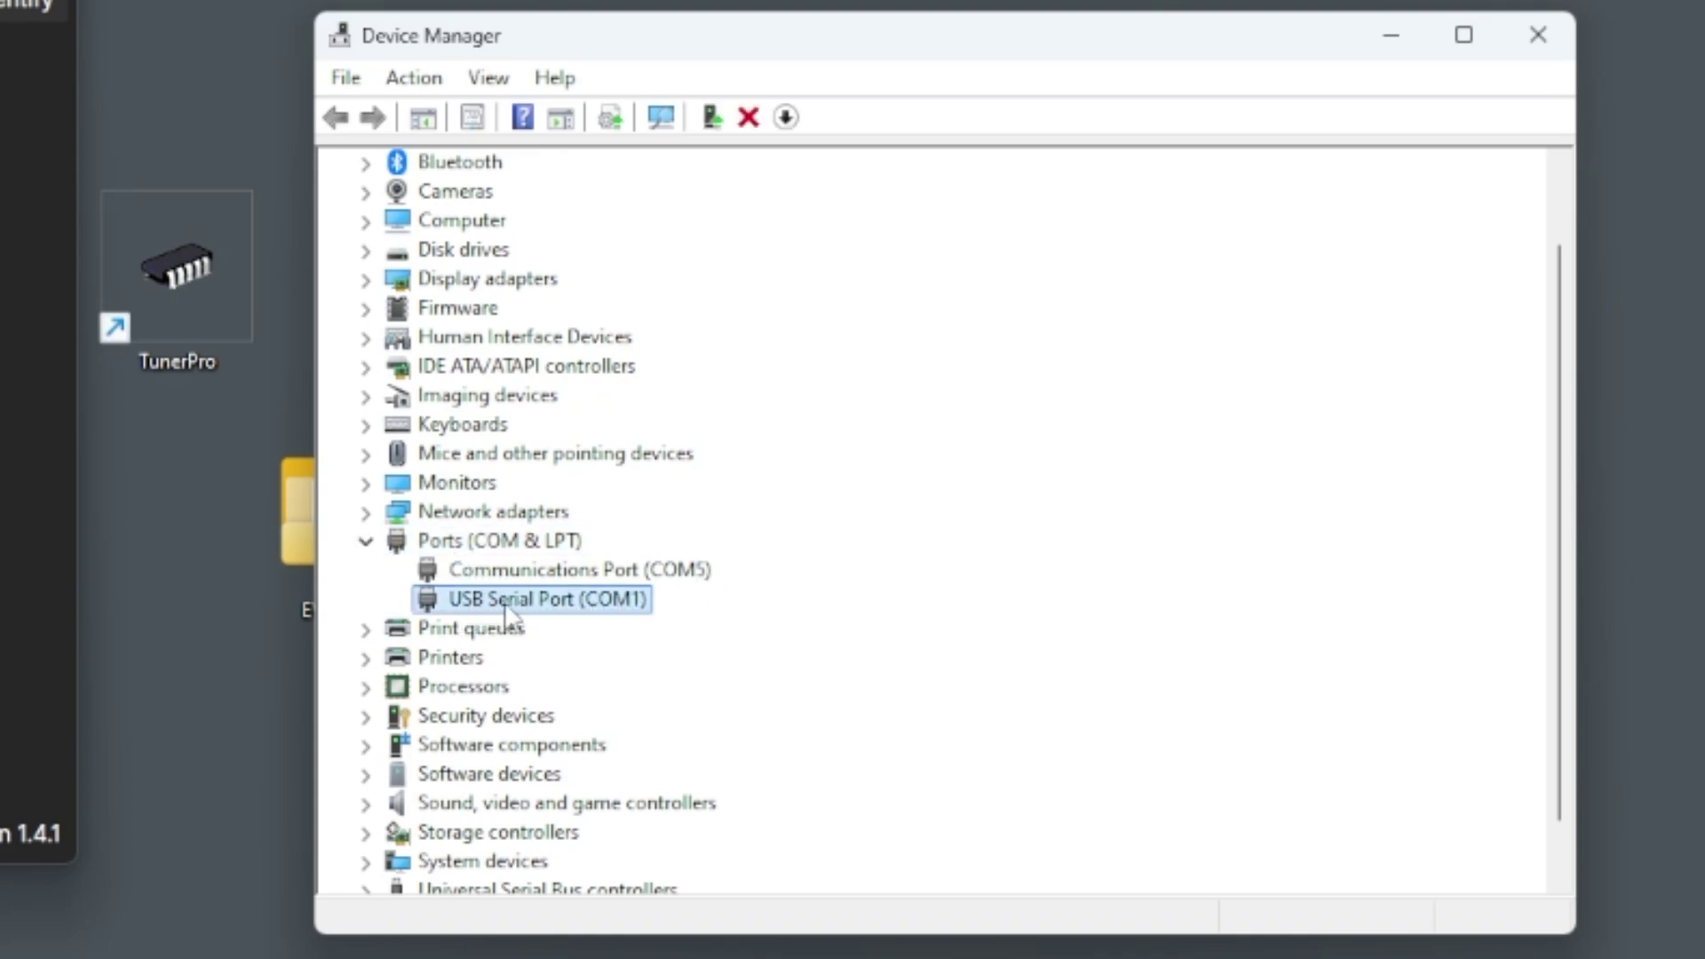
{"action": "double_click", "coordinate": [549, 611]}
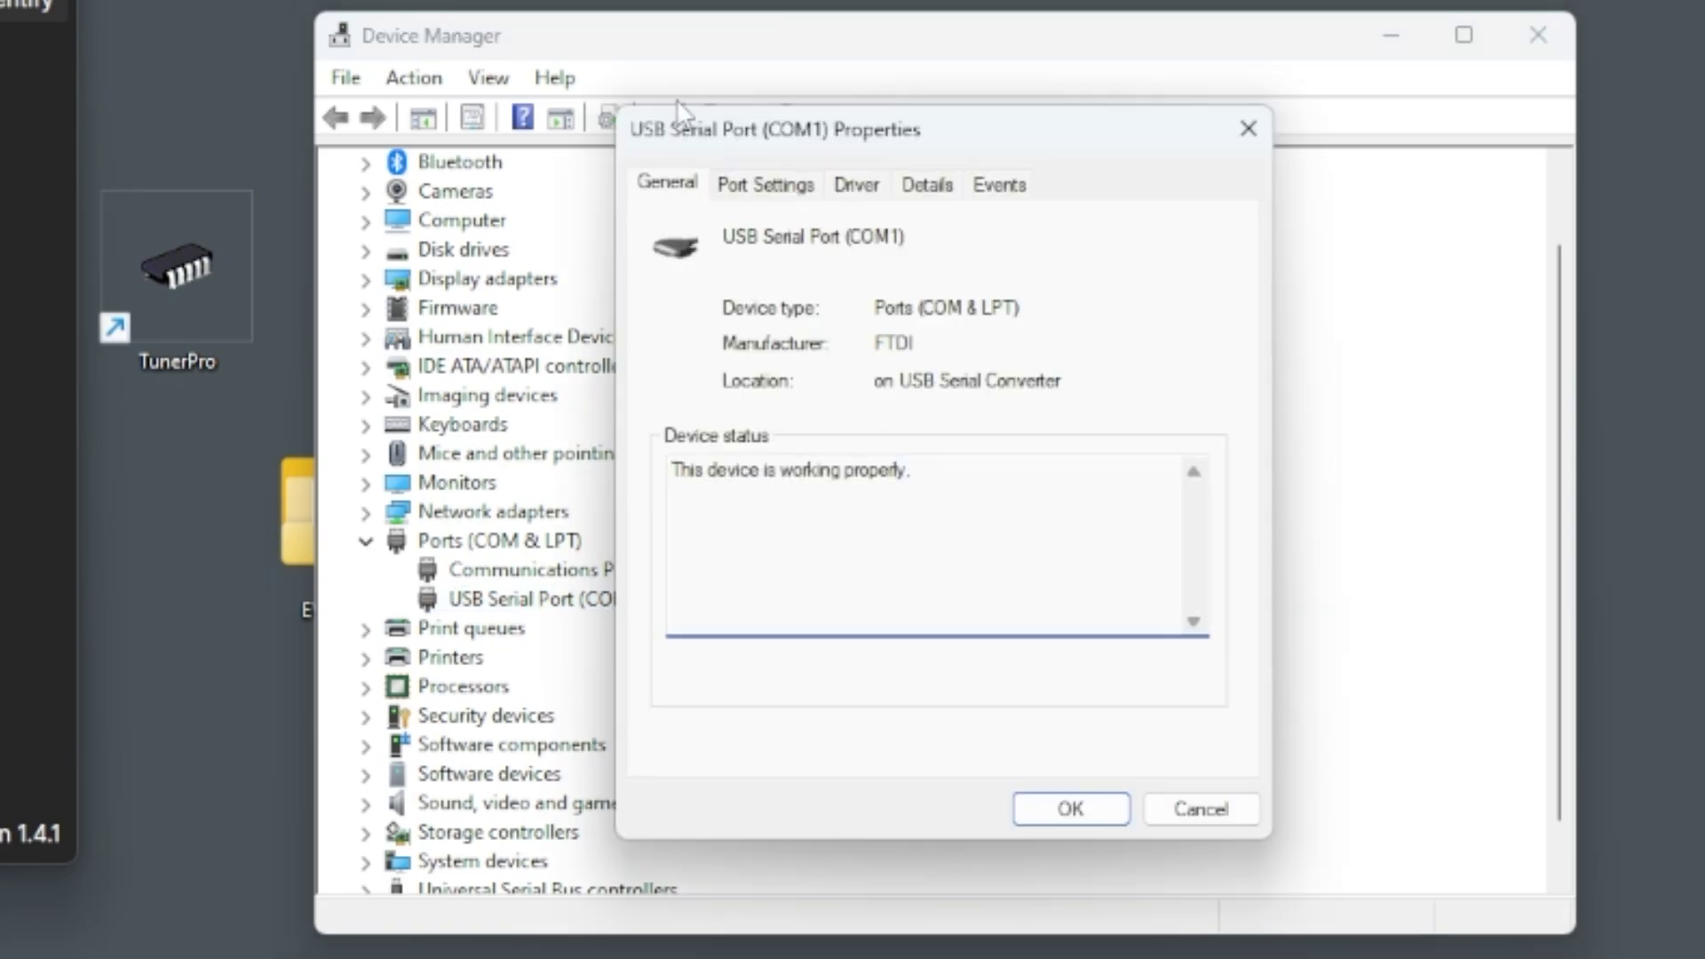
In the USB Serial Port's advanced port settings, select COM1 as the port number and check the latency timer.
{"action": "left_click_drag", "start_coordinate": [719, 132], "coordinate": [368, 111]}
{"action": "left_click", "coordinate": [429, 171]}
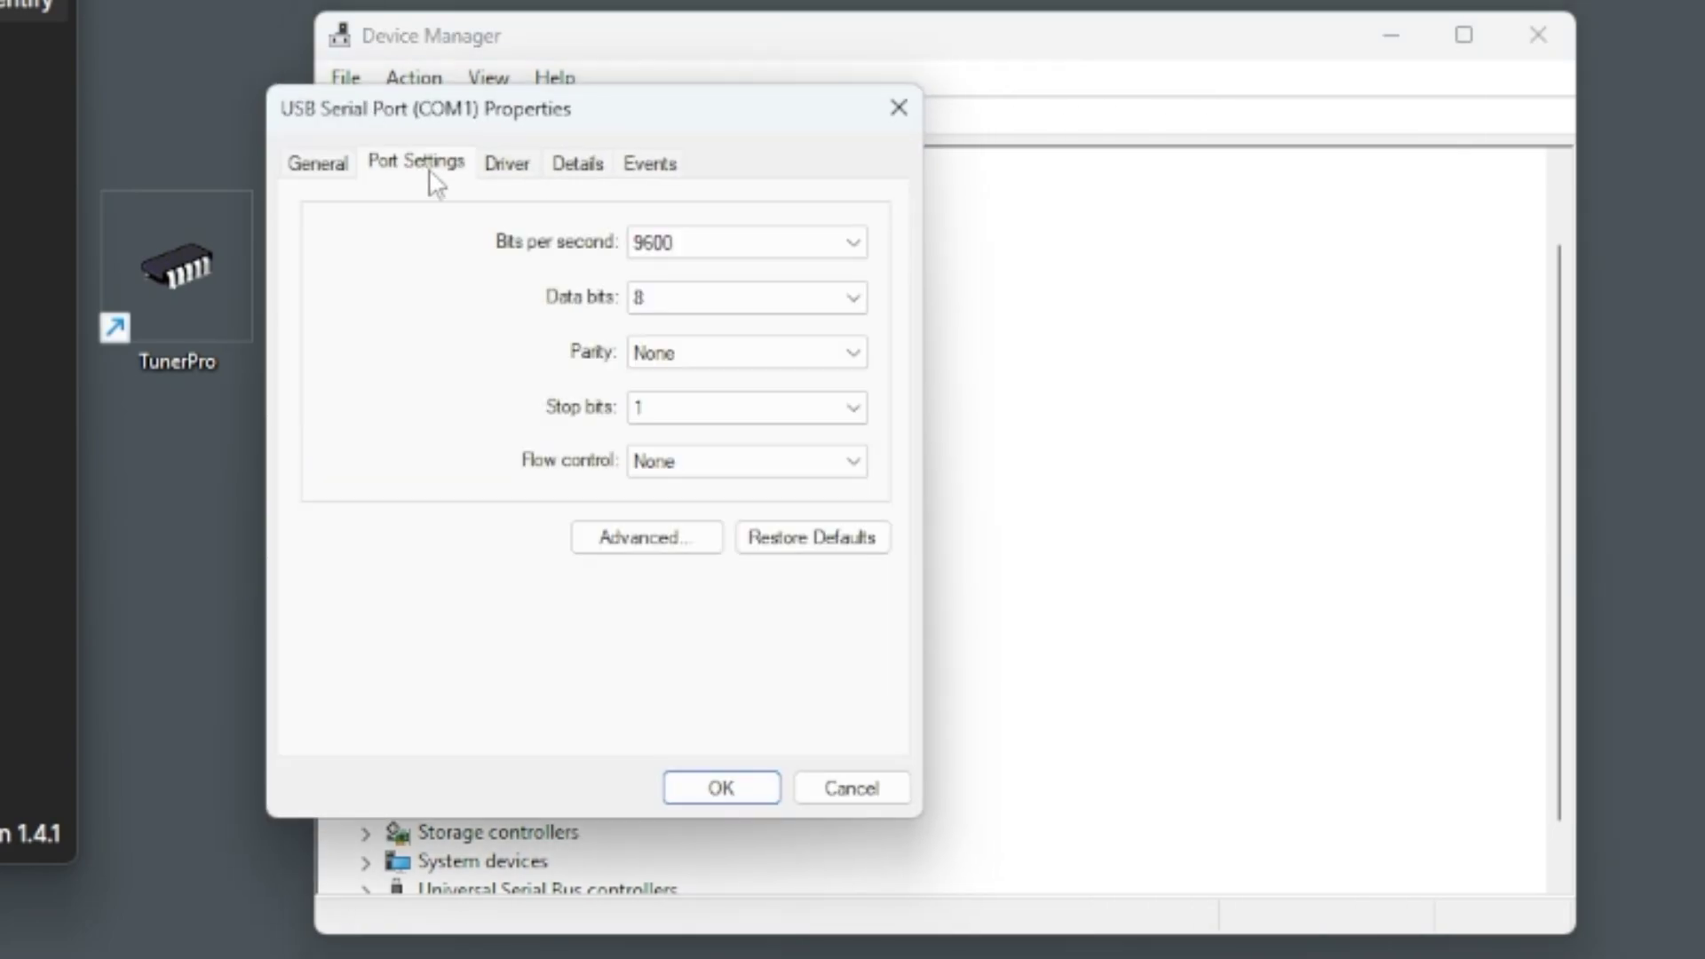
{"action": "left_click", "coordinate": [649, 544]}
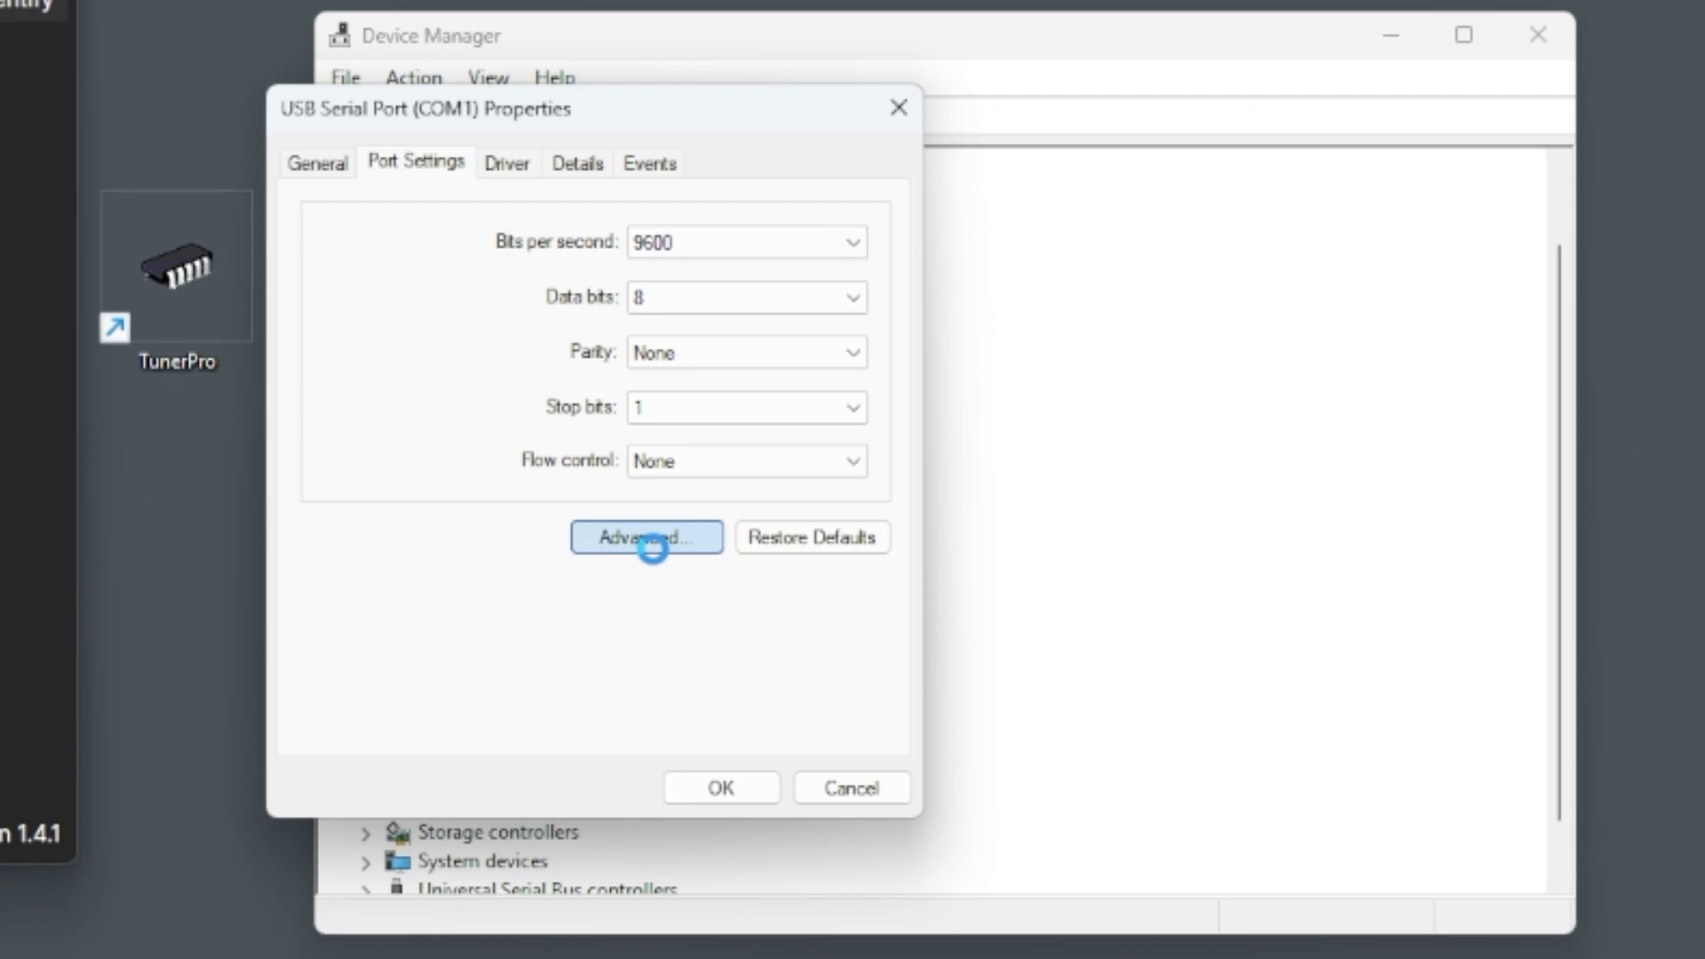
{"action": "left_click", "coordinate": [628, 239]}
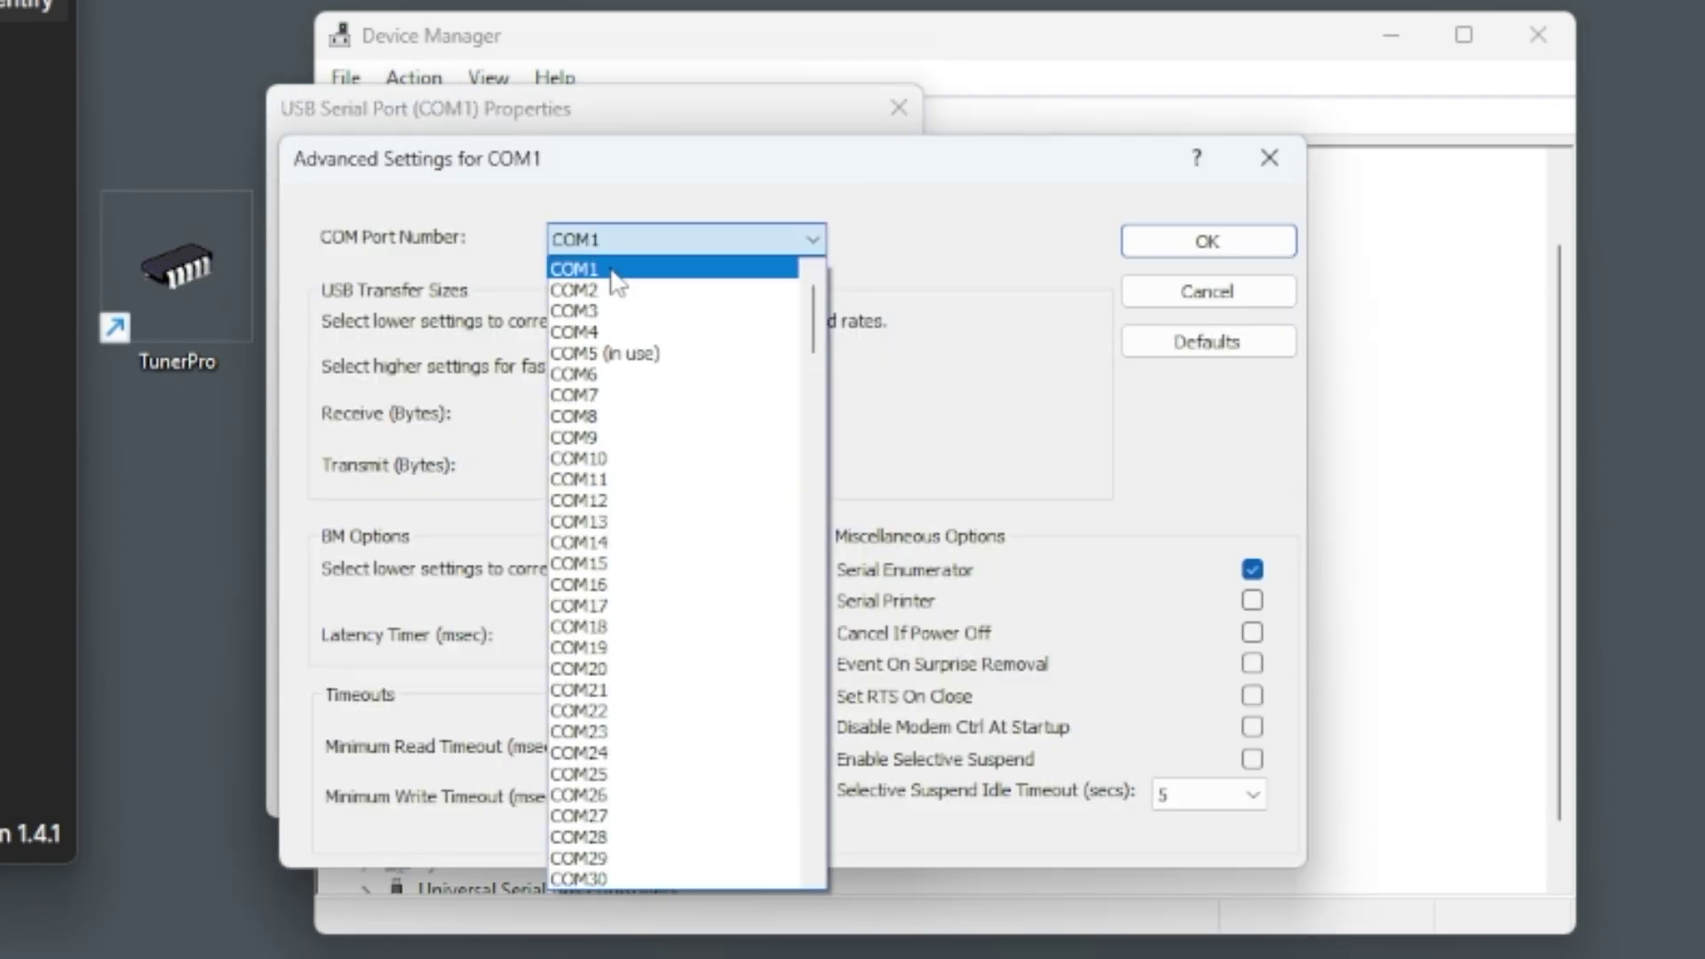
{"action": "left_click", "coordinate": [618, 282]}
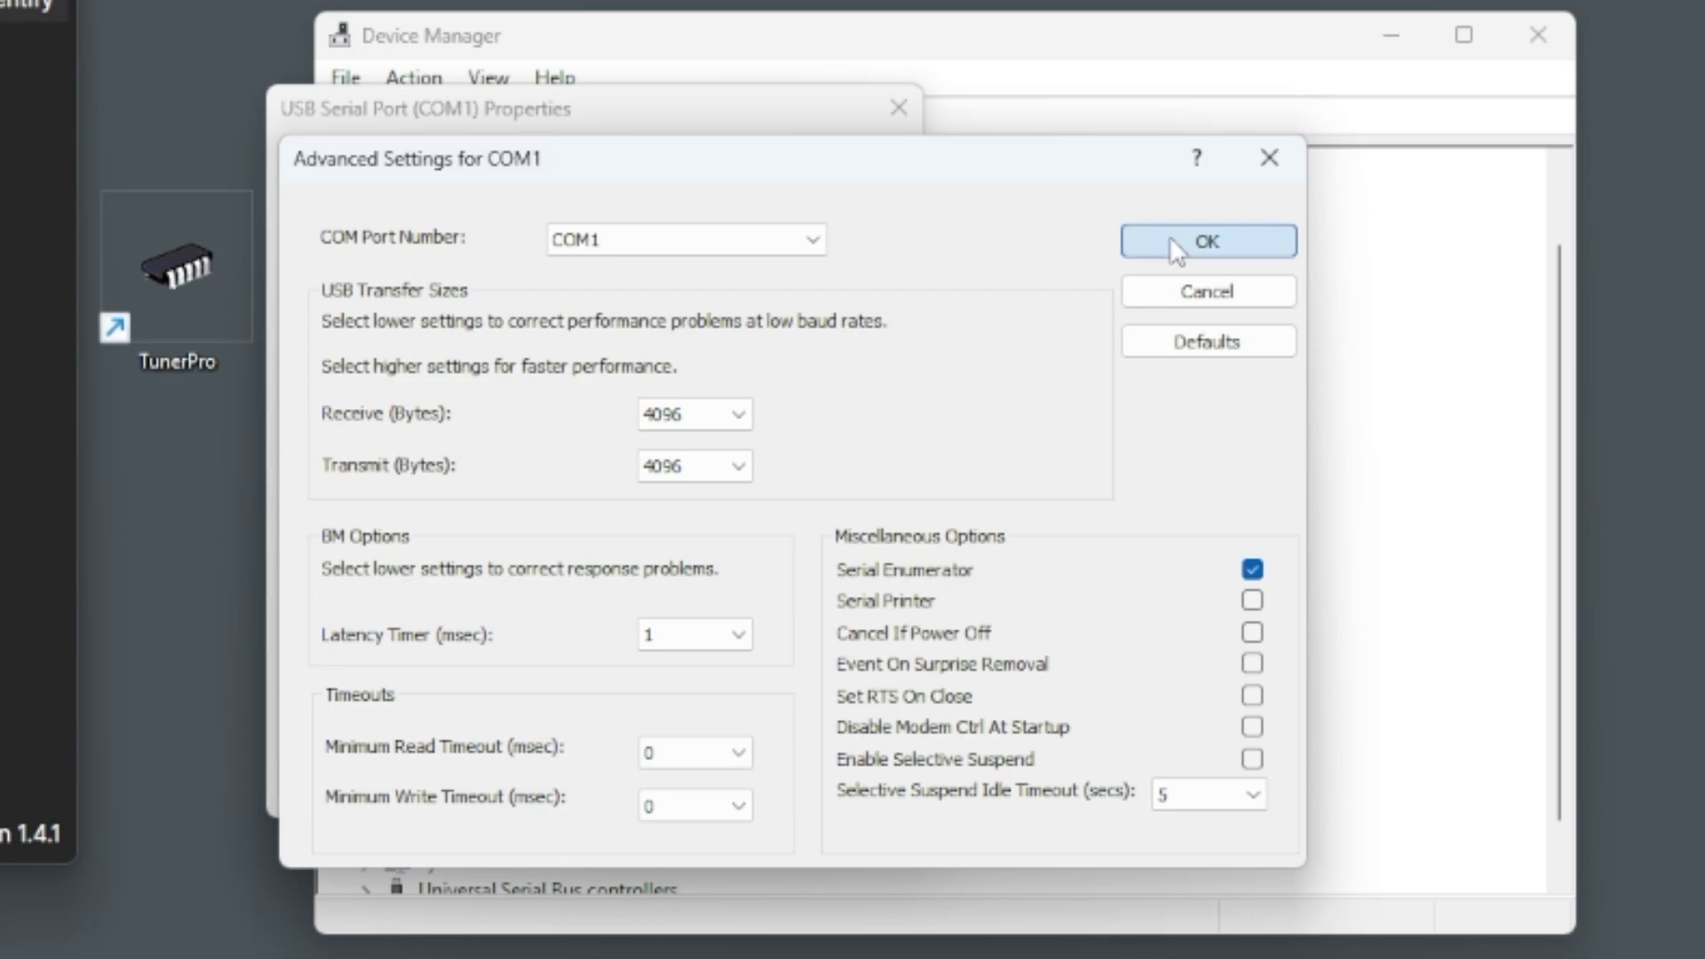
{"action": "left_click", "coordinate": [680, 631]}
{"action": "left_click", "coordinate": [769, 618]}
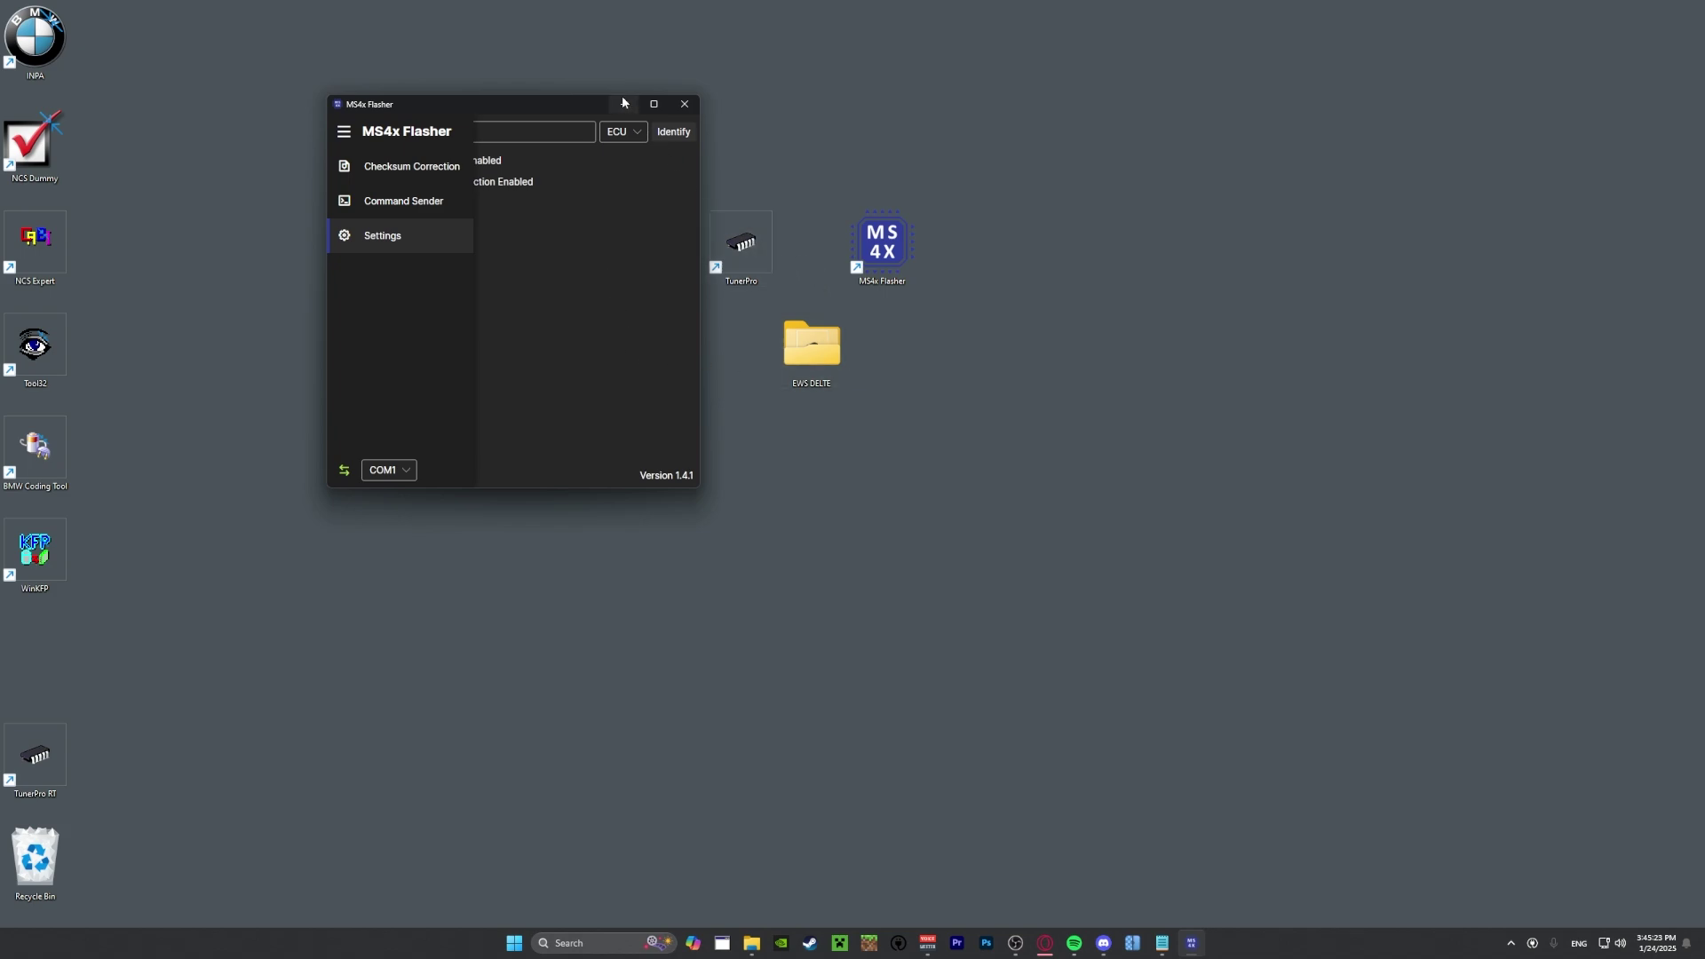
Close MS4x Flasher, open the EWS DELTE folder on the desktop and launch TunerPro beside it.
{"action": "left_click", "coordinate": [685, 106]}
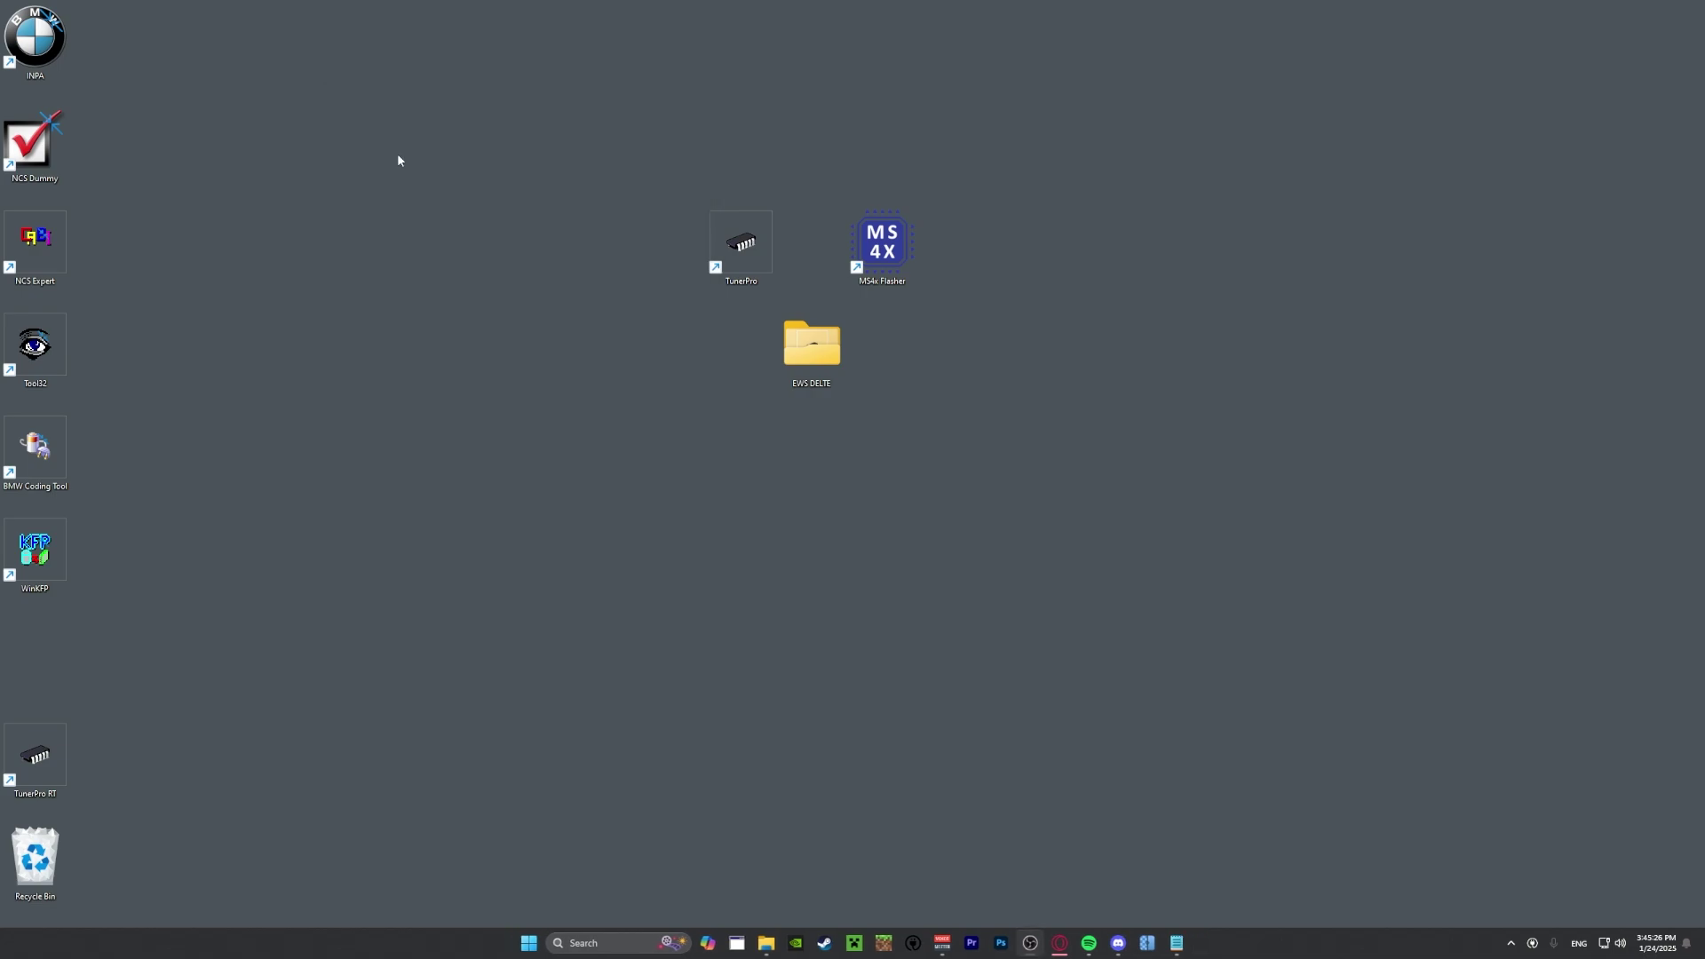
{"action": "double_click", "coordinate": [811, 374]}
{"action": "left_click_drag", "start_coordinate": [711, 208], "coordinate": [381, 152]}
{"action": "double_click", "coordinate": [741, 246]}
{"action": "left_click_drag", "start_coordinate": [636, 137], "coordinate": [861, 64]}
Look over the Siemens_MS43_MS430069_512K archive and the E46 M54B30 US BIN file in the EWS DELTE folder.
{"action": "left_click", "coordinate": [380, 447]}
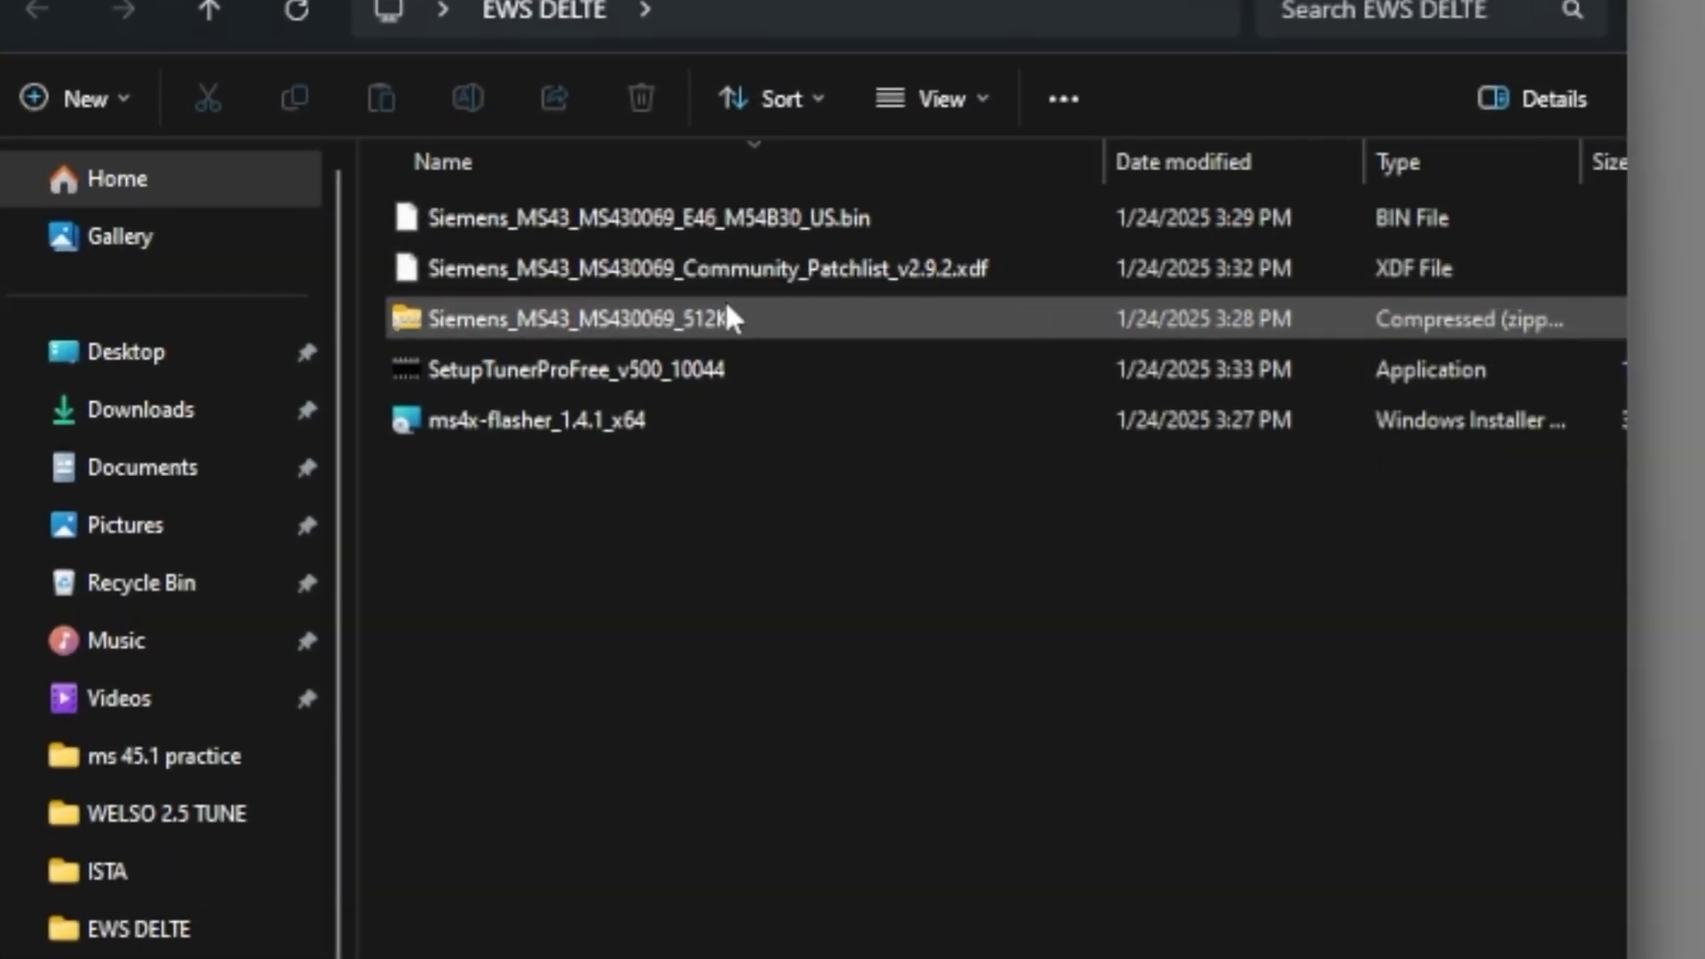
{"action": "left_click", "coordinate": [395, 298]}
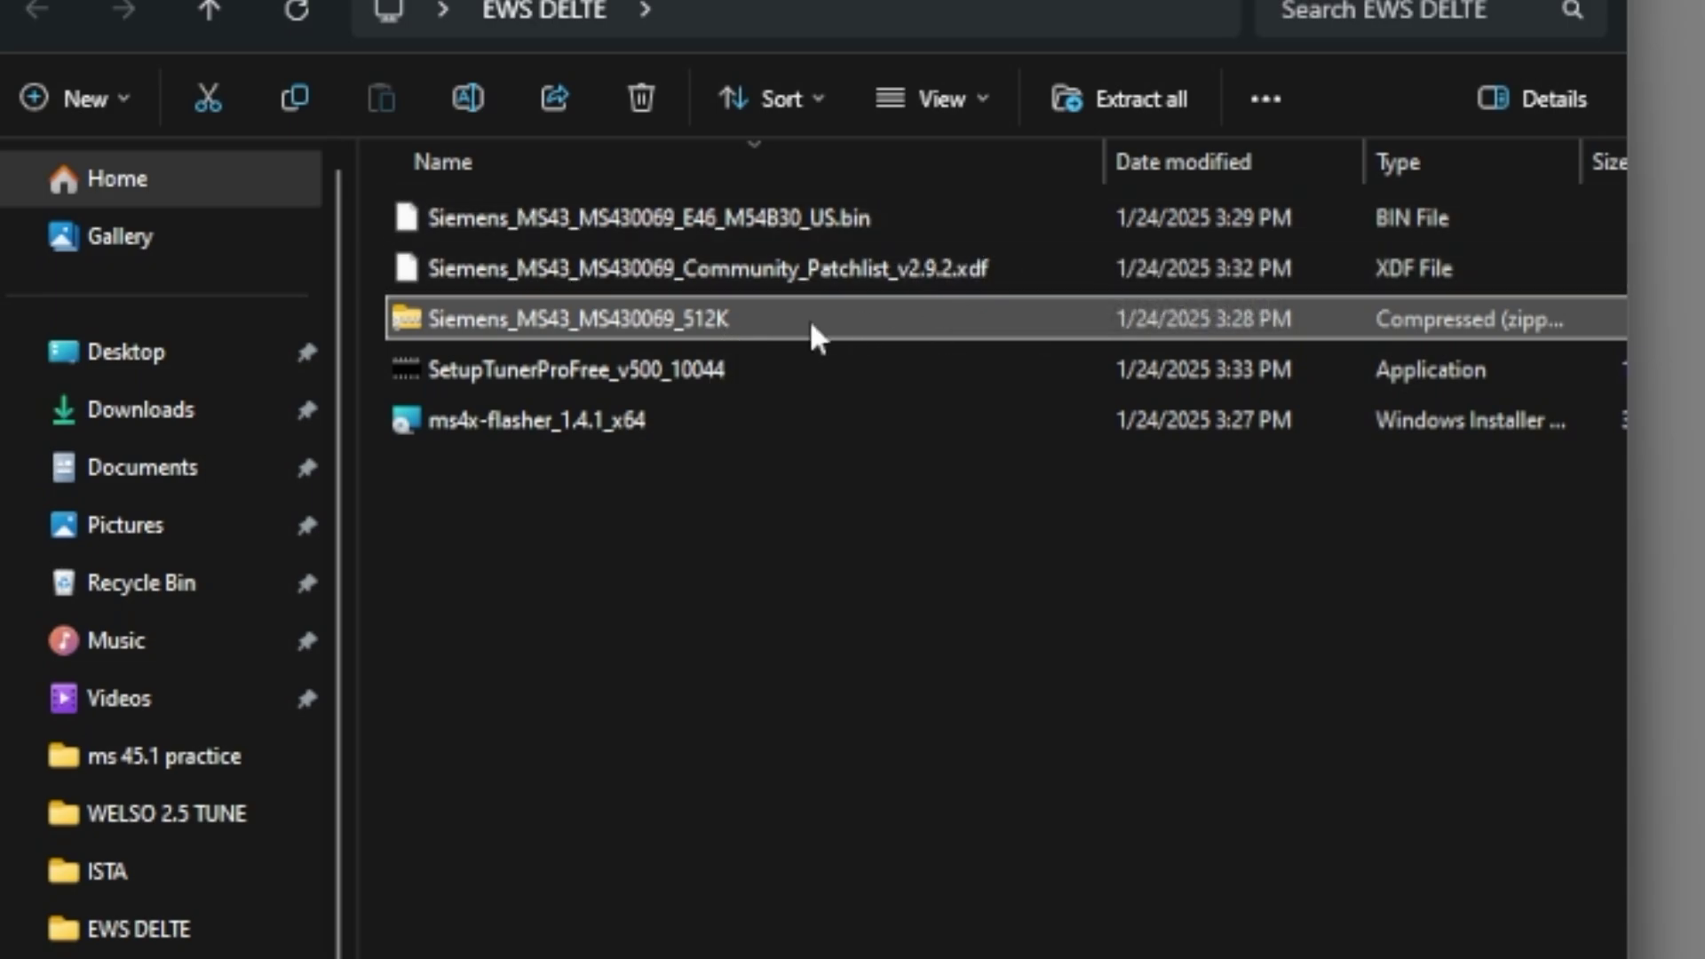
{"action": "right_click", "coordinate": [557, 327]}
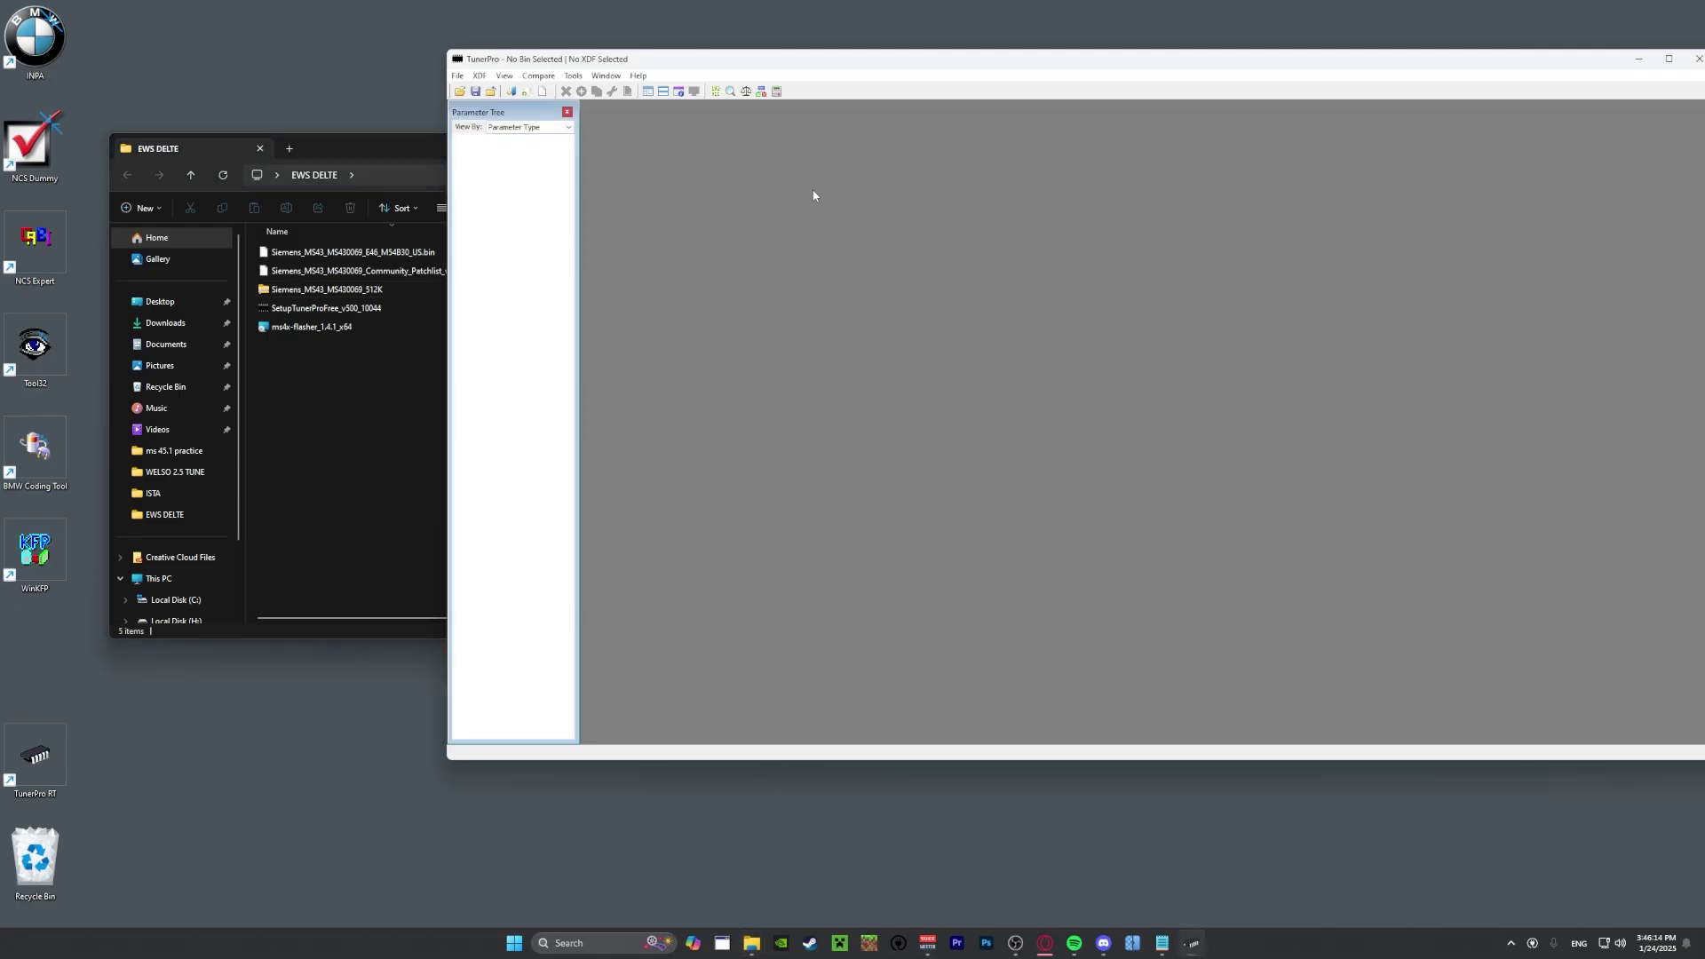
{"action": "left_click", "coordinate": [456, 76]}
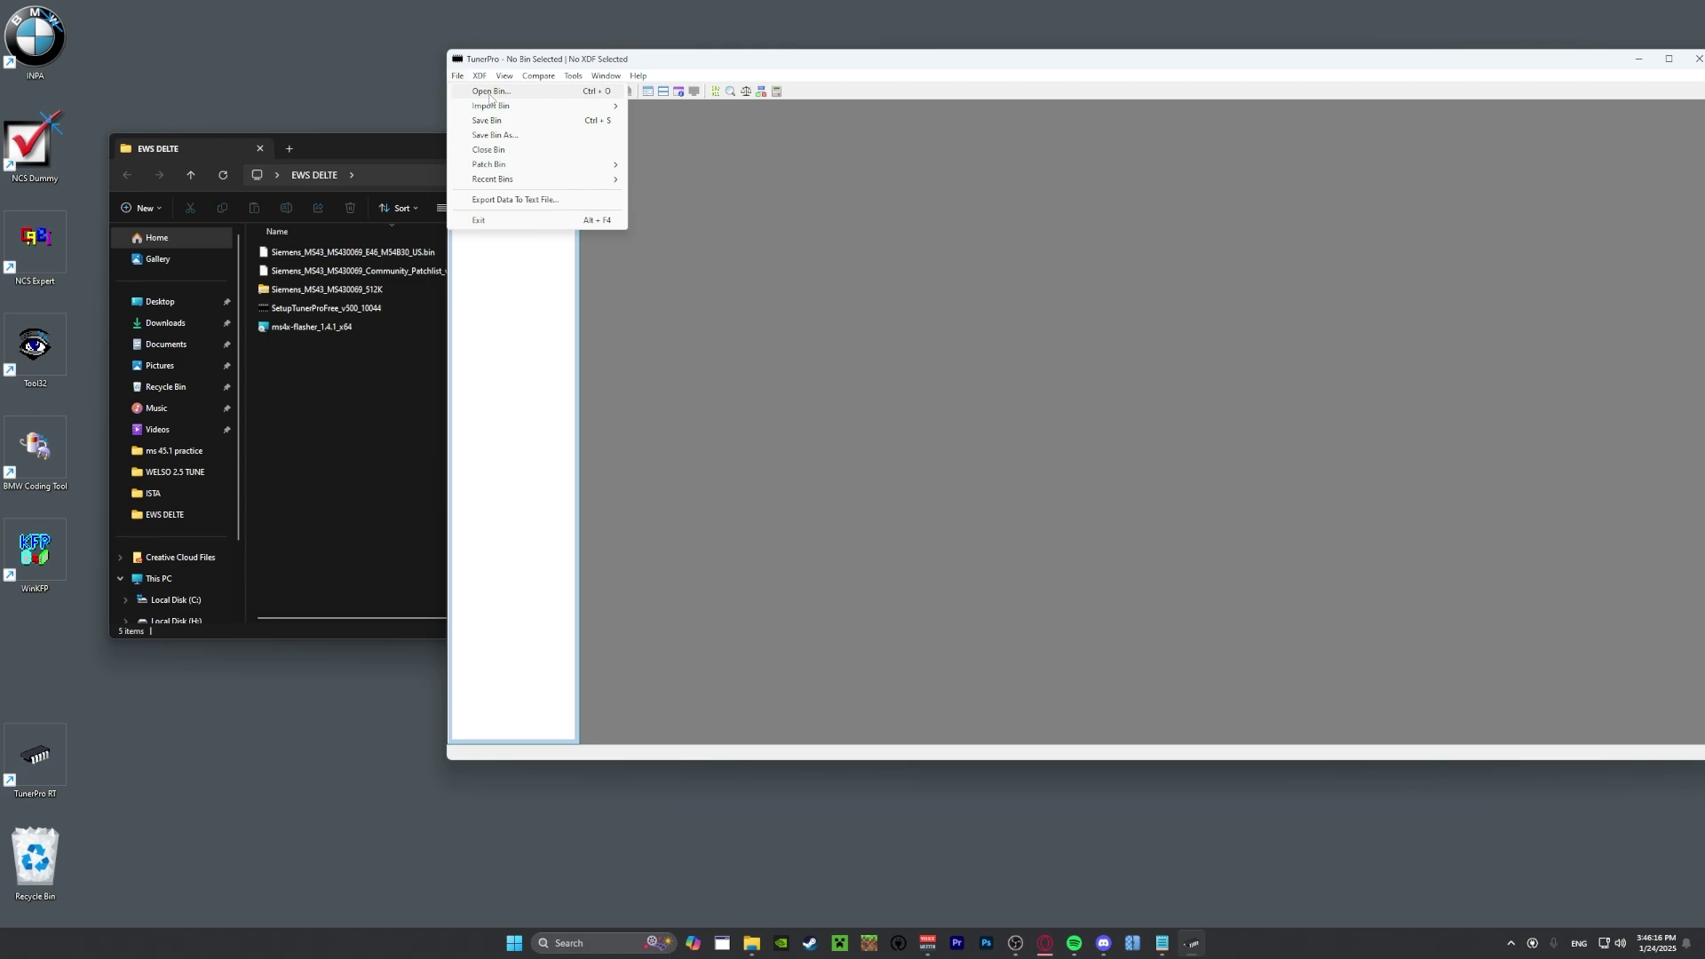
{"action": "left_click", "coordinate": [427, 302]}
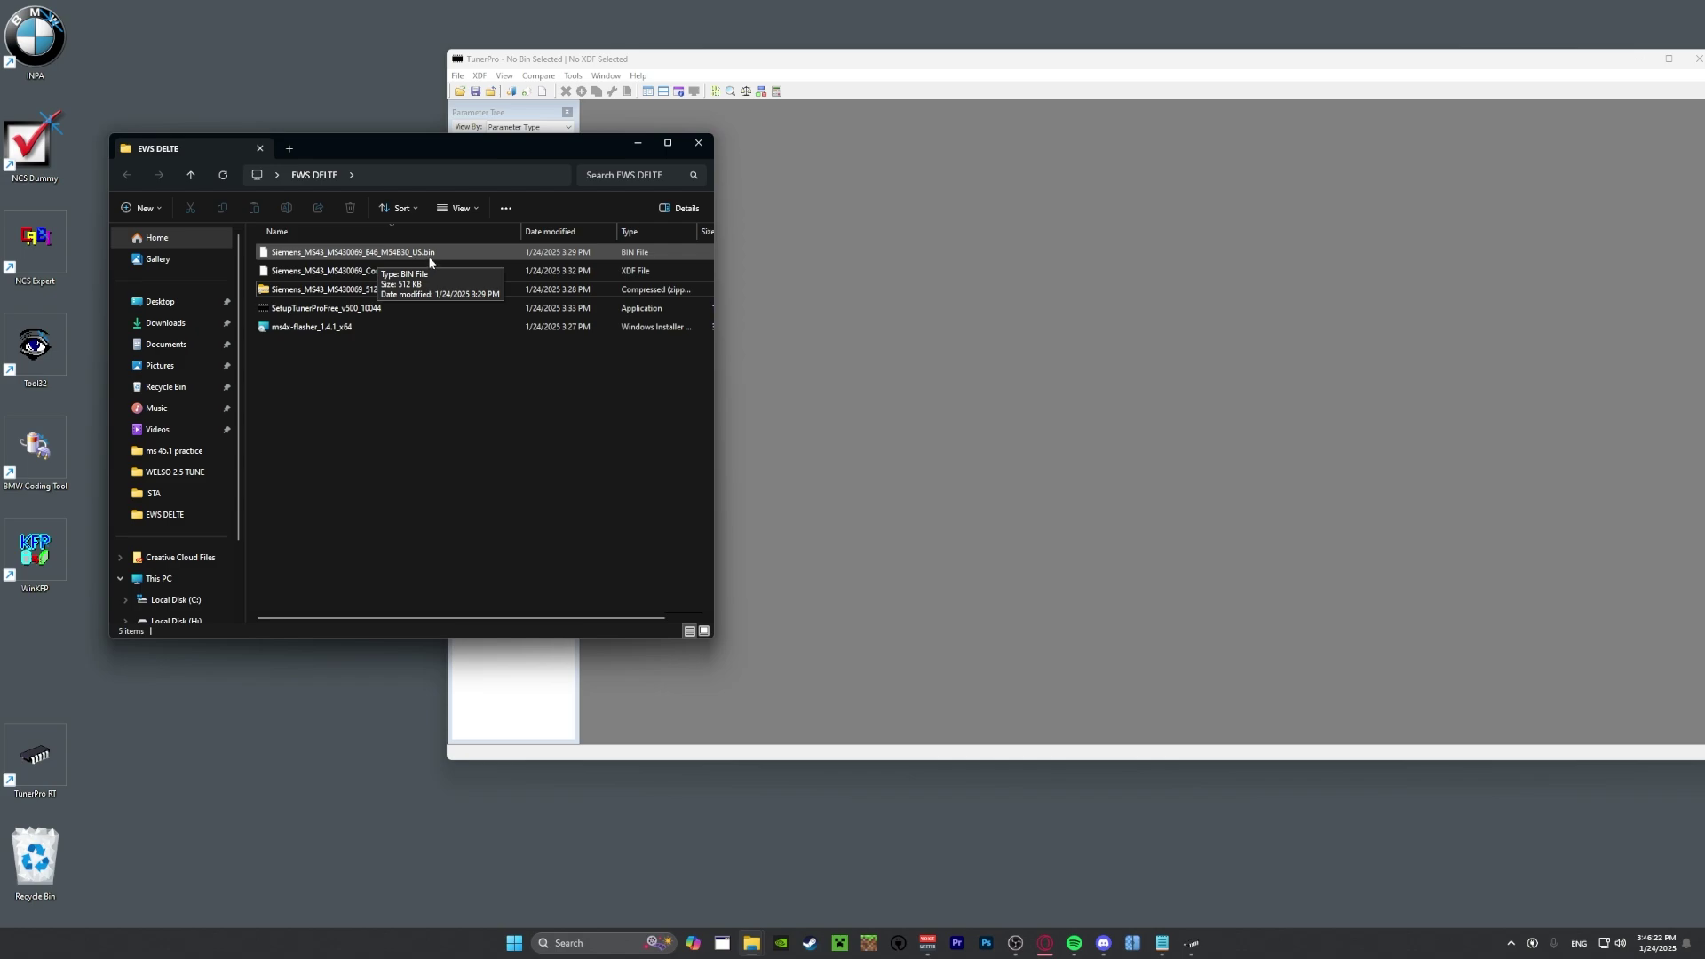
{"action": "left_click", "coordinate": [757, 217]}
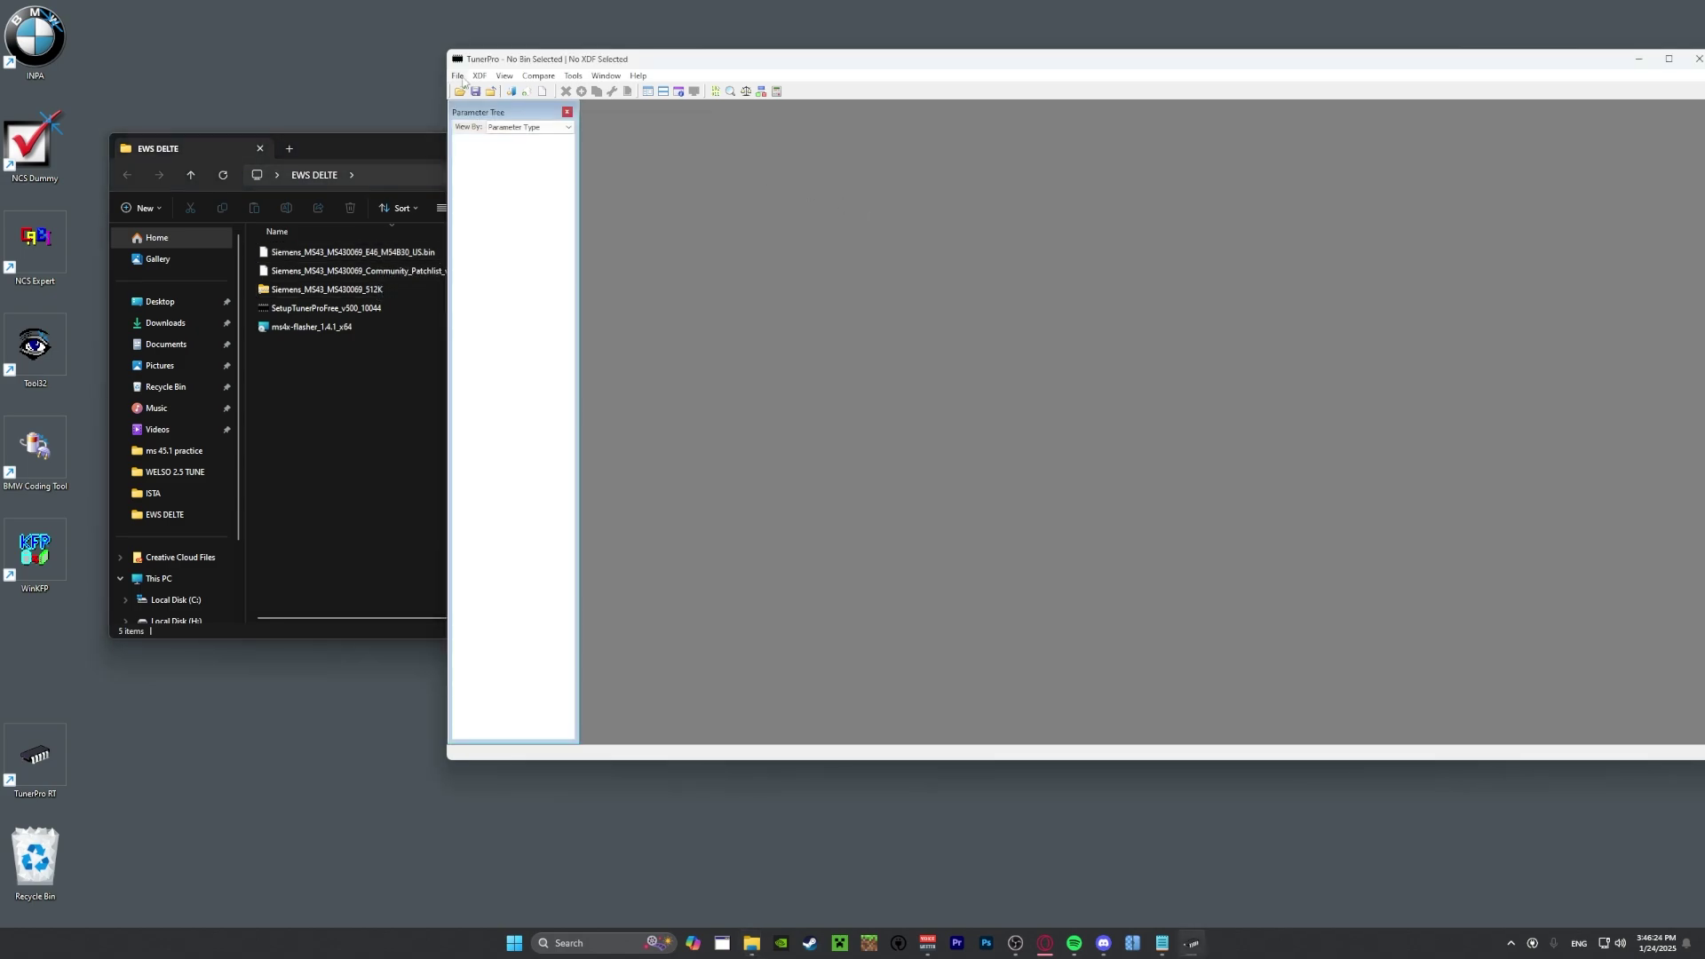
Open Siemens_MS43_MS430069_E46_M54B30_US.bin from the EWS DELTE folder in TunerPro.
{"action": "left_click", "coordinate": [457, 76]}
{"action": "left_click", "coordinate": [484, 93]}
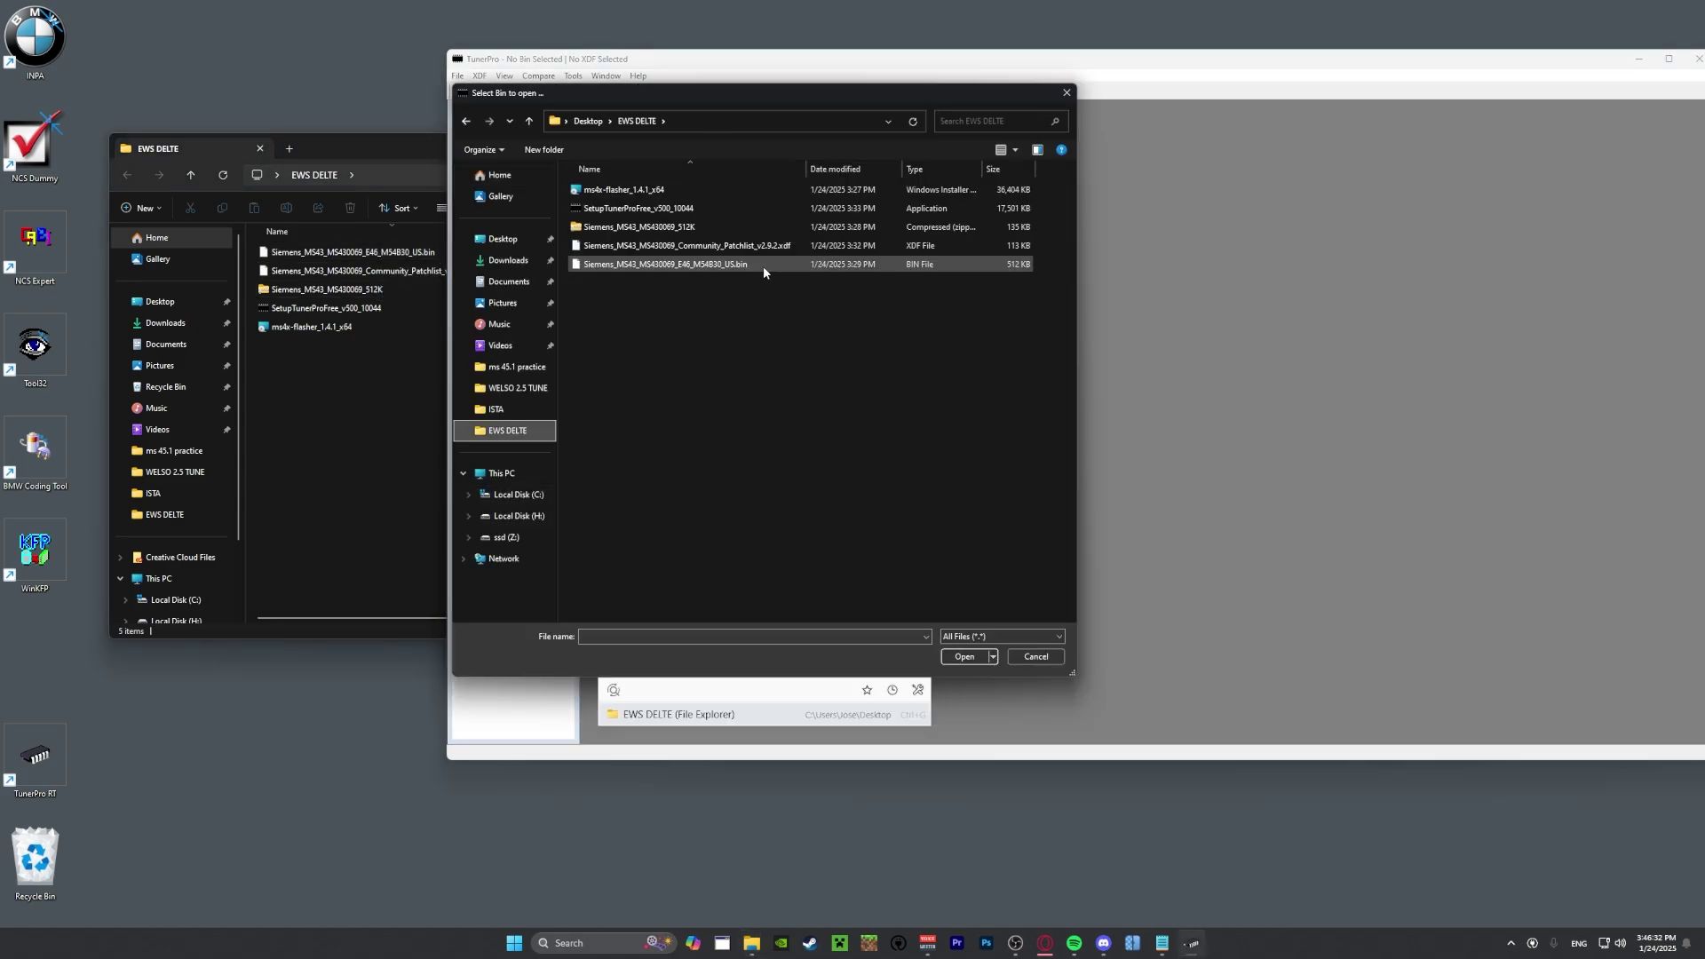
{"action": "left_click", "coordinate": [764, 264]}
{"action": "double_click", "coordinate": [764, 265]}
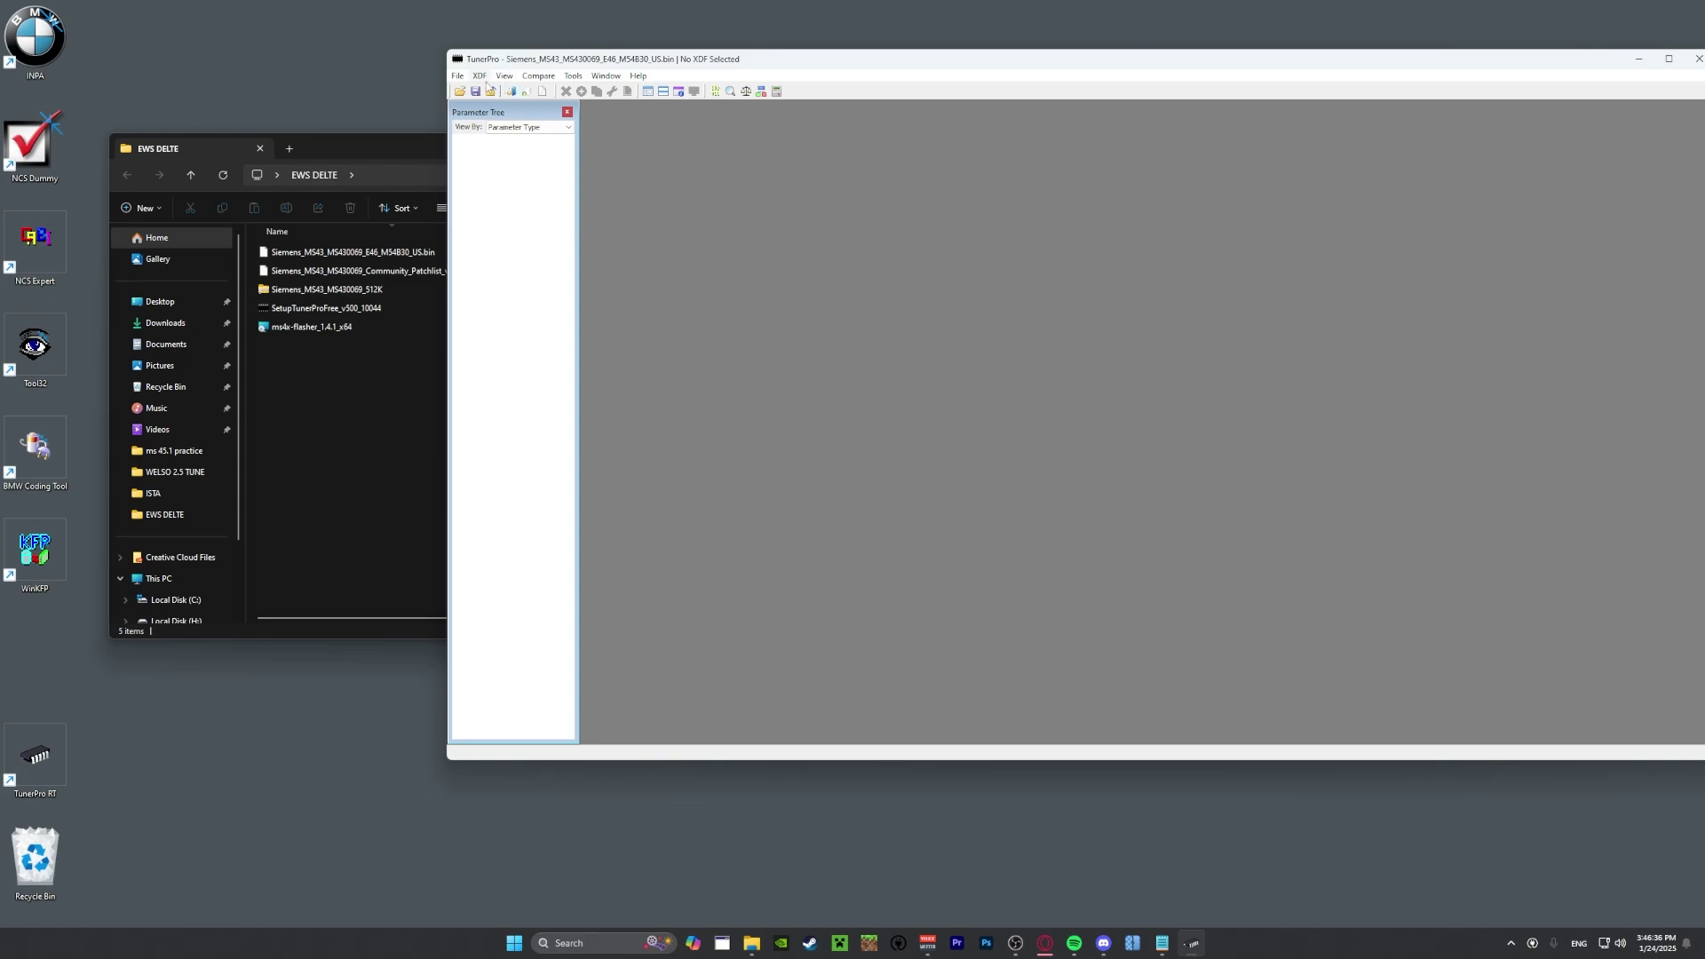
Load the definition file Siemens_MS43_MS430069_Community_Patchlist_v2.9.2.xdf from the EWS DELTE folder into TunerPro.
{"action": "left_click", "coordinate": [365, 389]}
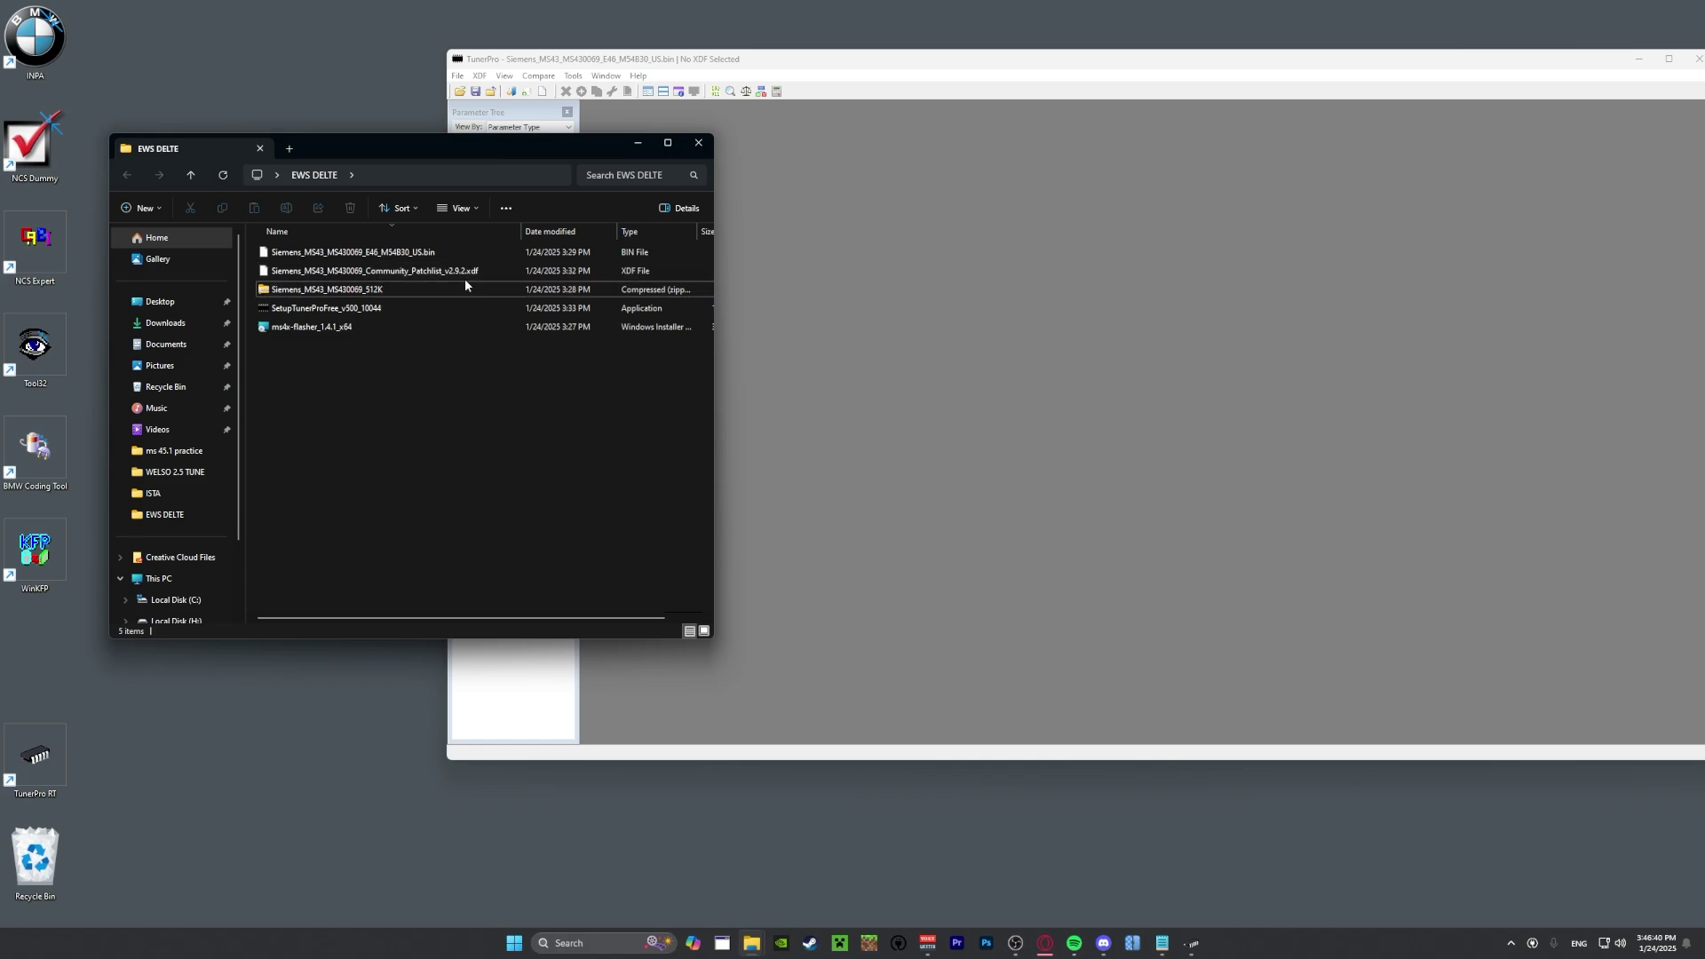
{"action": "left_click", "coordinate": [957, 350]}
{"action": "left_click", "coordinate": [480, 76]}
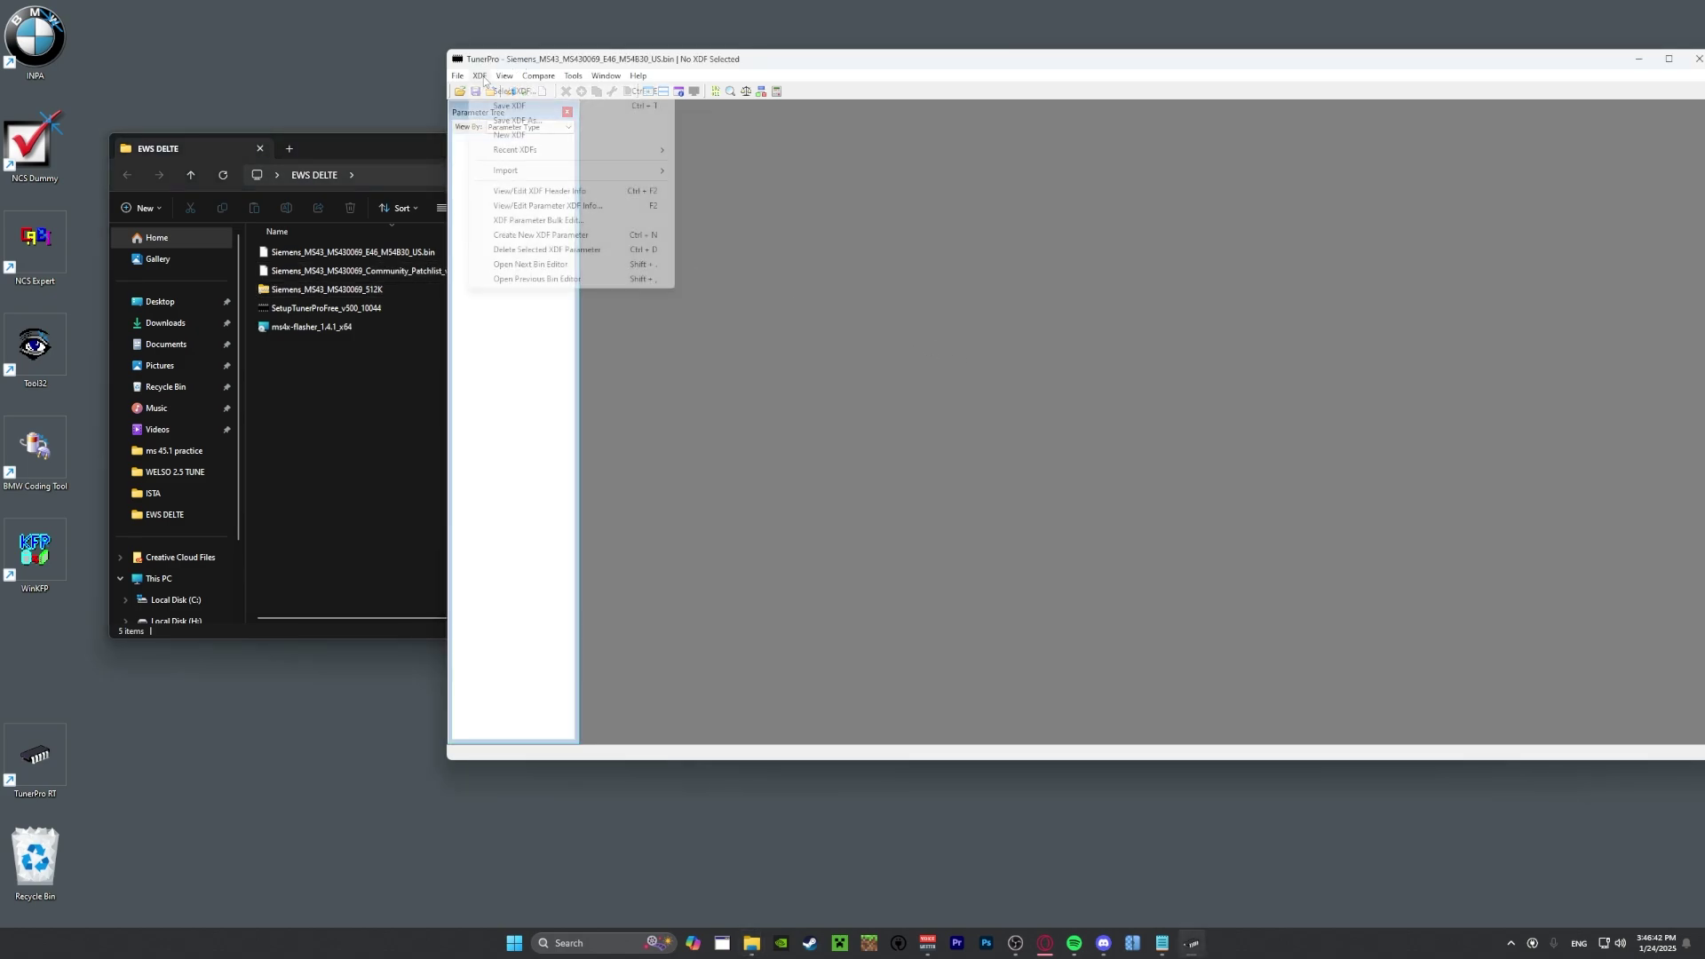
{"action": "left_click", "coordinate": [498, 91]}
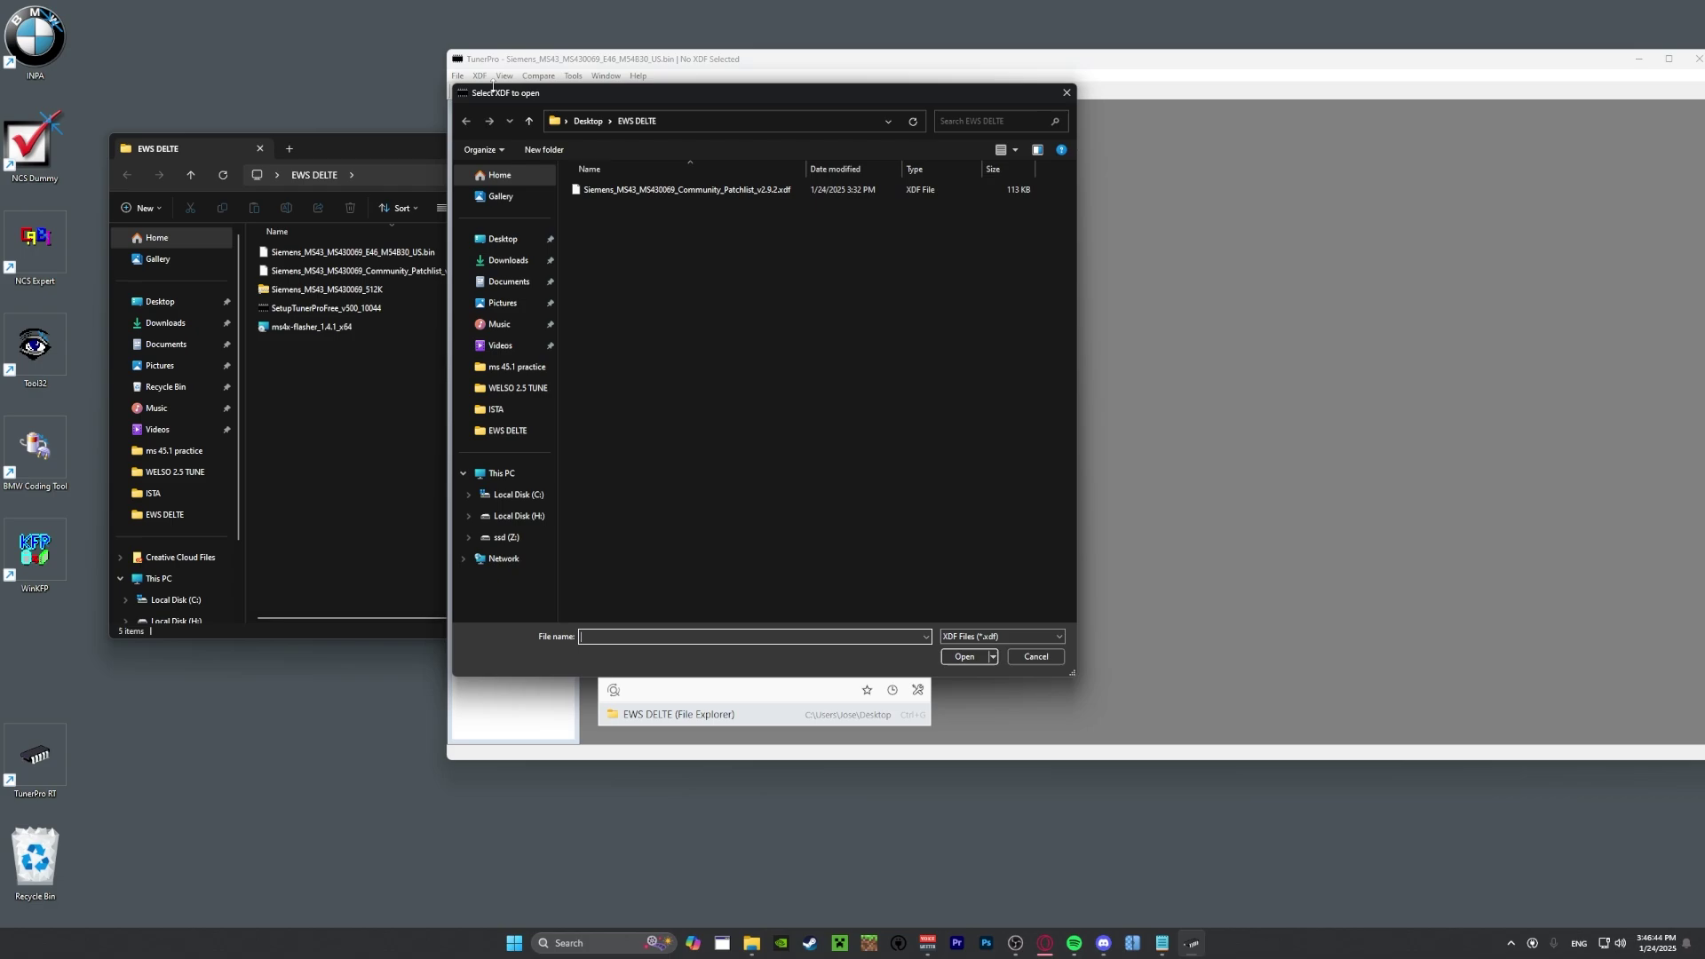
{"action": "double_click", "coordinate": [610, 191]}
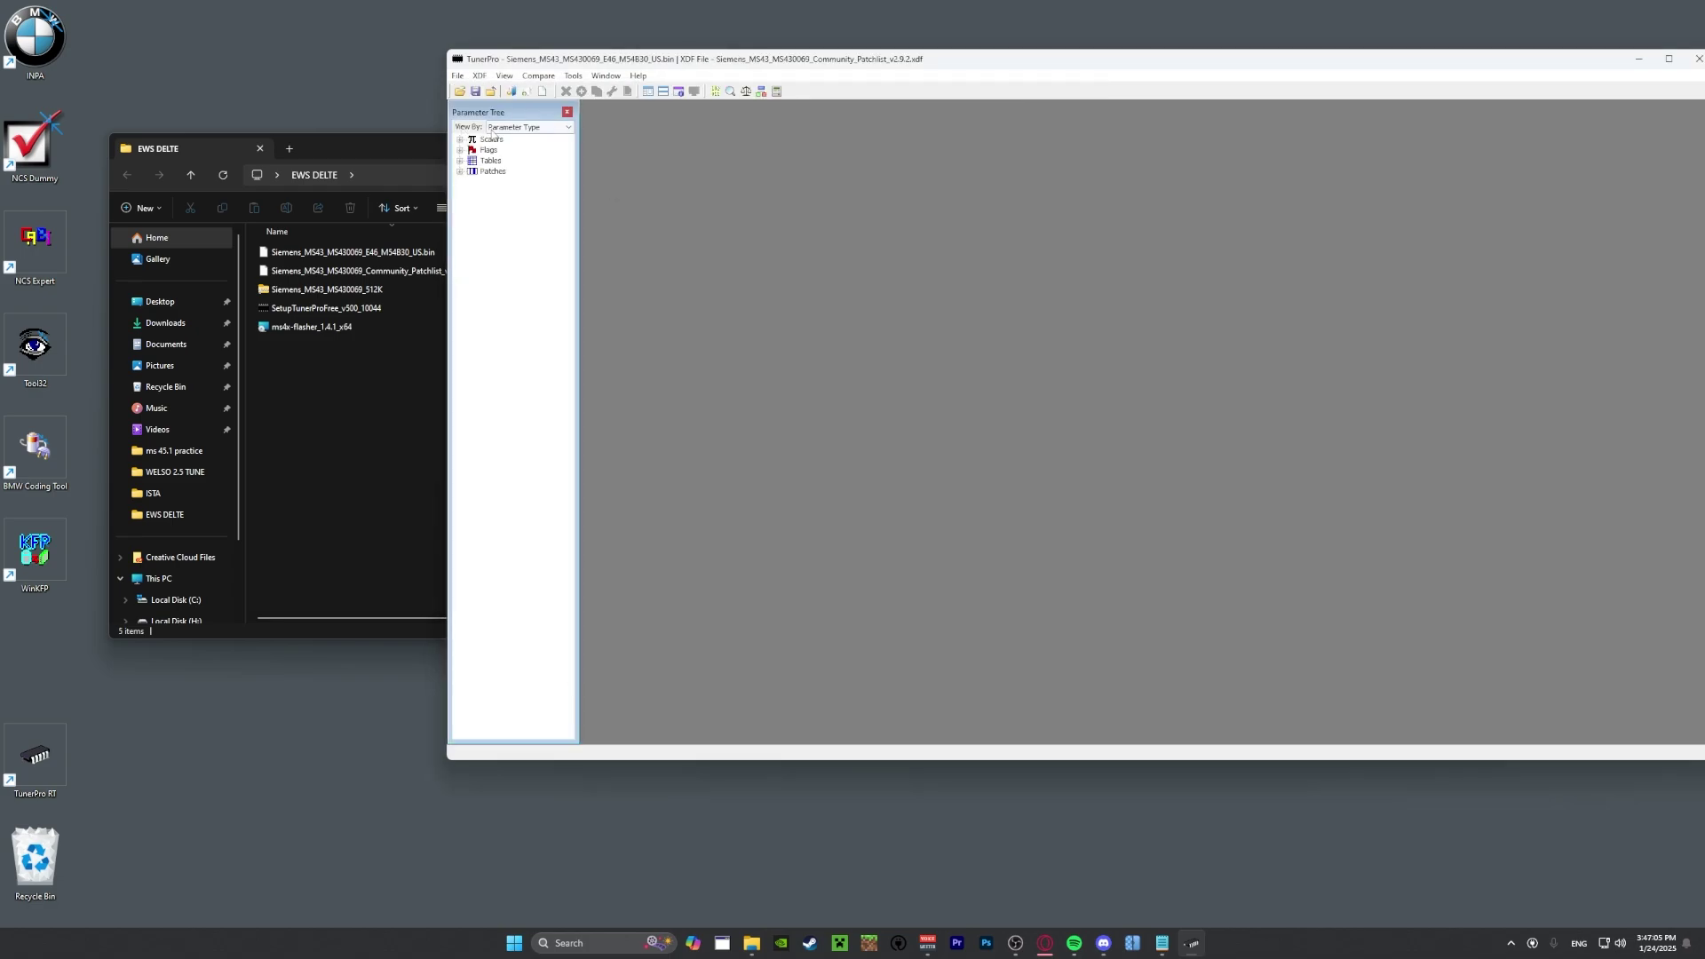
Group the parameter tree by Parameter Category and widen it so the full category names can be read.
{"action": "left_click", "coordinate": [492, 130]}
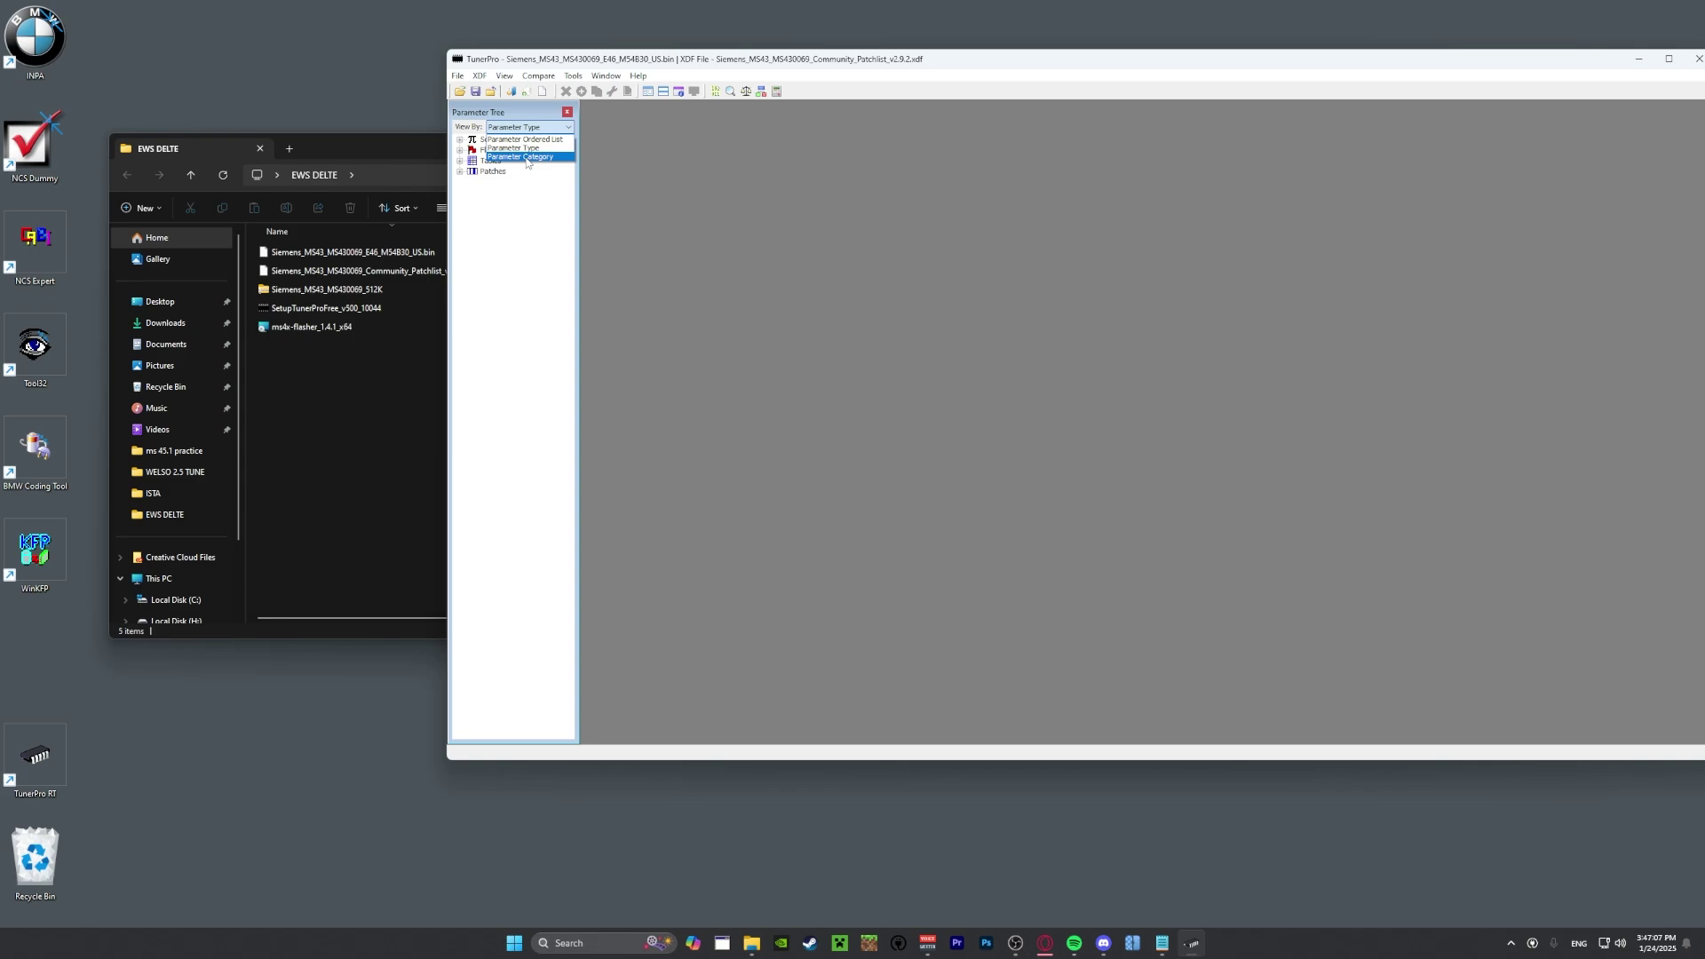
{"action": "left_click", "coordinate": [526, 157]}
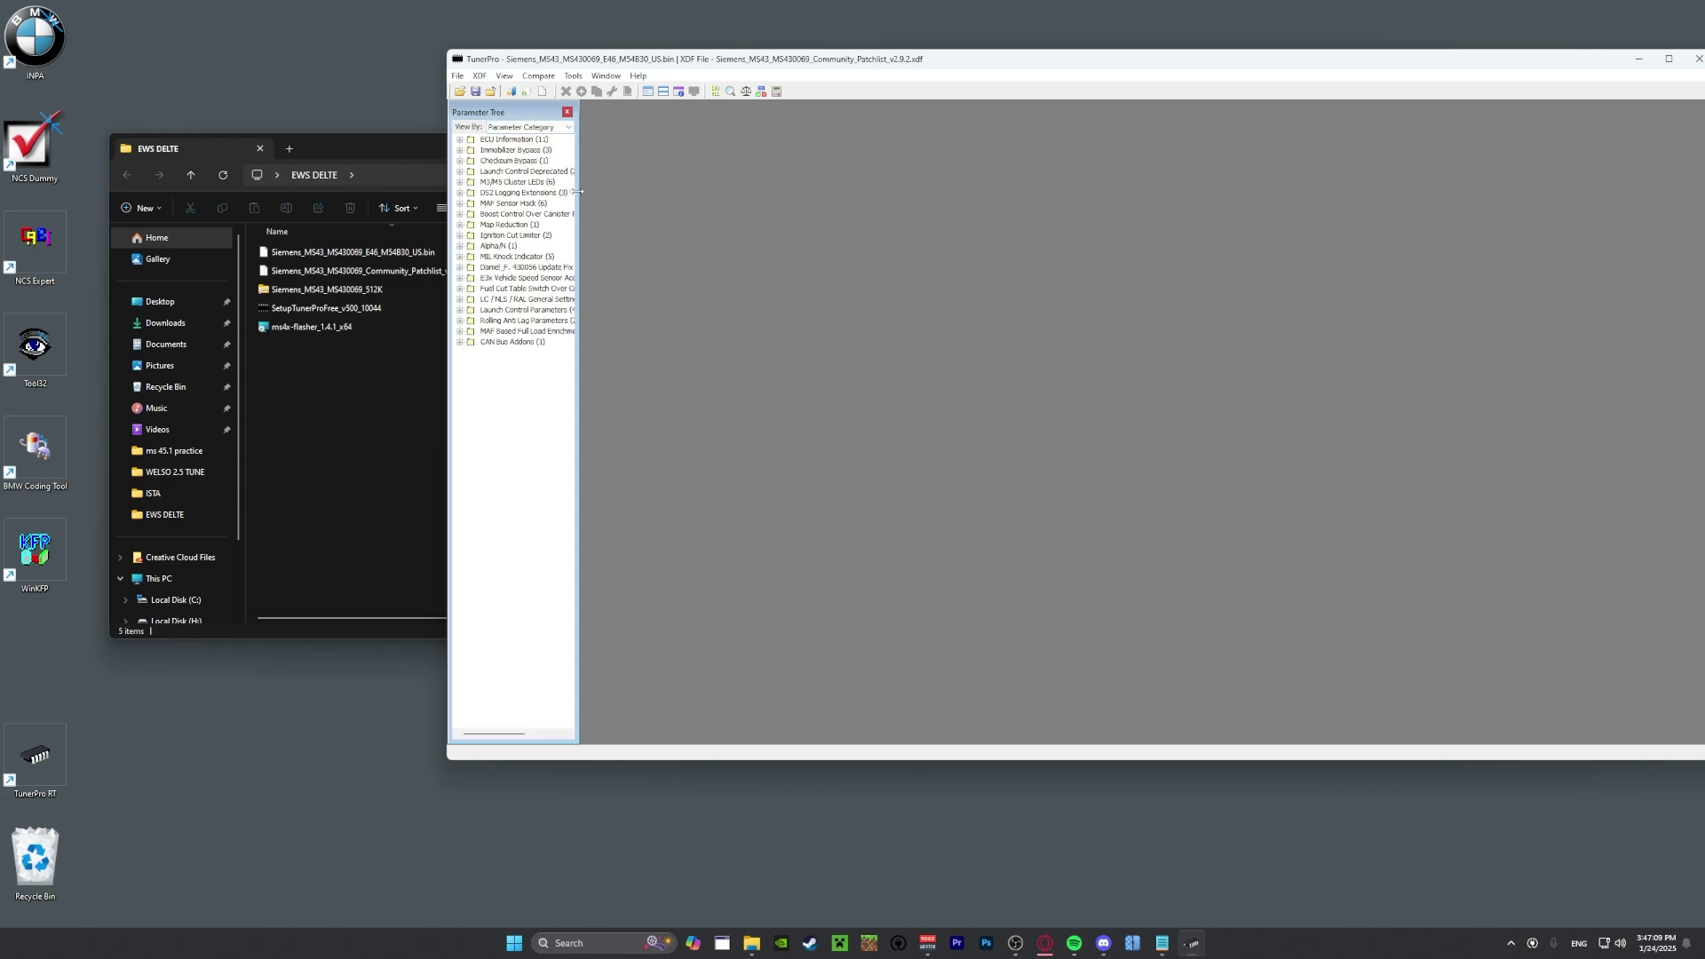
{"action": "left_click_drag", "start_coordinate": [577, 191], "coordinate": [760, 232]}
{"action": "left_click", "coordinate": [702, 373]}
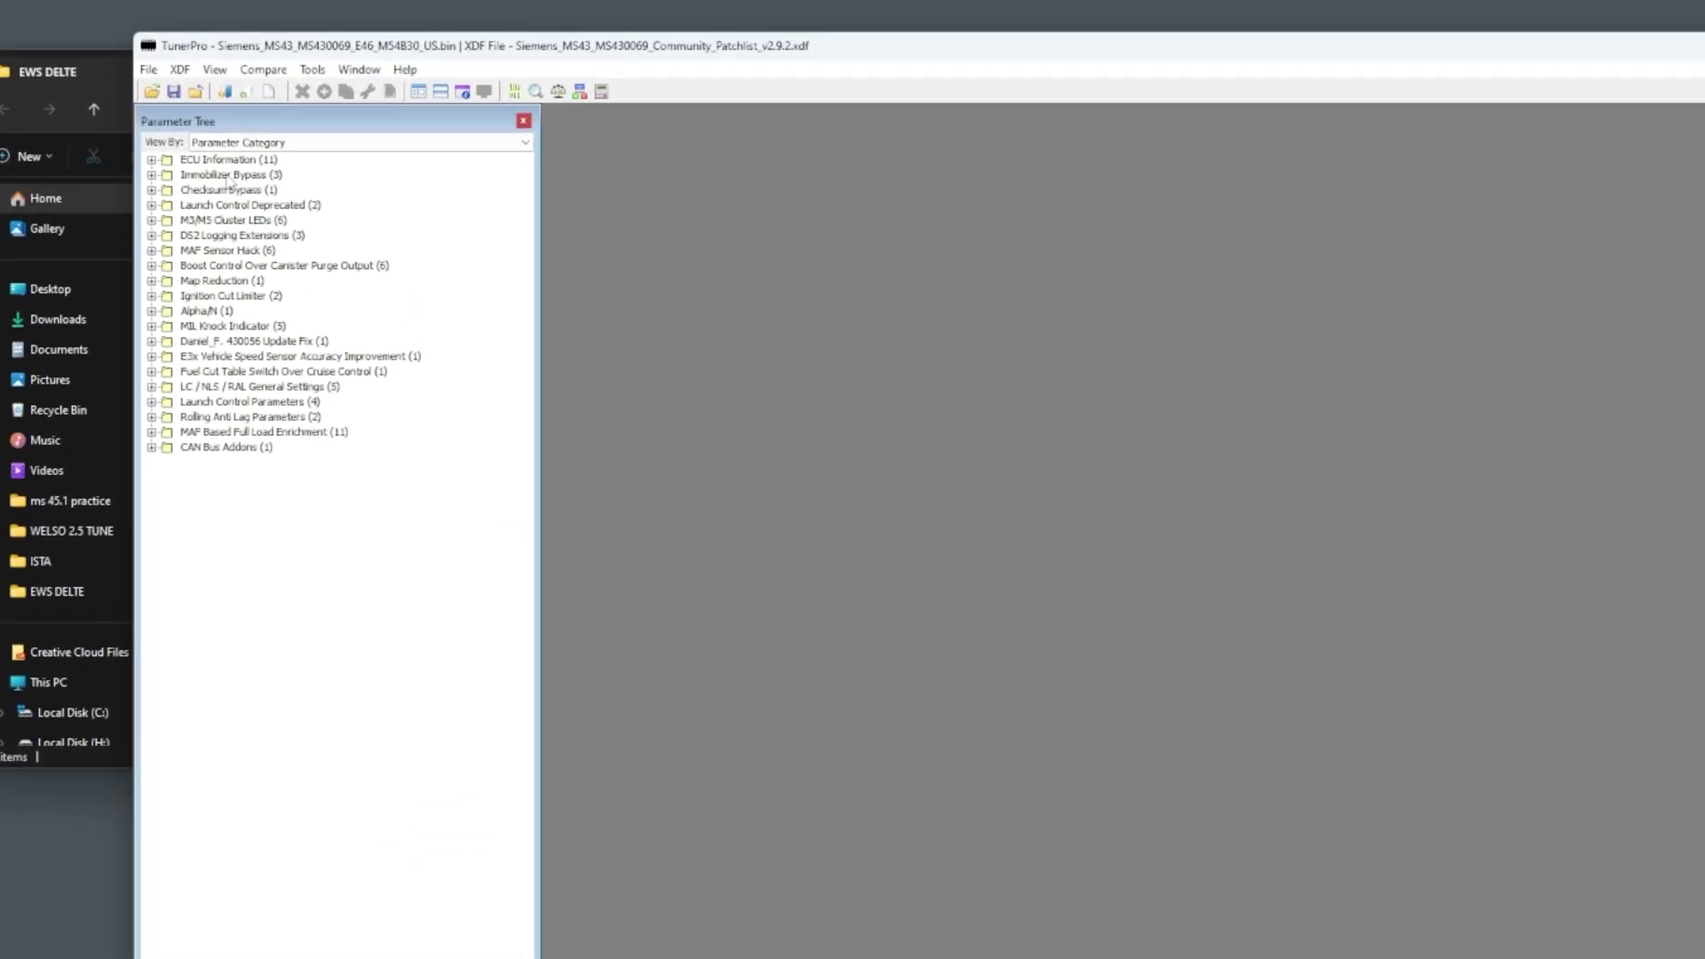
Open the Immobilizer Bypass and Immobilizer Bypass DTC Fix patches side by side and apply the Immobilizer Bypass patch.
{"action": "left_click", "coordinate": [152, 175]}
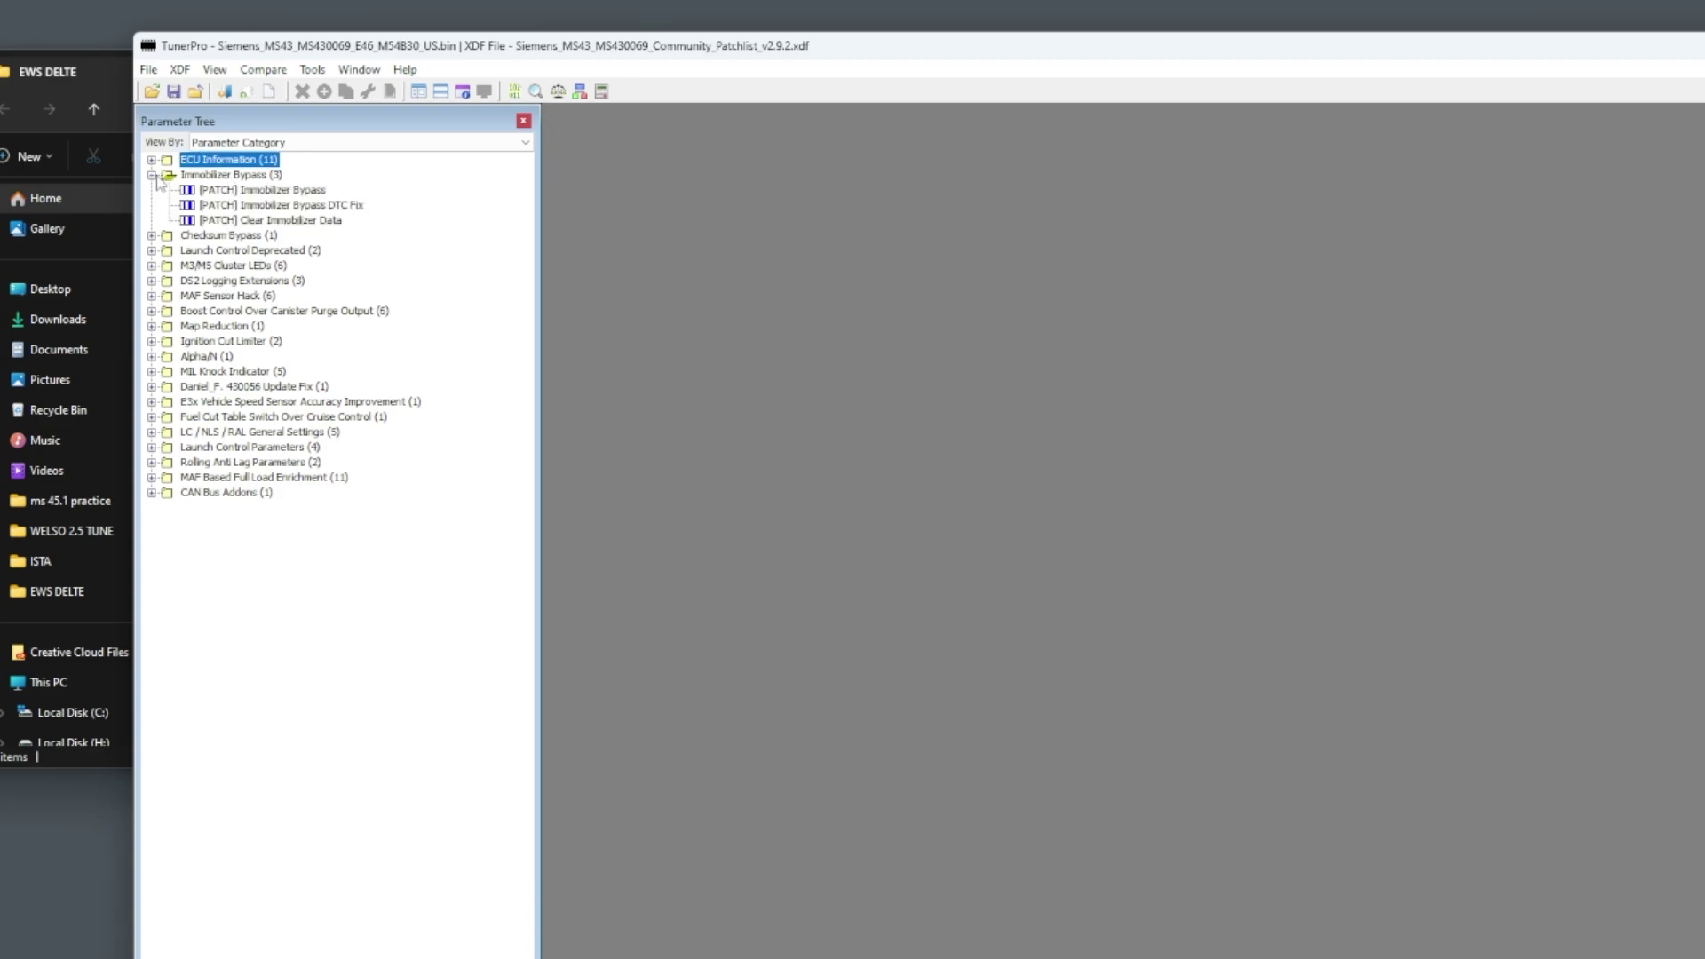
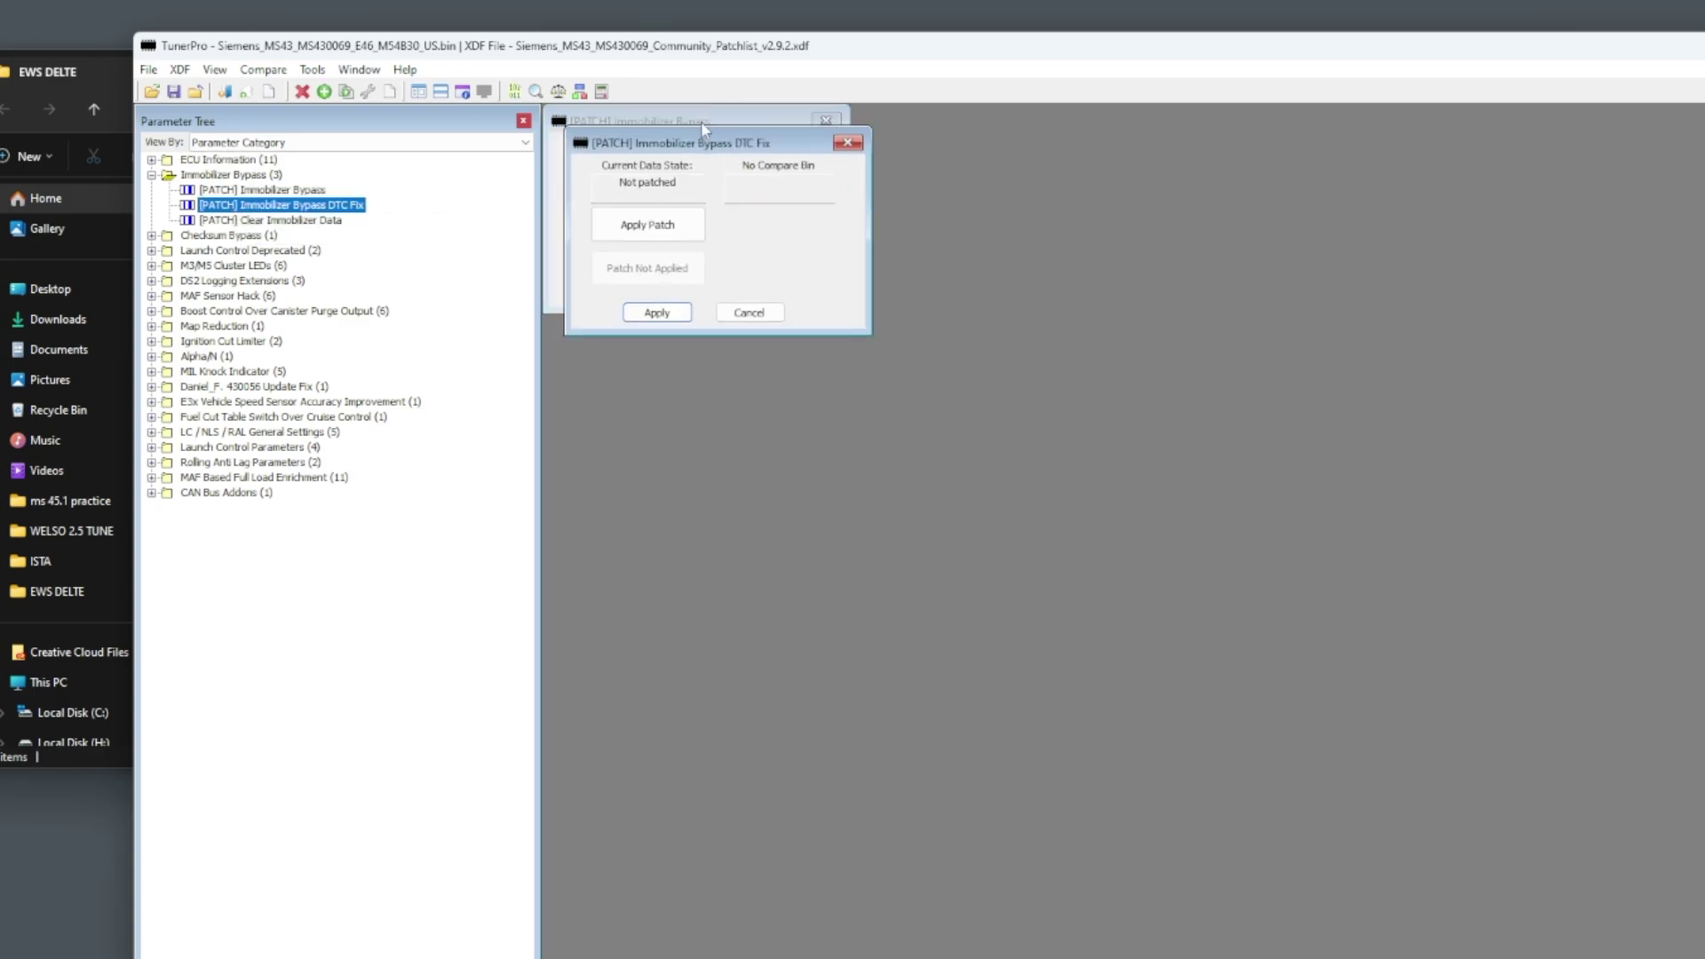
{"action": "left_click_drag", "start_coordinate": [678, 145], "coordinate": [999, 138]}
{"action": "left_click", "coordinate": [670, 128]}
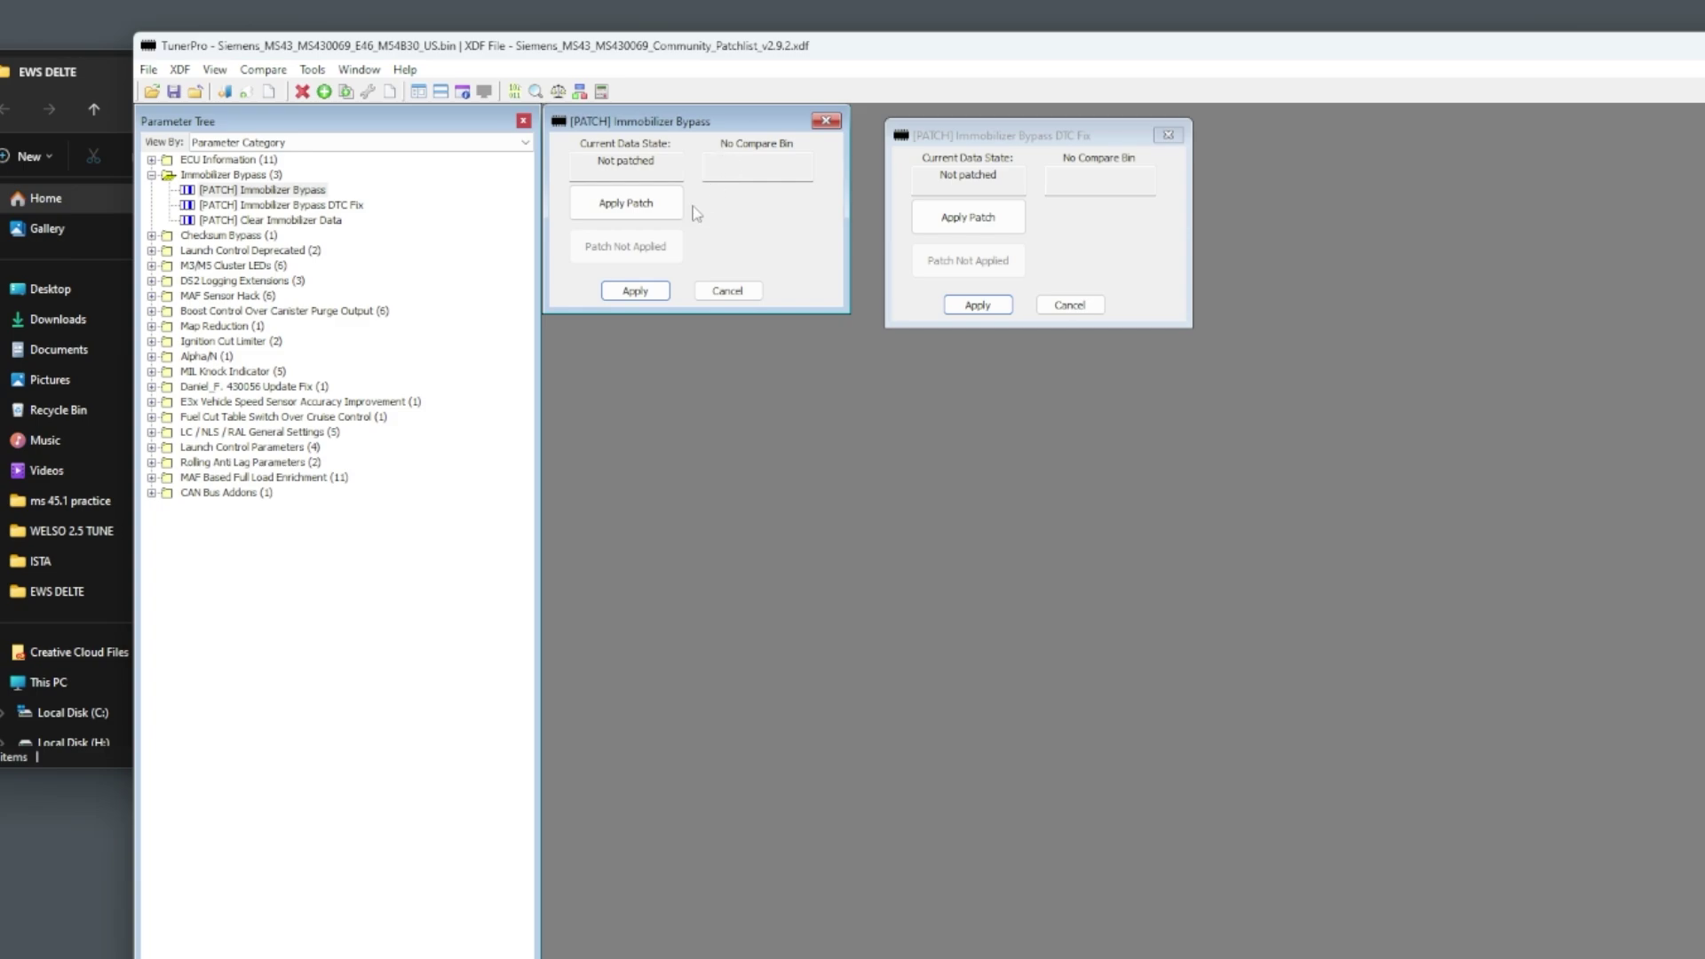
{"action": "left_click", "coordinate": [655, 203]}
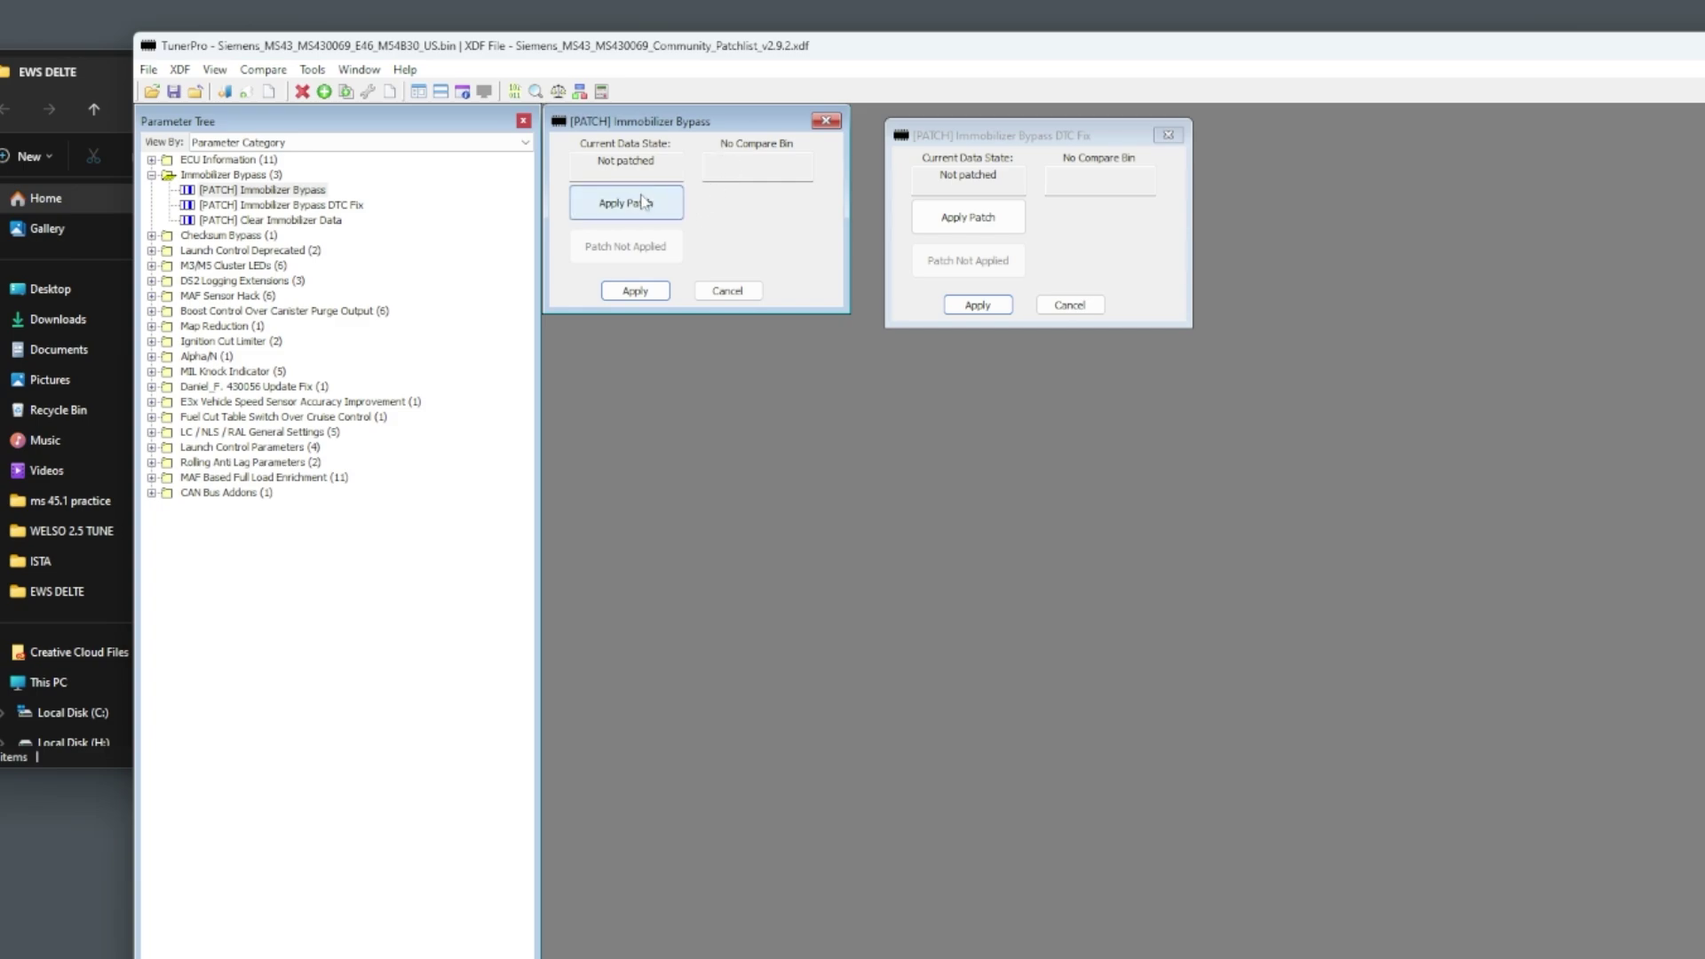
{"action": "left_click", "coordinate": [636, 290]}
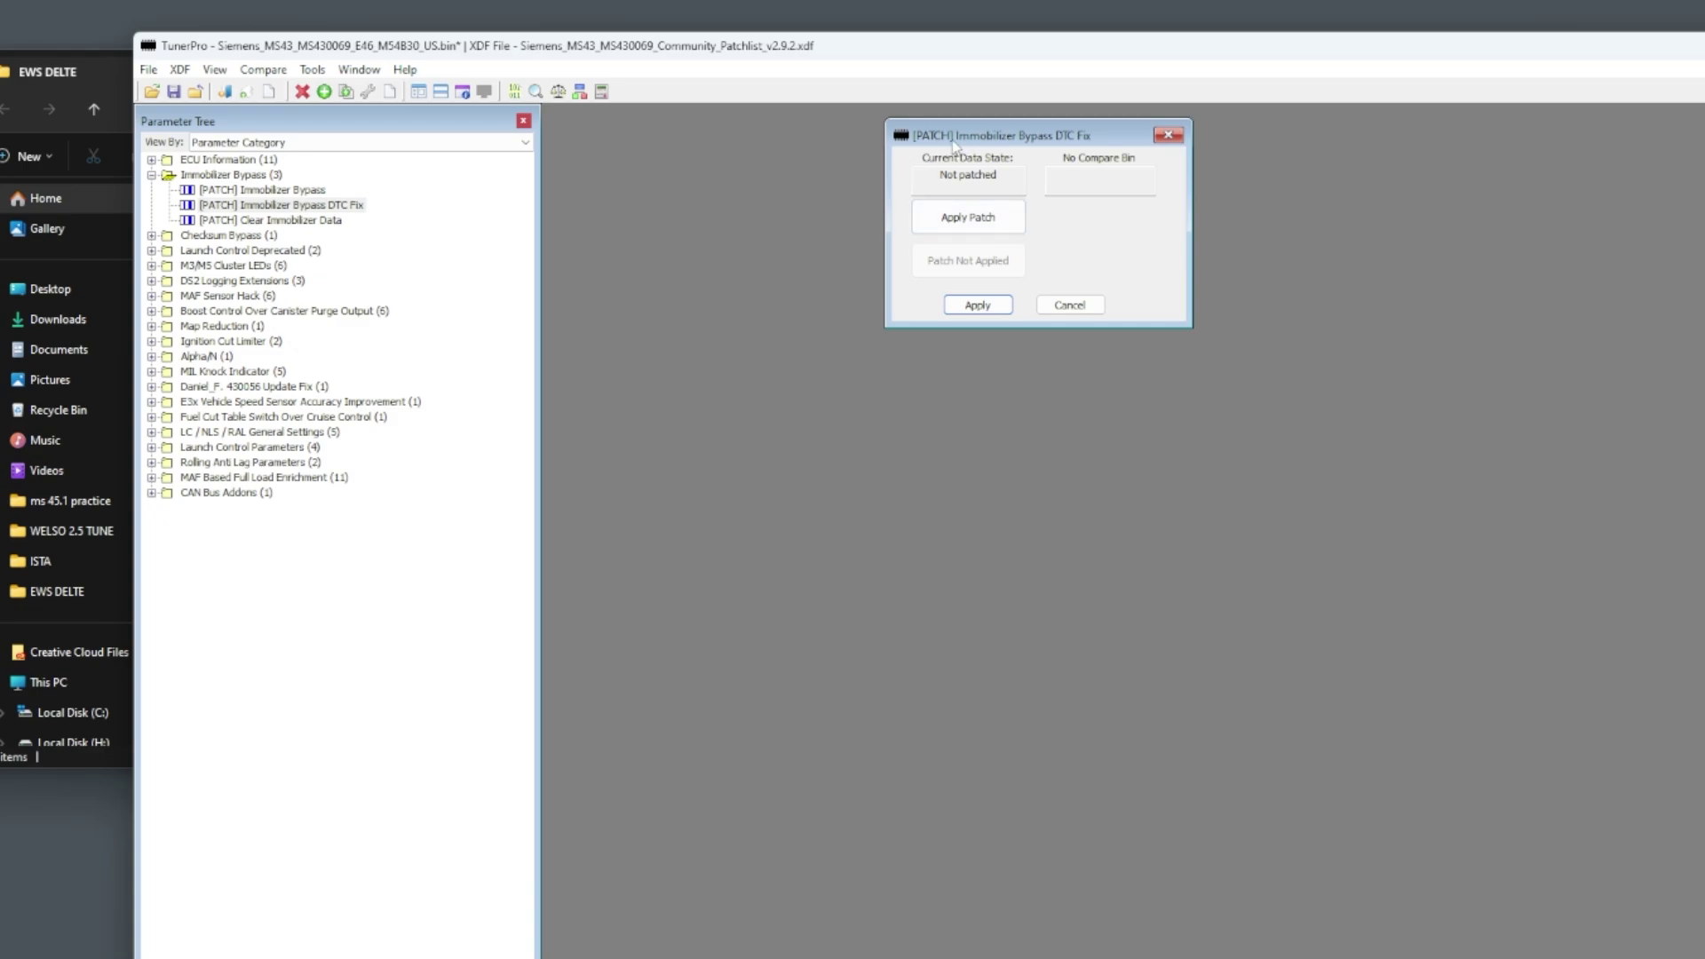
Apply the Immobilizer Bypass DTC Fix patch and collapse the Immobilizer Bypass category.
{"action": "left_click_drag", "start_coordinate": [949, 141], "coordinate": [767, 135]}
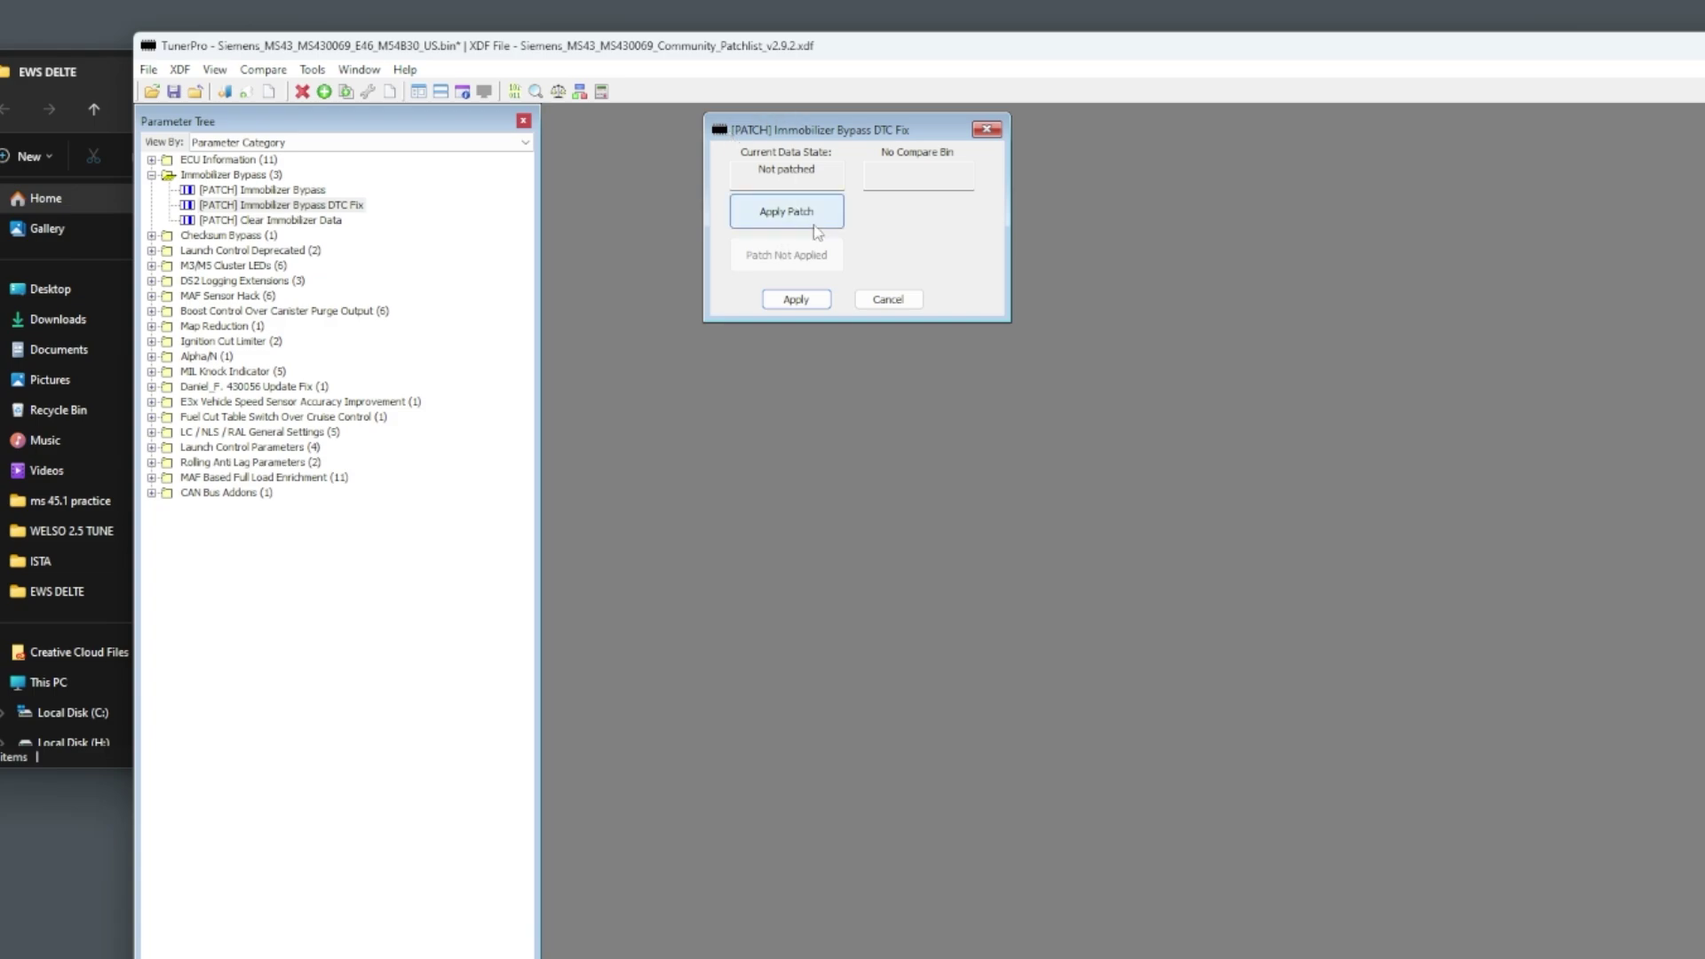
{"action": "left_click", "coordinate": [796, 299]}
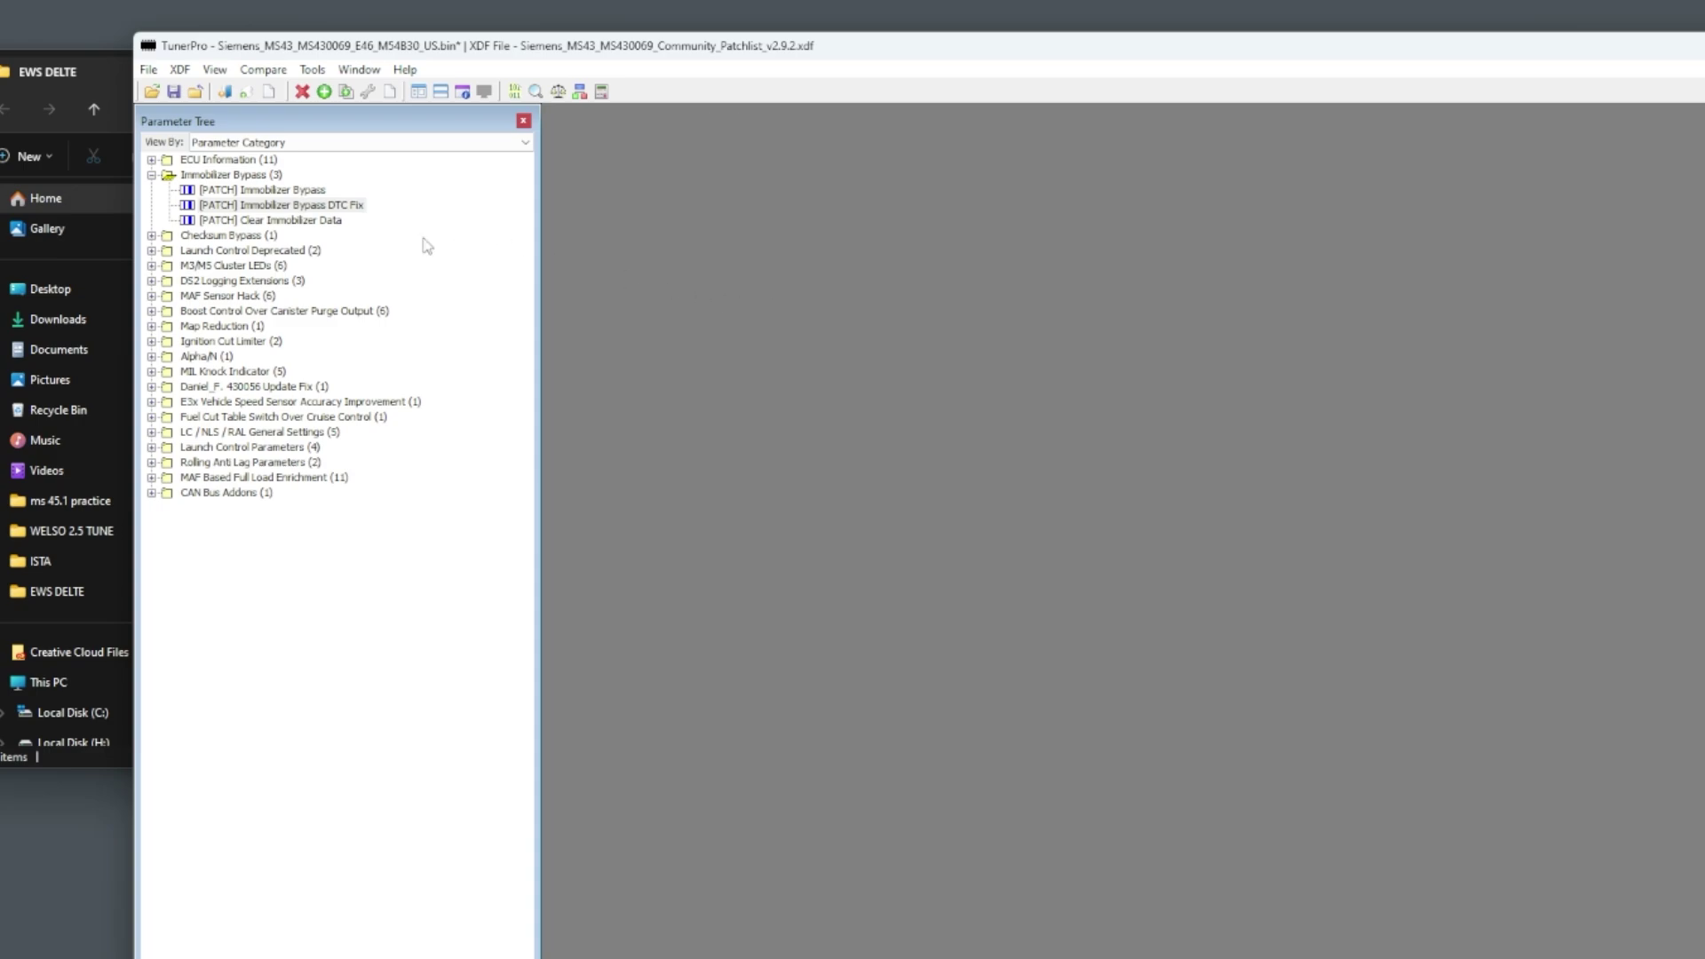
{"action": "mouse_move", "coordinate": [266, 226]}
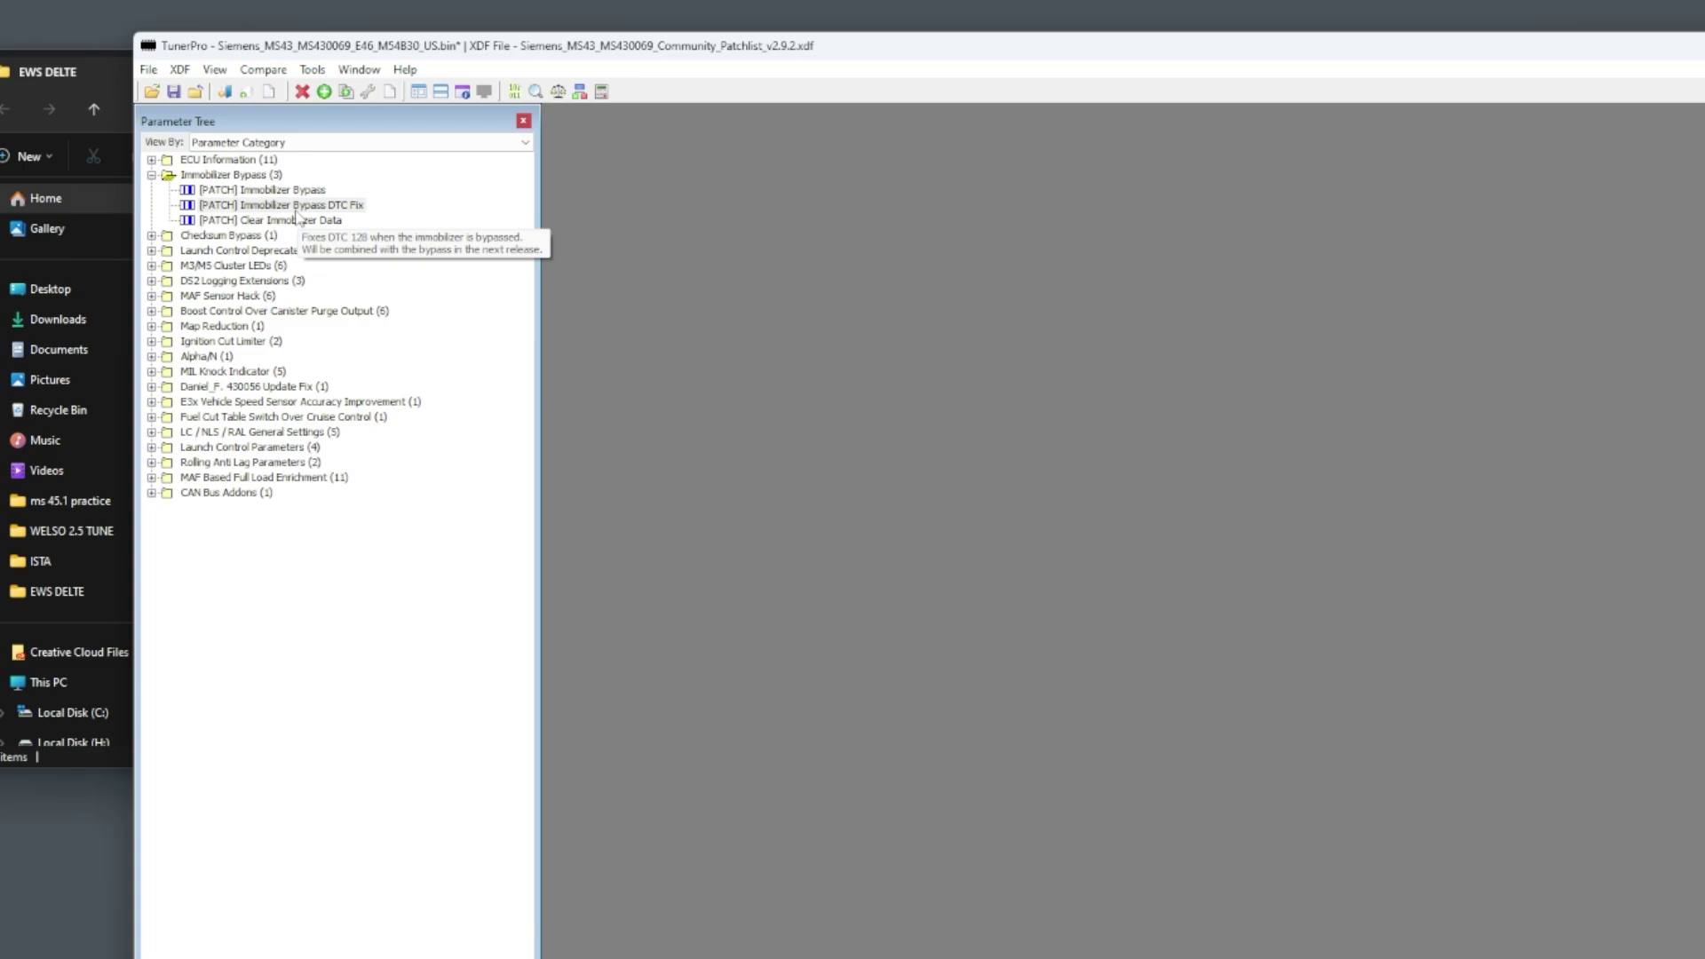
{"action": "left_click", "coordinate": [222, 175]}
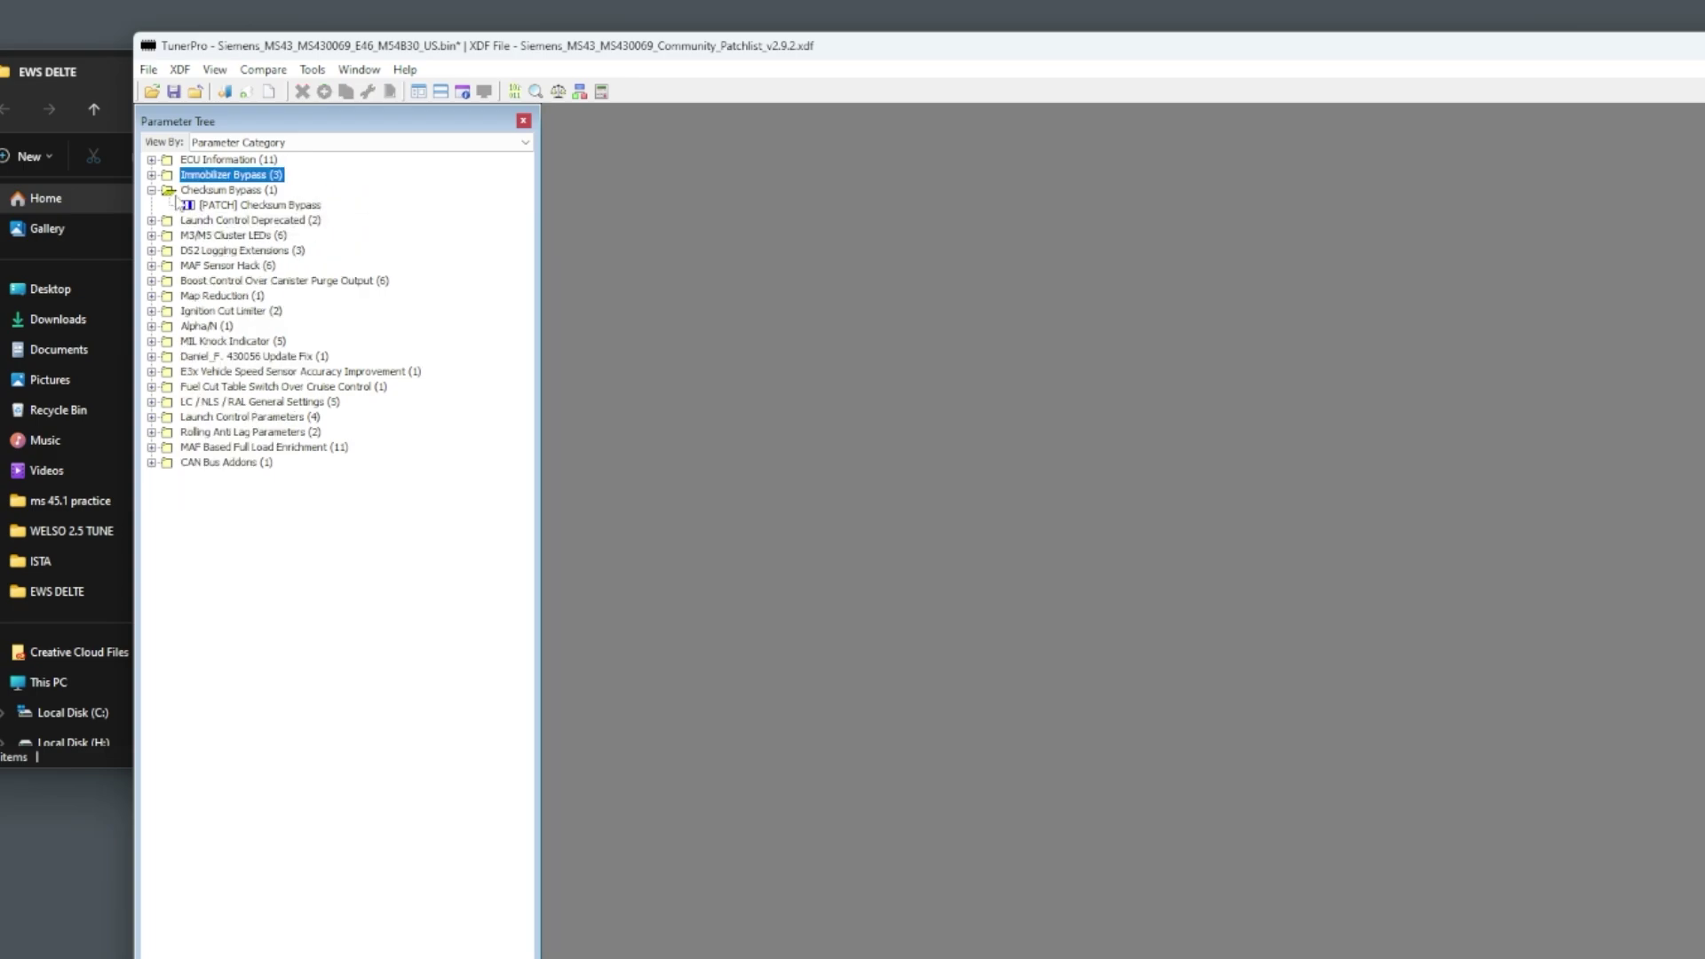
Apply the Checksum Bypass patch, reopen it to check its state, and collapse its category.
{"action": "double_click", "coordinate": [248, 208]}
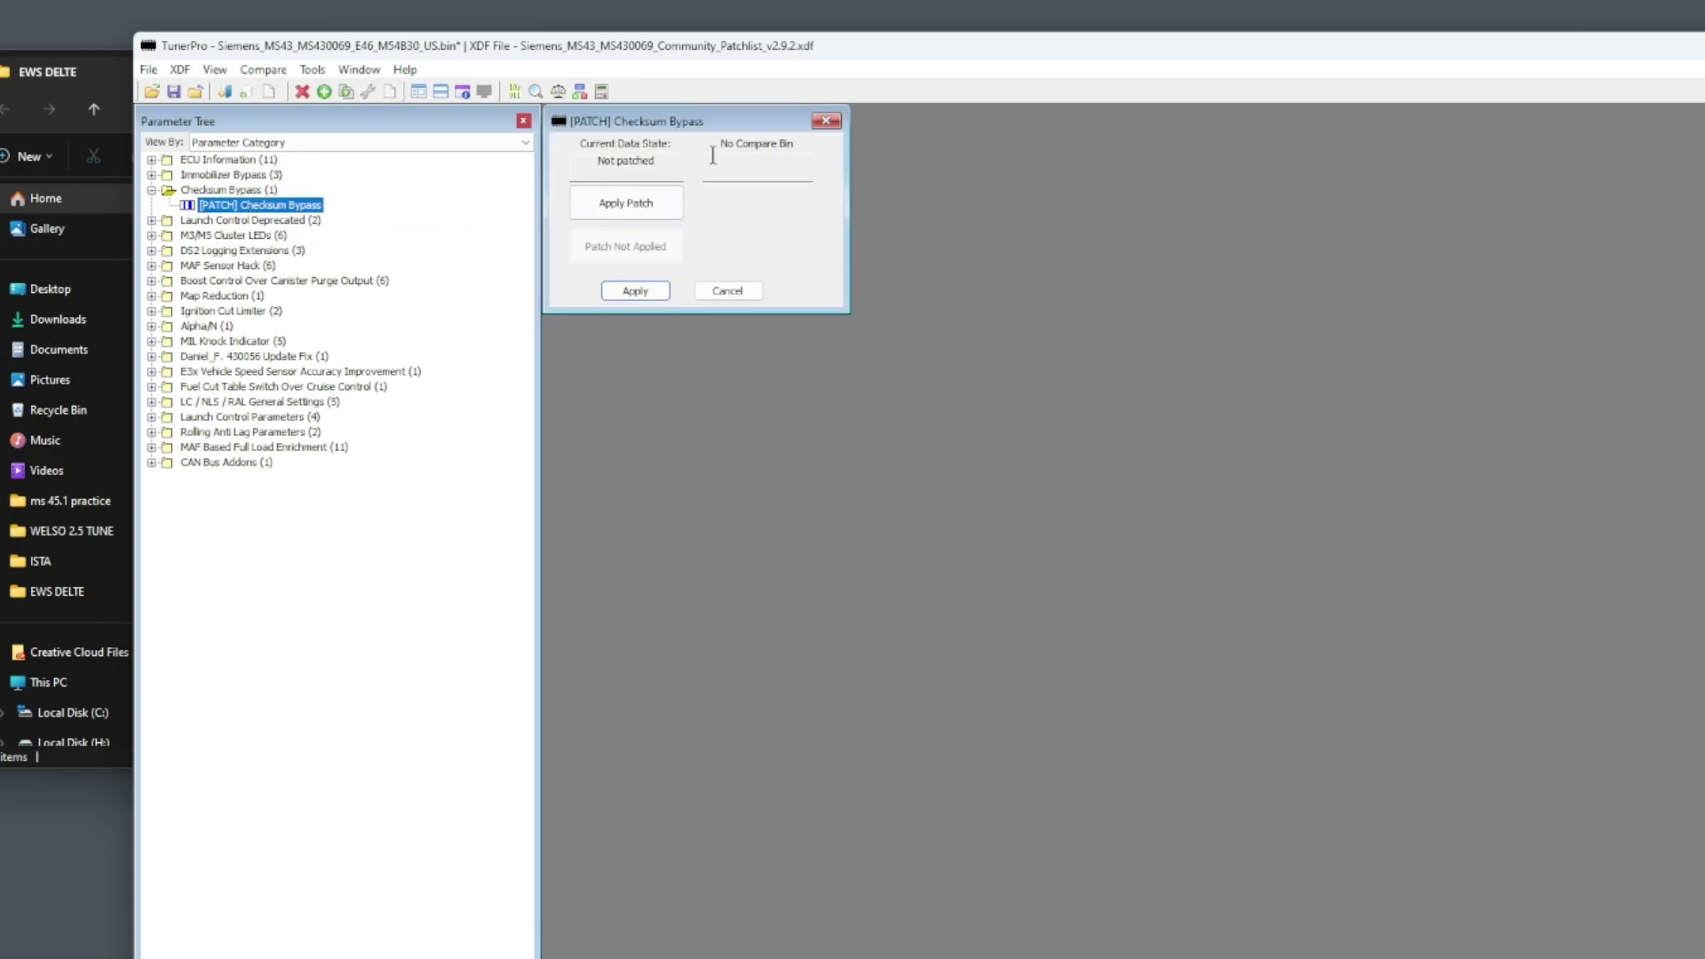
{"action": "left_click", "coordinate": [669, 211]}
{"action": "left_click", "coordinate": [622, 293]}
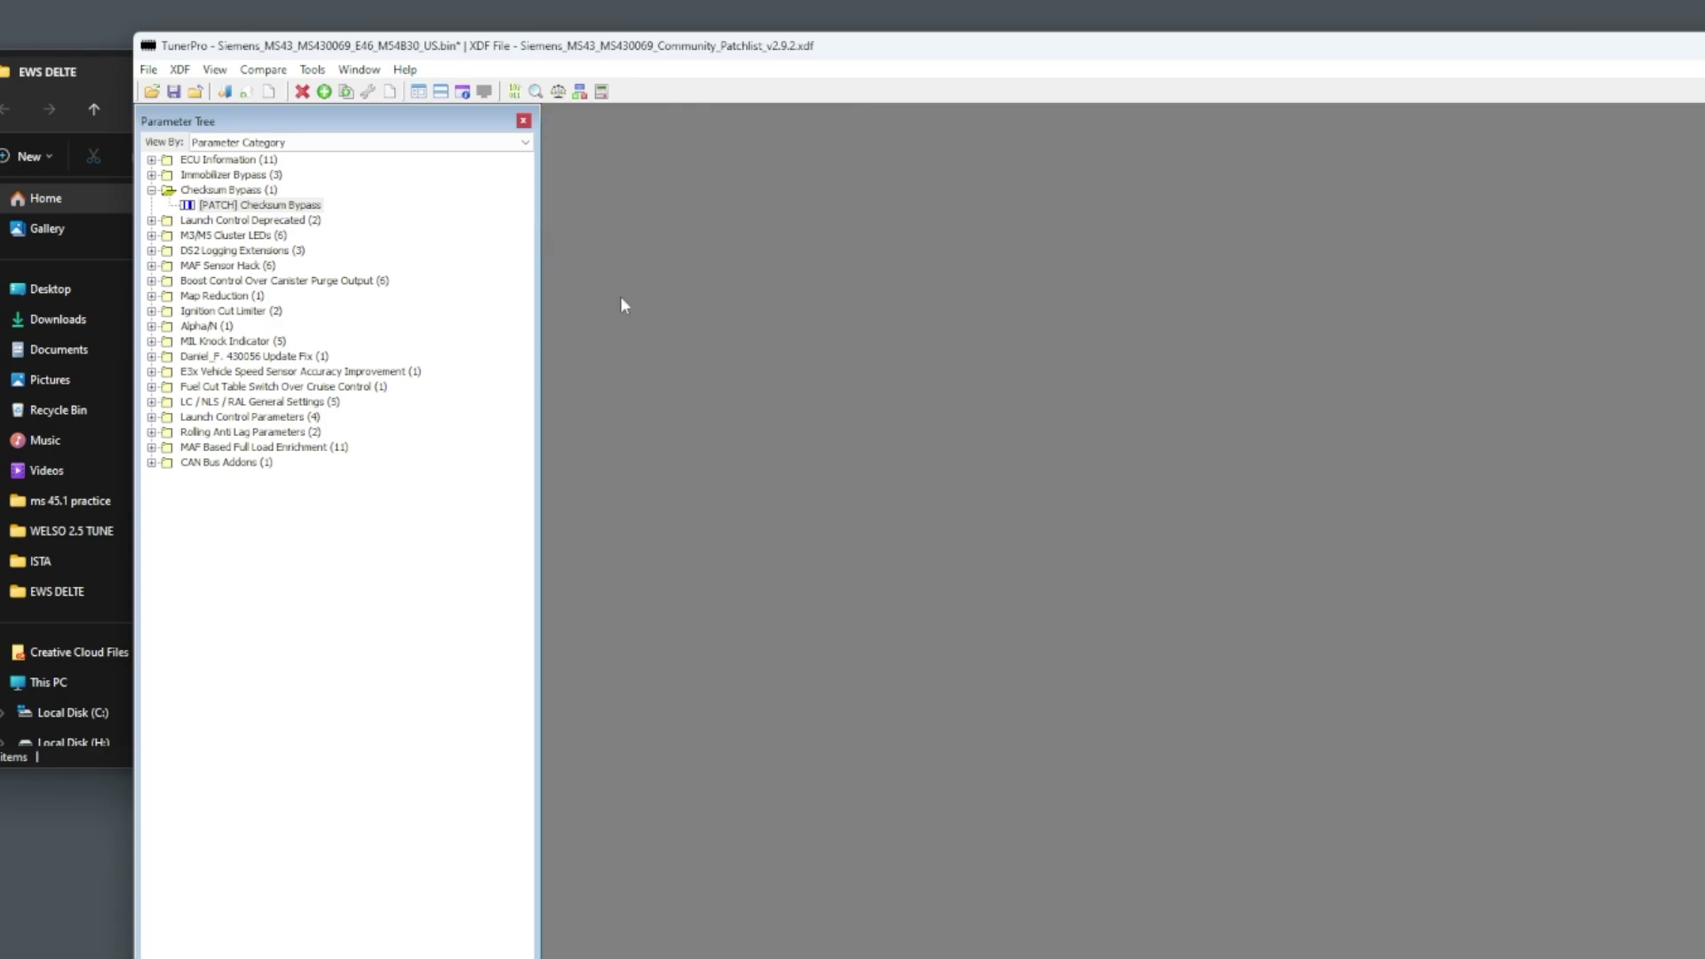
{"action": "double_click", "coordinate": [267, 205]}
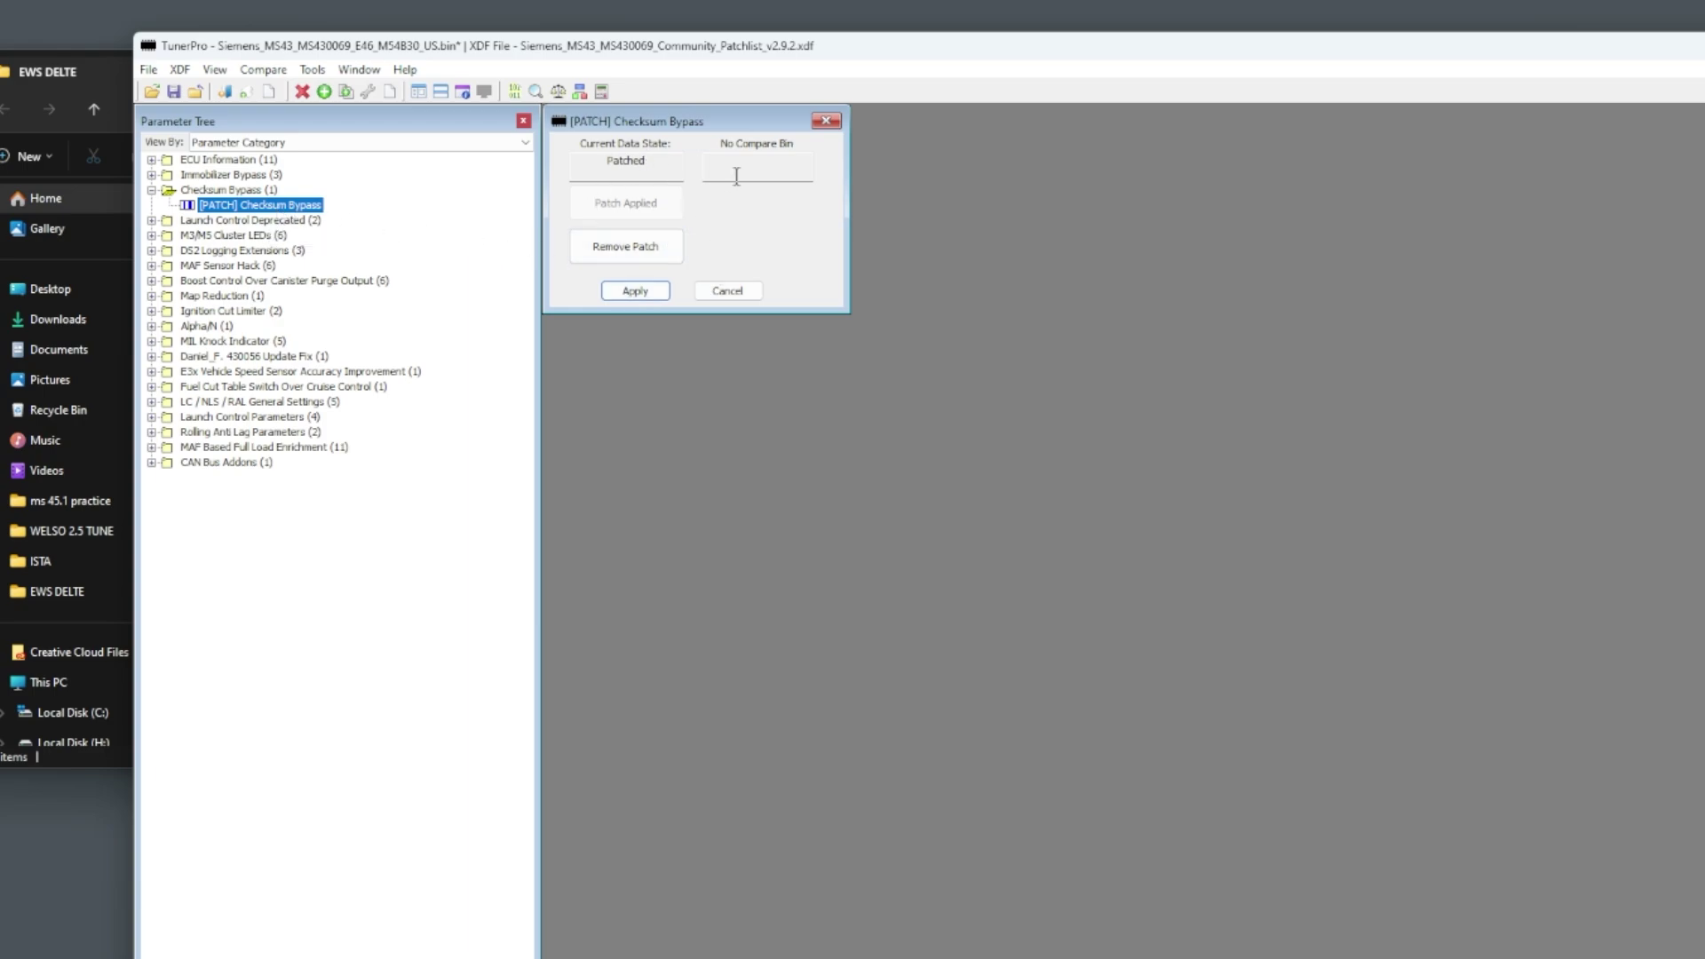
{"action": "left_click", "coordinate": [826, 121]}
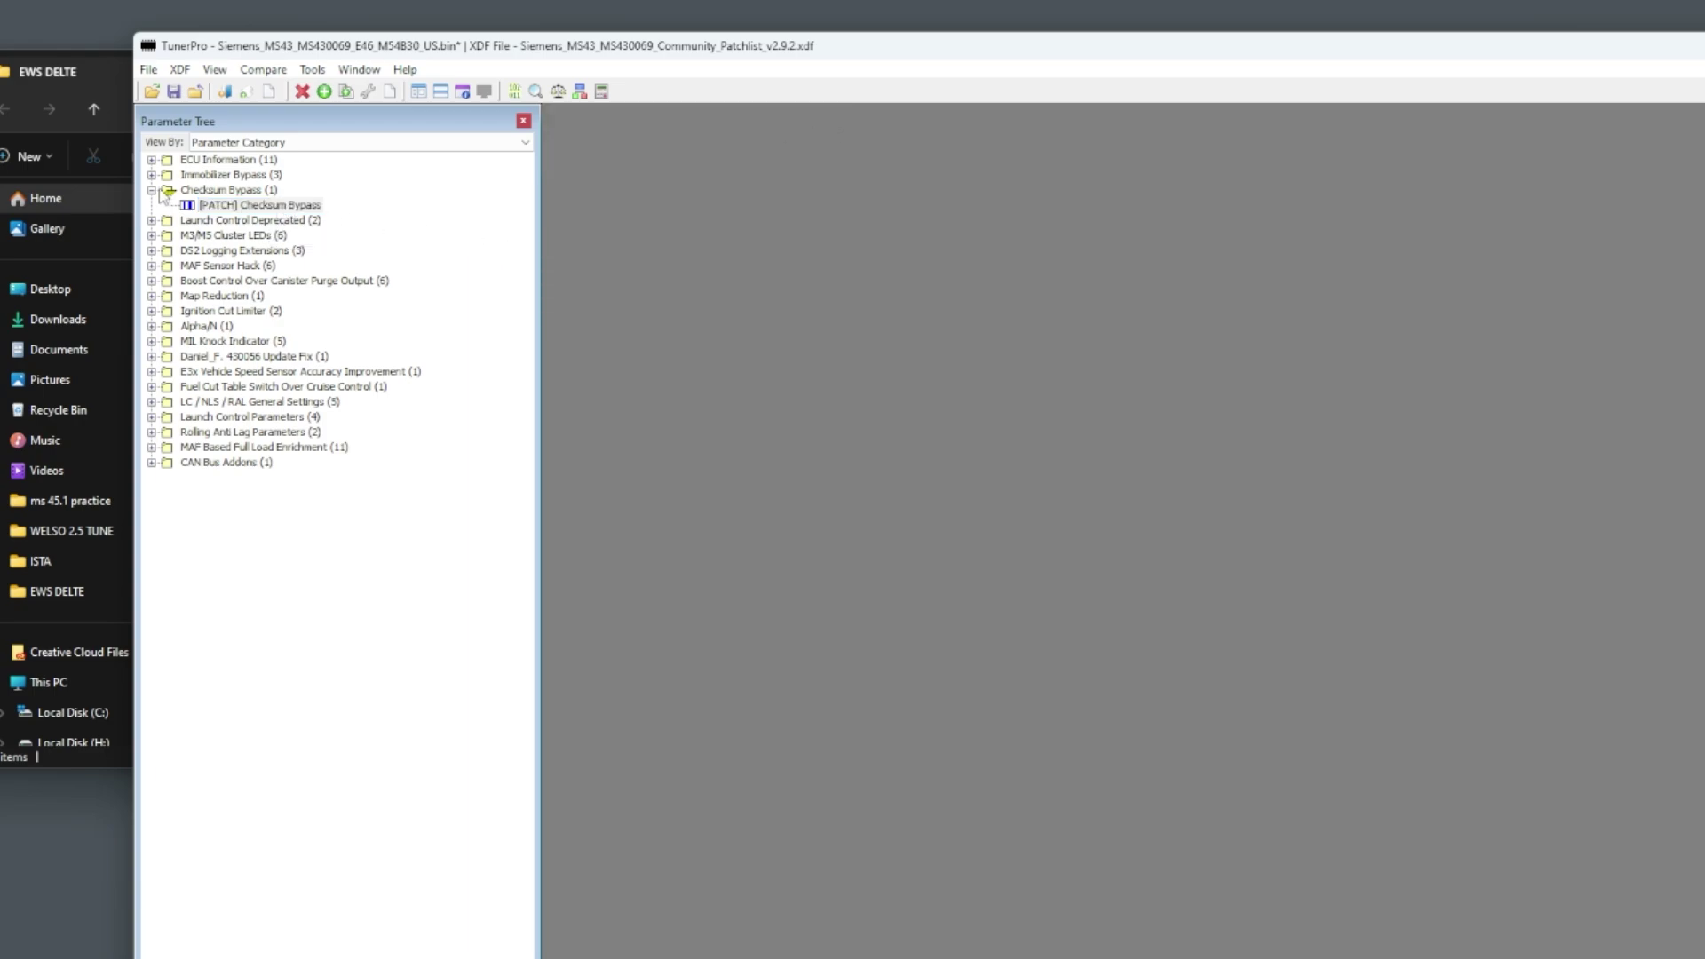
{"action": "left_click", "coordinate": [151, 190]}
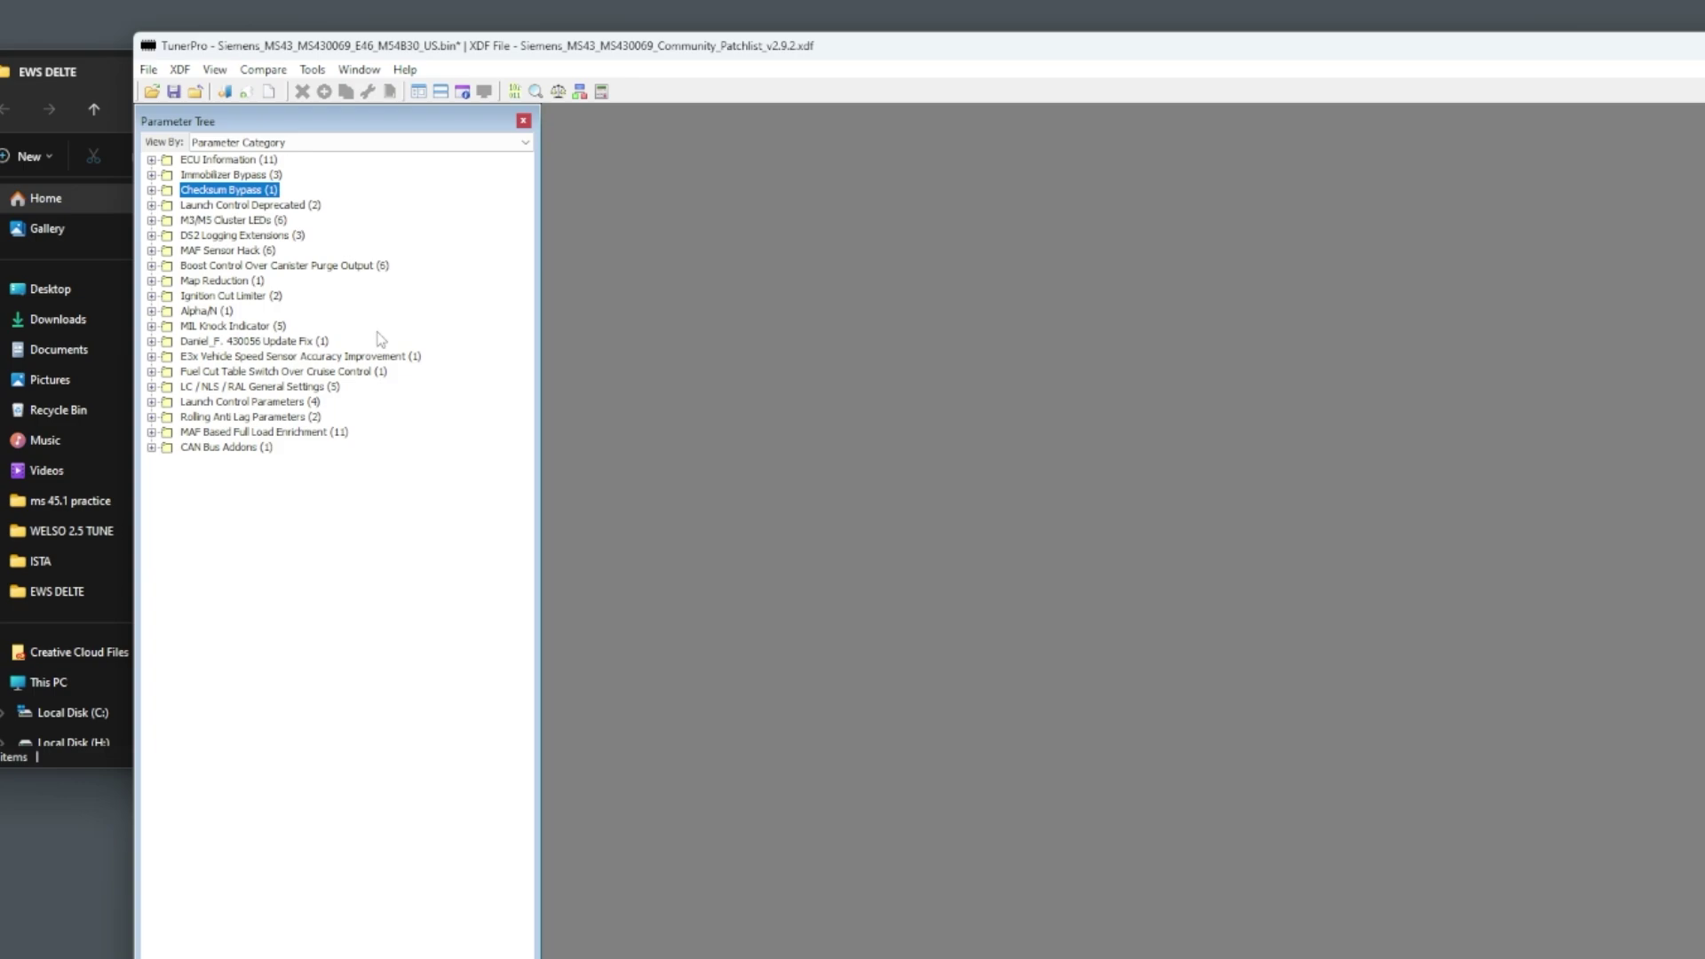
Expand the LC / NLS / RAL General Settings, Launch Control Parameters and Ignition Cut Limiter categories to review their optional patches.
{"action": "left_click", "coordinate": [151, 386]}
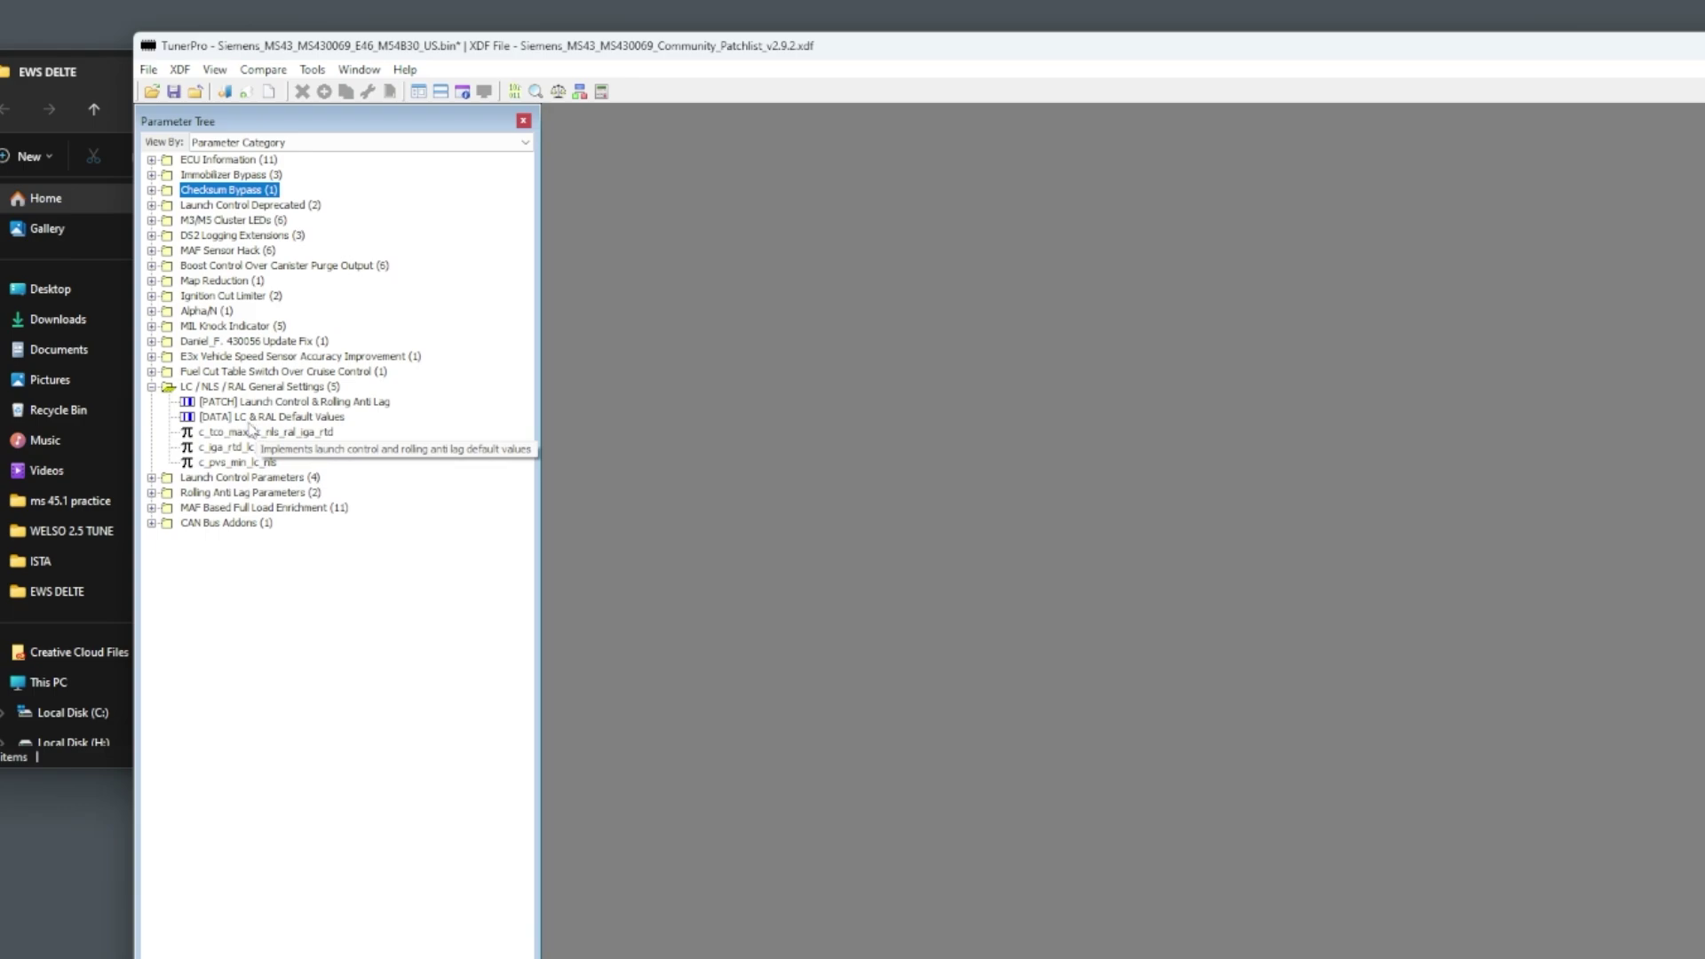
{"action": "left_click", "coordinate": [151, 477]}
{"action": "left_click", "coordinate": [231, 307]}
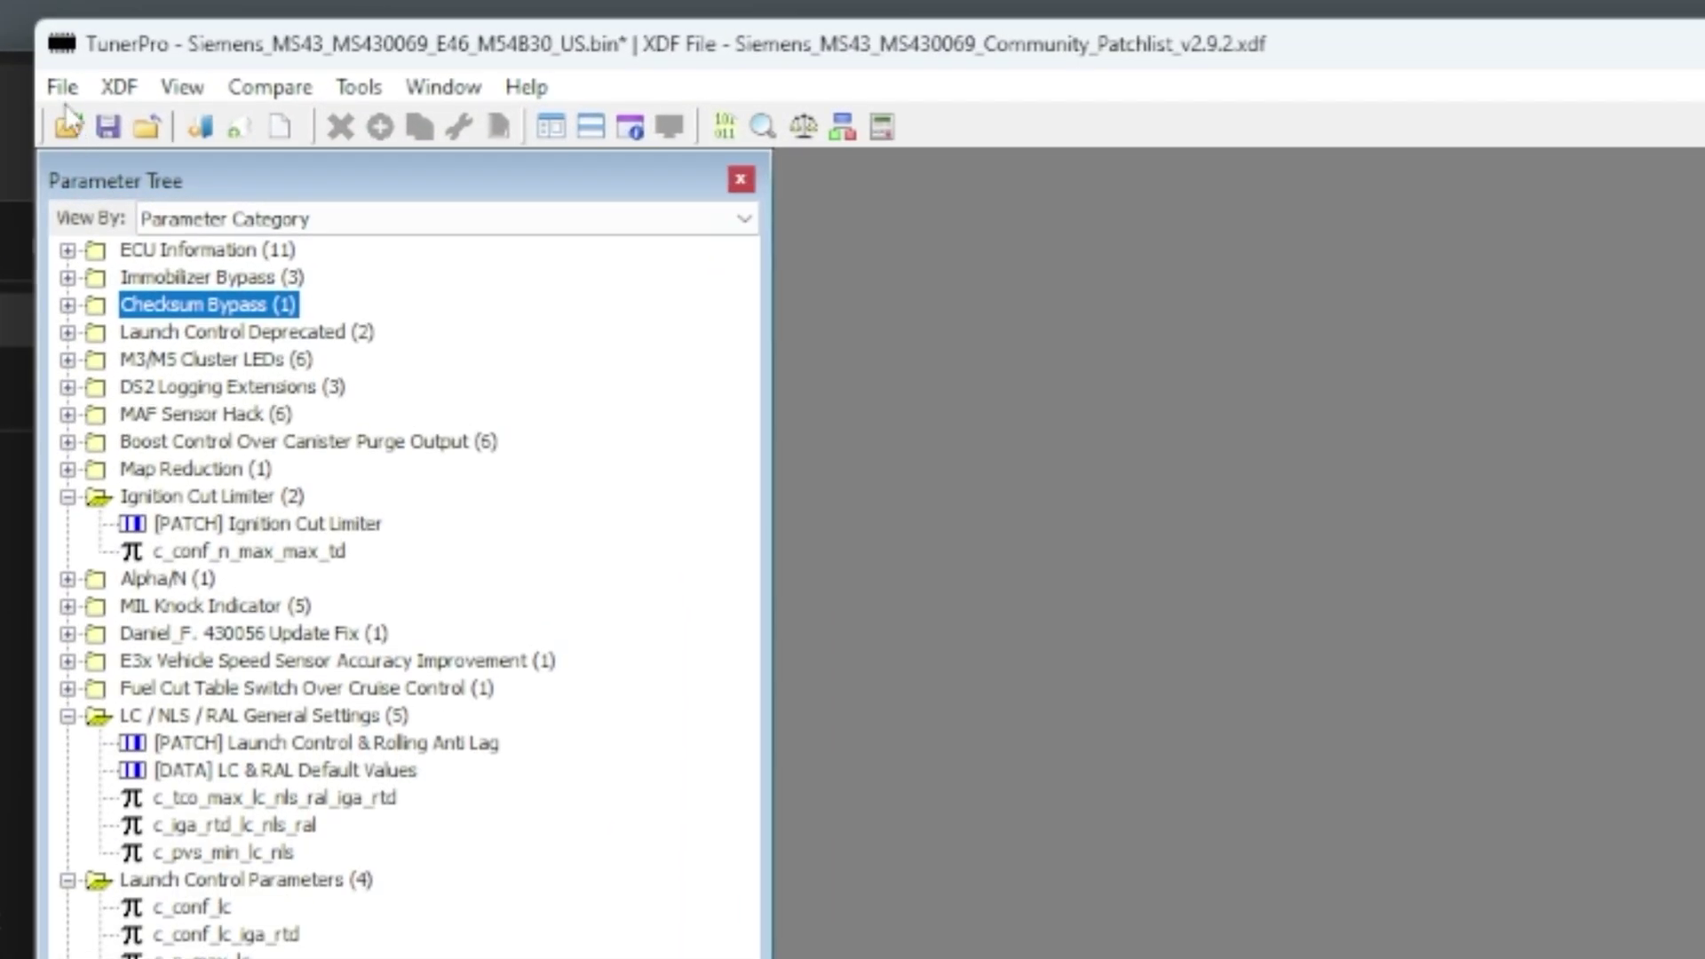
Save the patched BIN as EPIC EWS DELETE in the EWS DELTE folder and close TunerPro.
{"action": "left_click", "coordinate": [231, 148]}
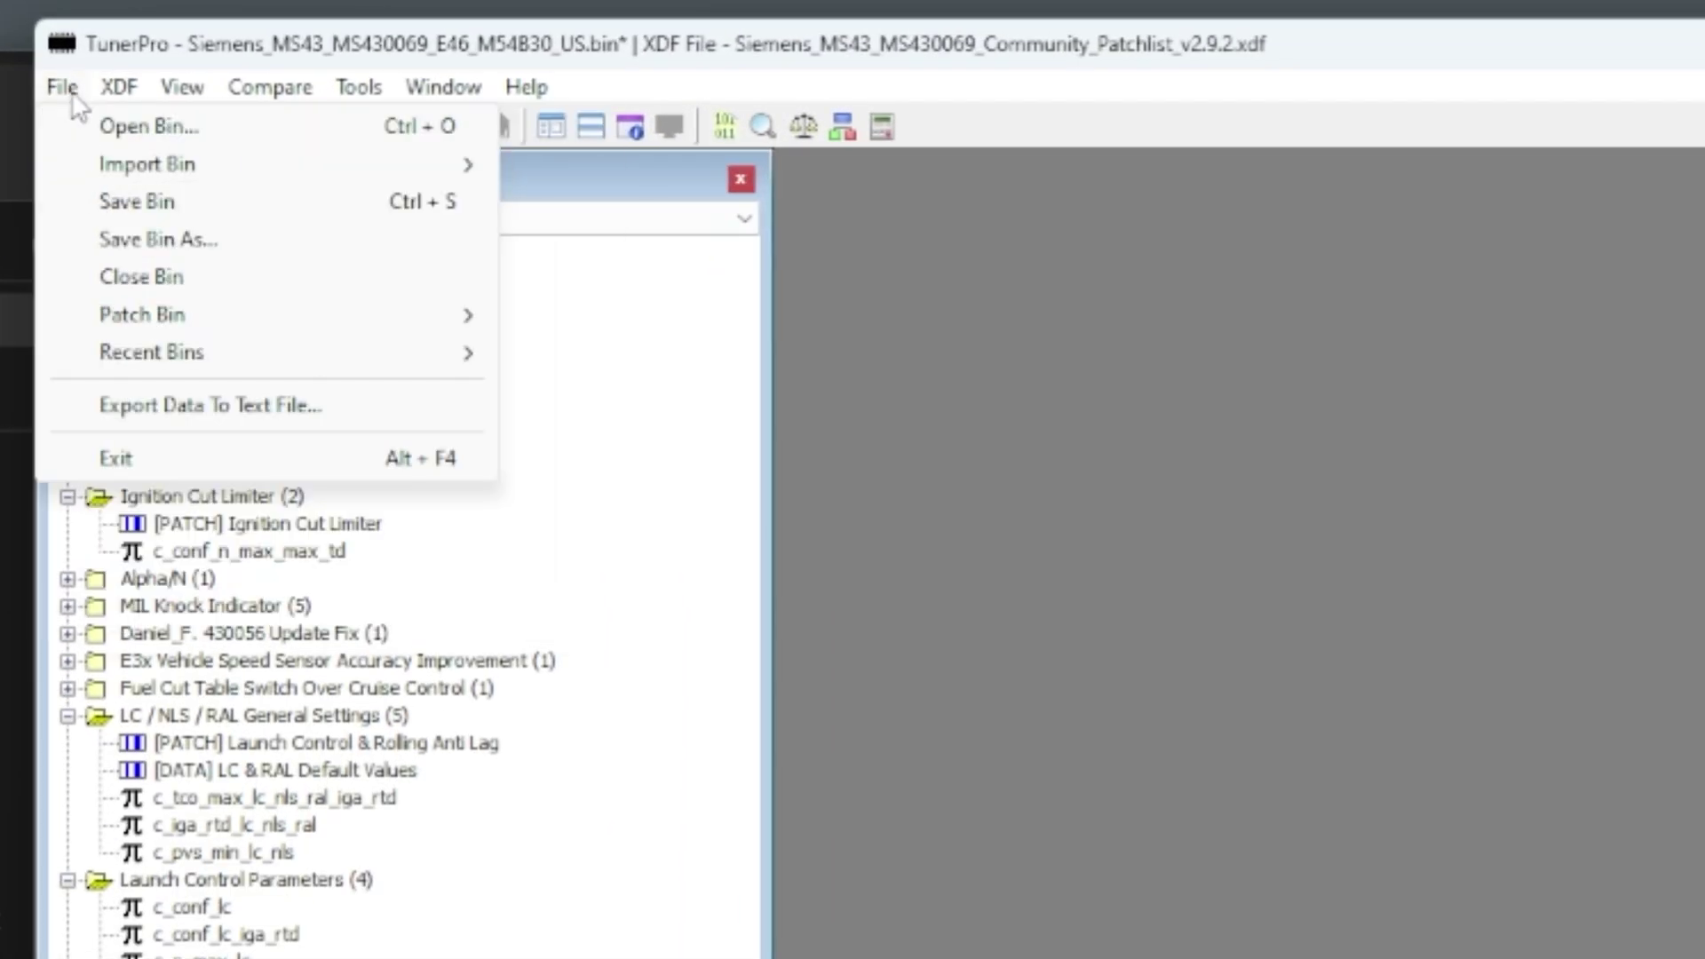
{"action": "left_click", "coordinate": [151, 240]}
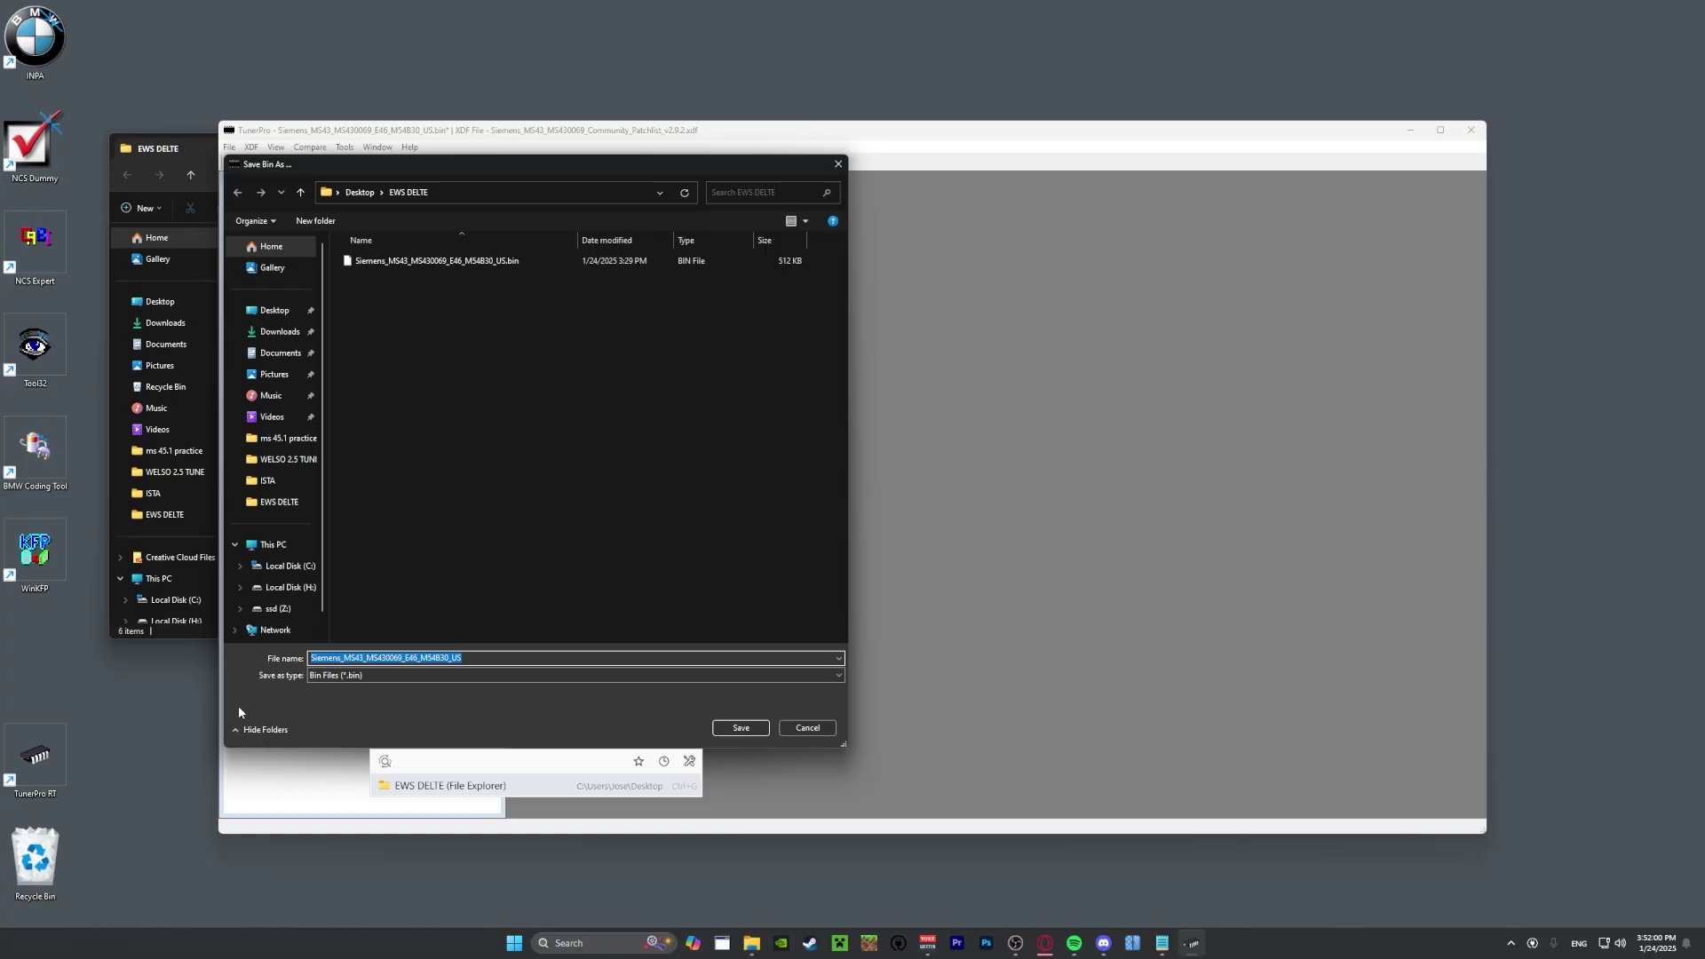
{"action": "type", "text": "EPIC EWS DELETE"}
{"action": "left_click", "coordinate": [749, 728]}
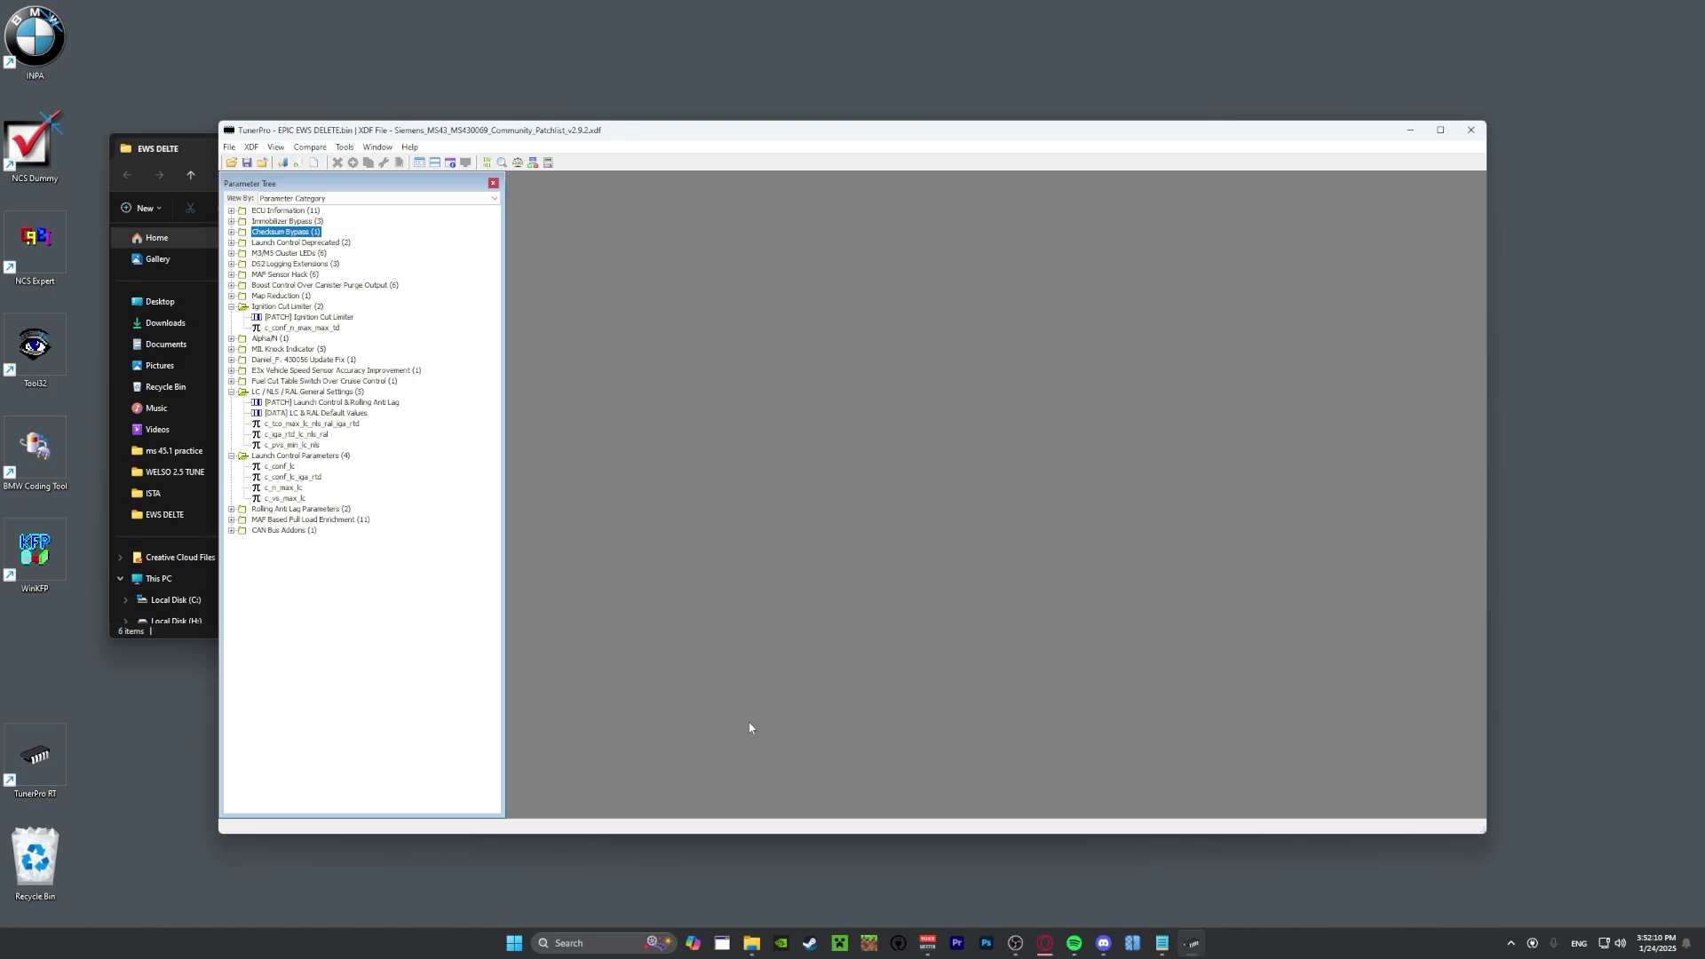
{"action": "left_click", "coordinate": [1471, 130]}
{"action": "left_click", "coordinate": [319, 357]}
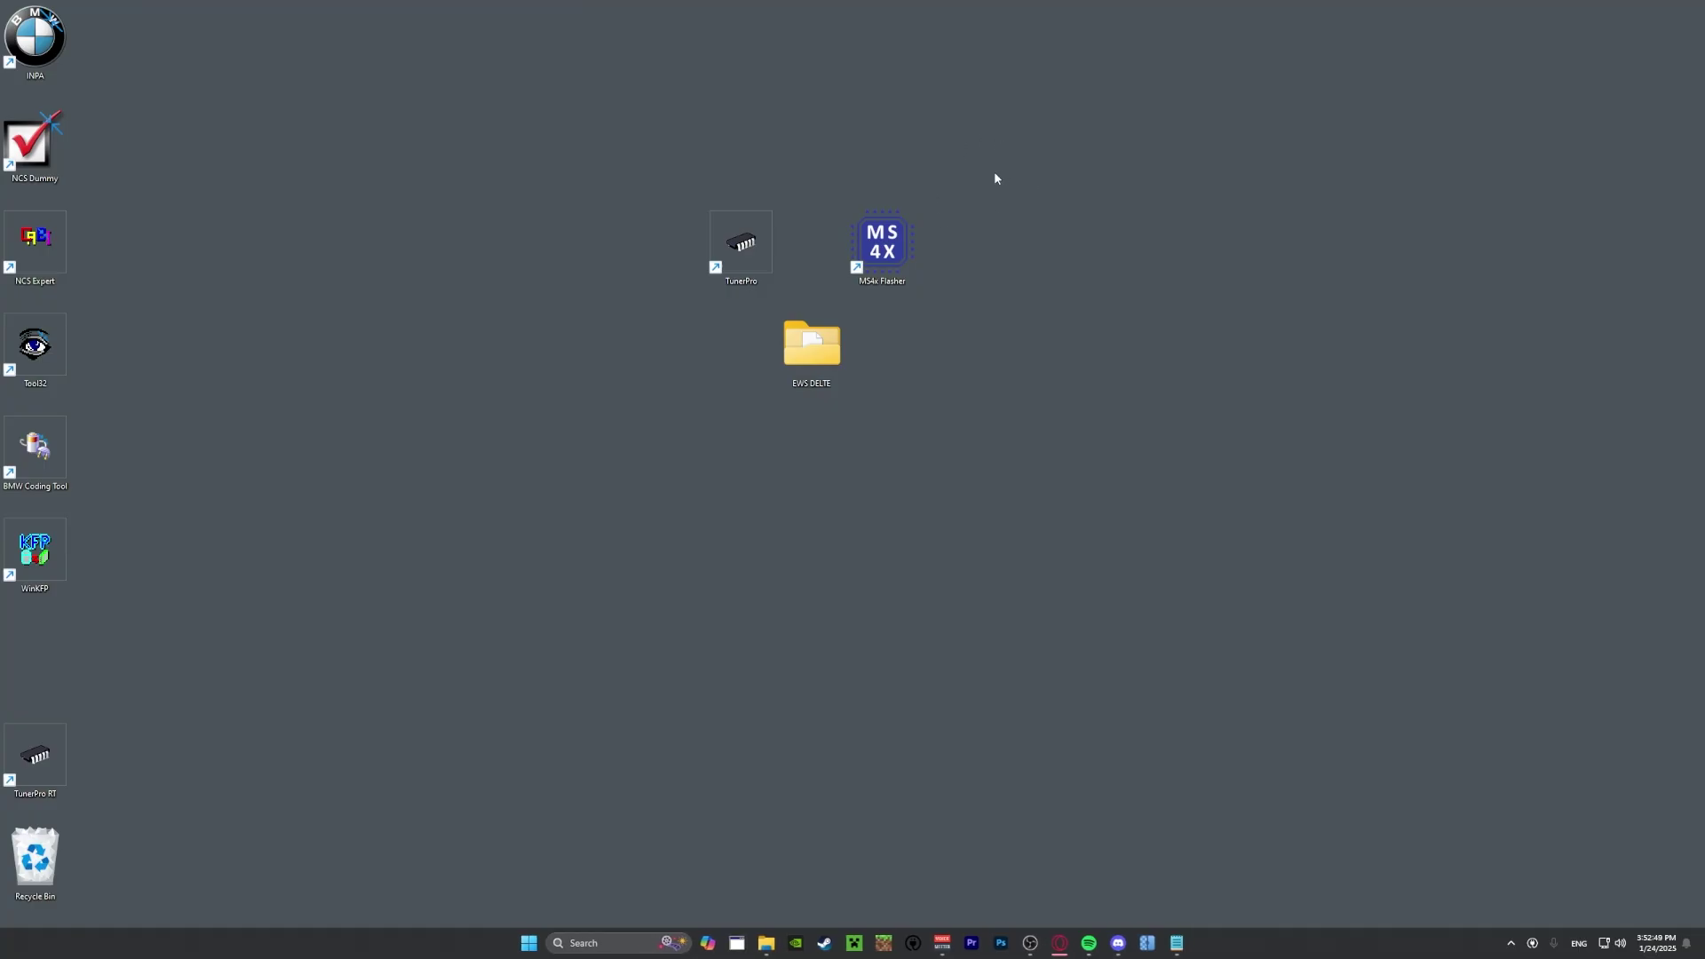
Launch MS4x Flasher from the desktop and reposition its window.
{"action": "double_click", "coordinate": [890, 238]}
{"action": "left_click_drag", "start_coordinate": [307, 59], "coordinate": [832, 132]}
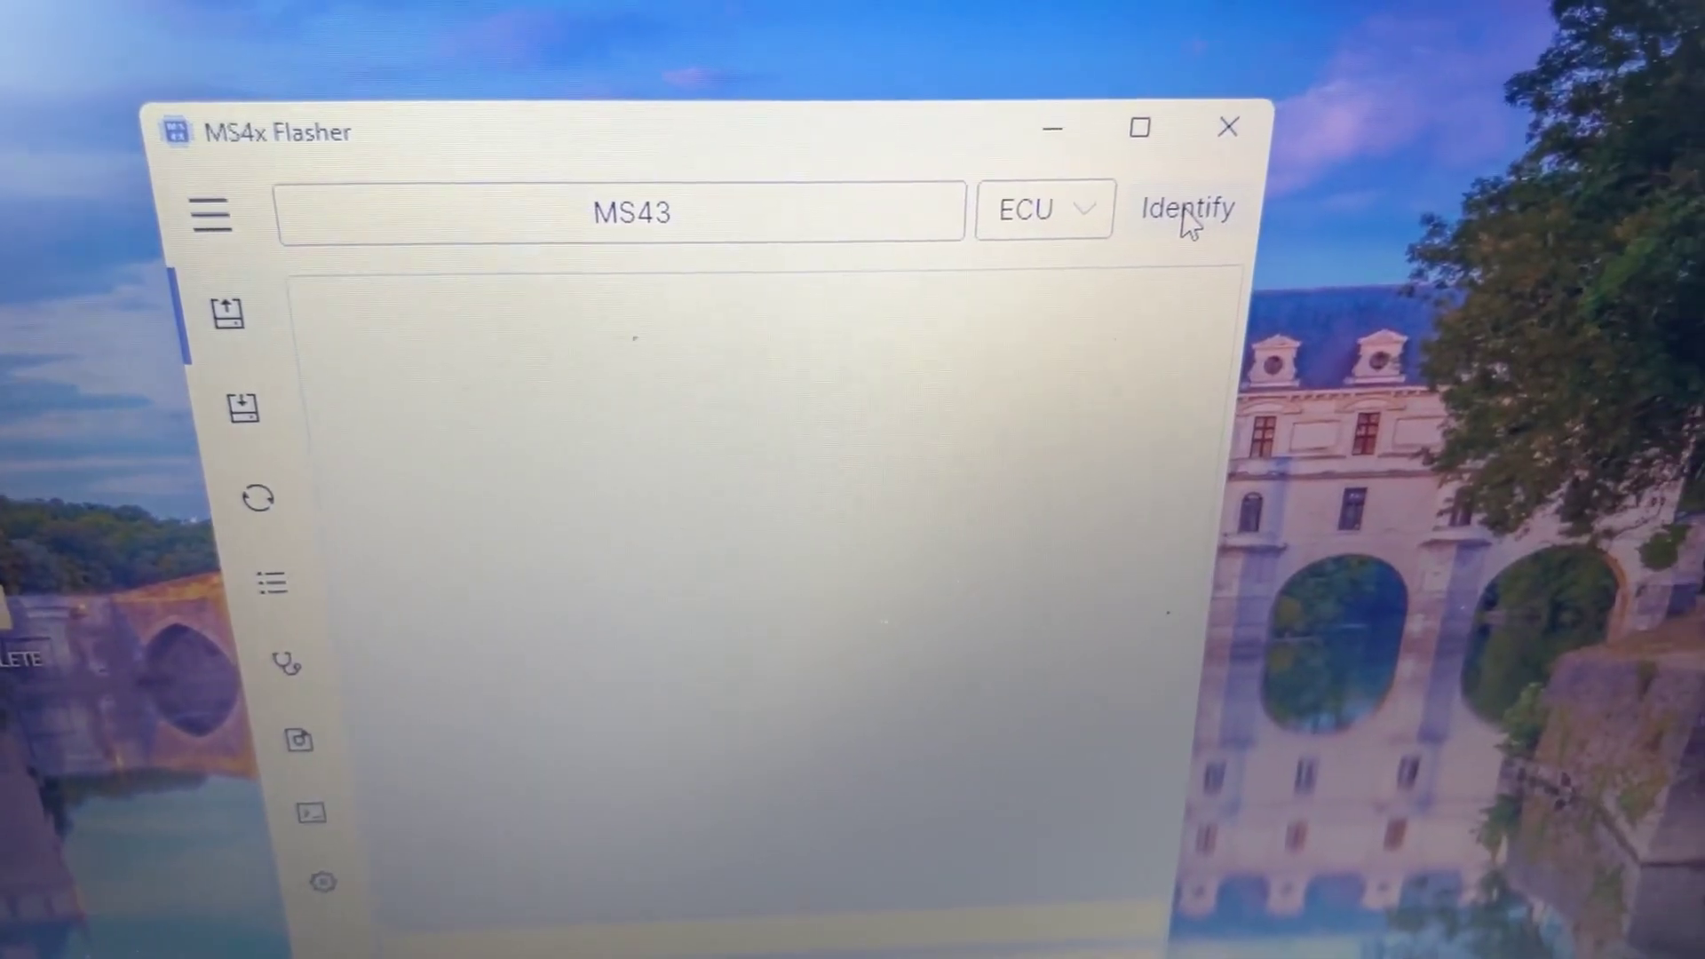
Identify the connected MS43 ECU and save its full read as a 512 KB binary in Downloads under the suggested name.
{"action": "left_click", "coordinate": [1692, 477]}
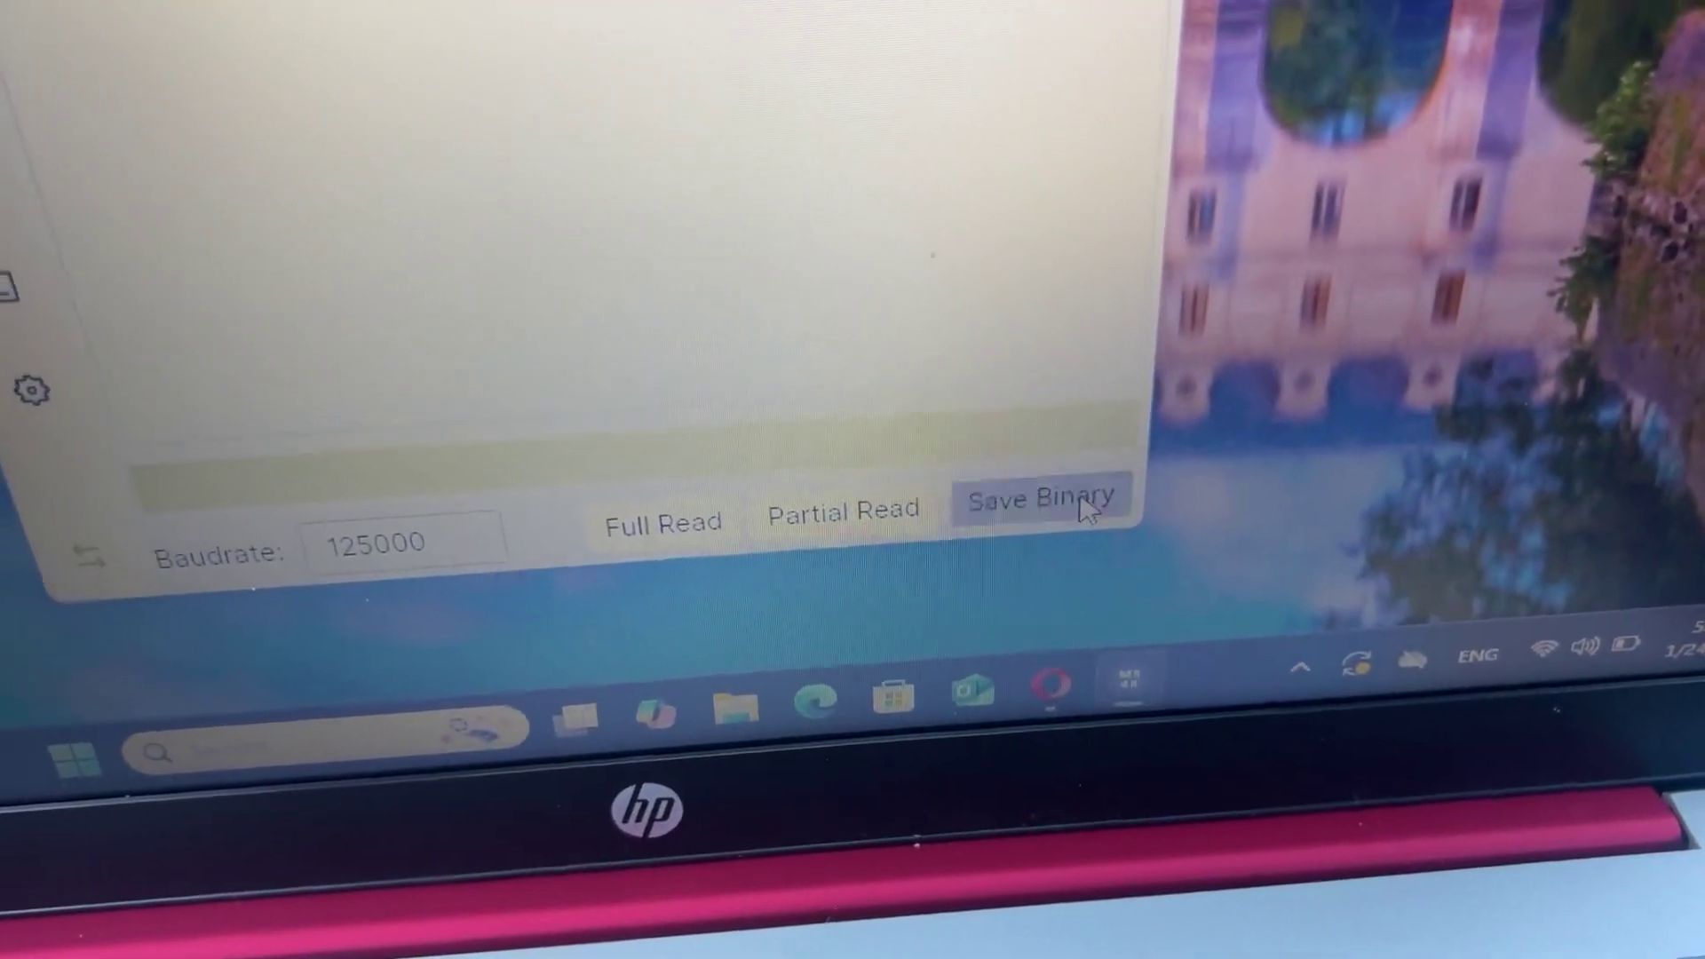
{"action": "left_click", "coordinate": [1008, 447]}
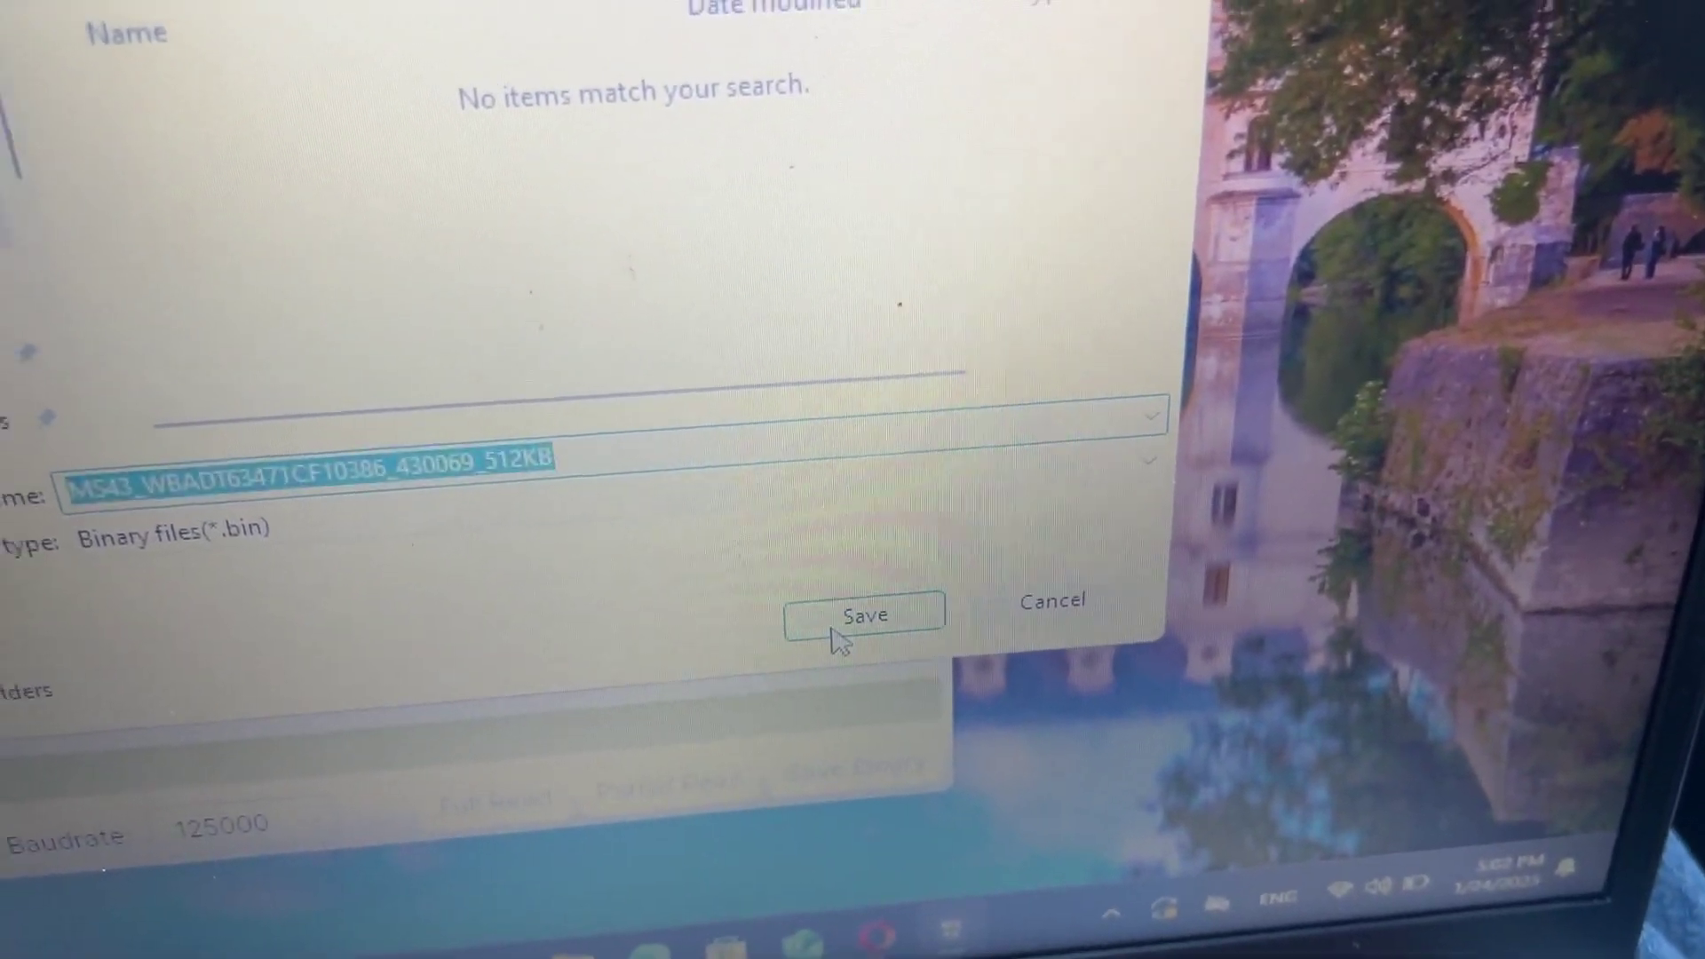
{"action": "left_click", "coordinate": [813, 599]}
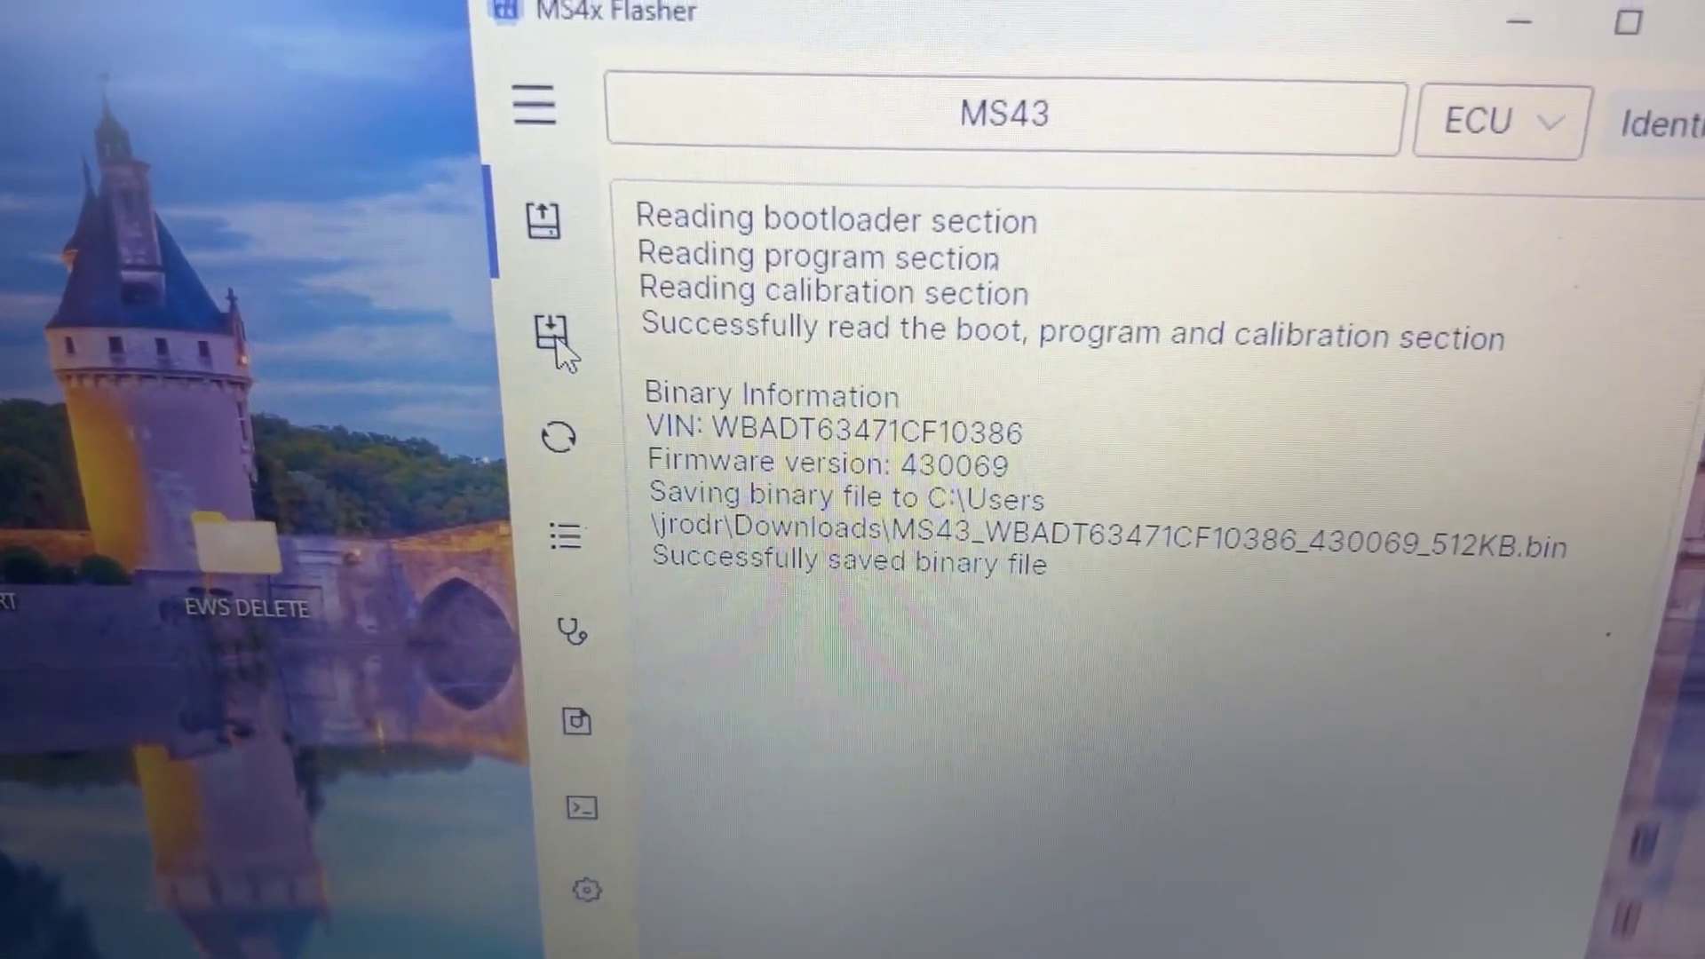
Load the patched EWS delete binary for writing and start a full write to the MS43 ECU.
{"action": "left_click", "coordinate": [546, 291]}
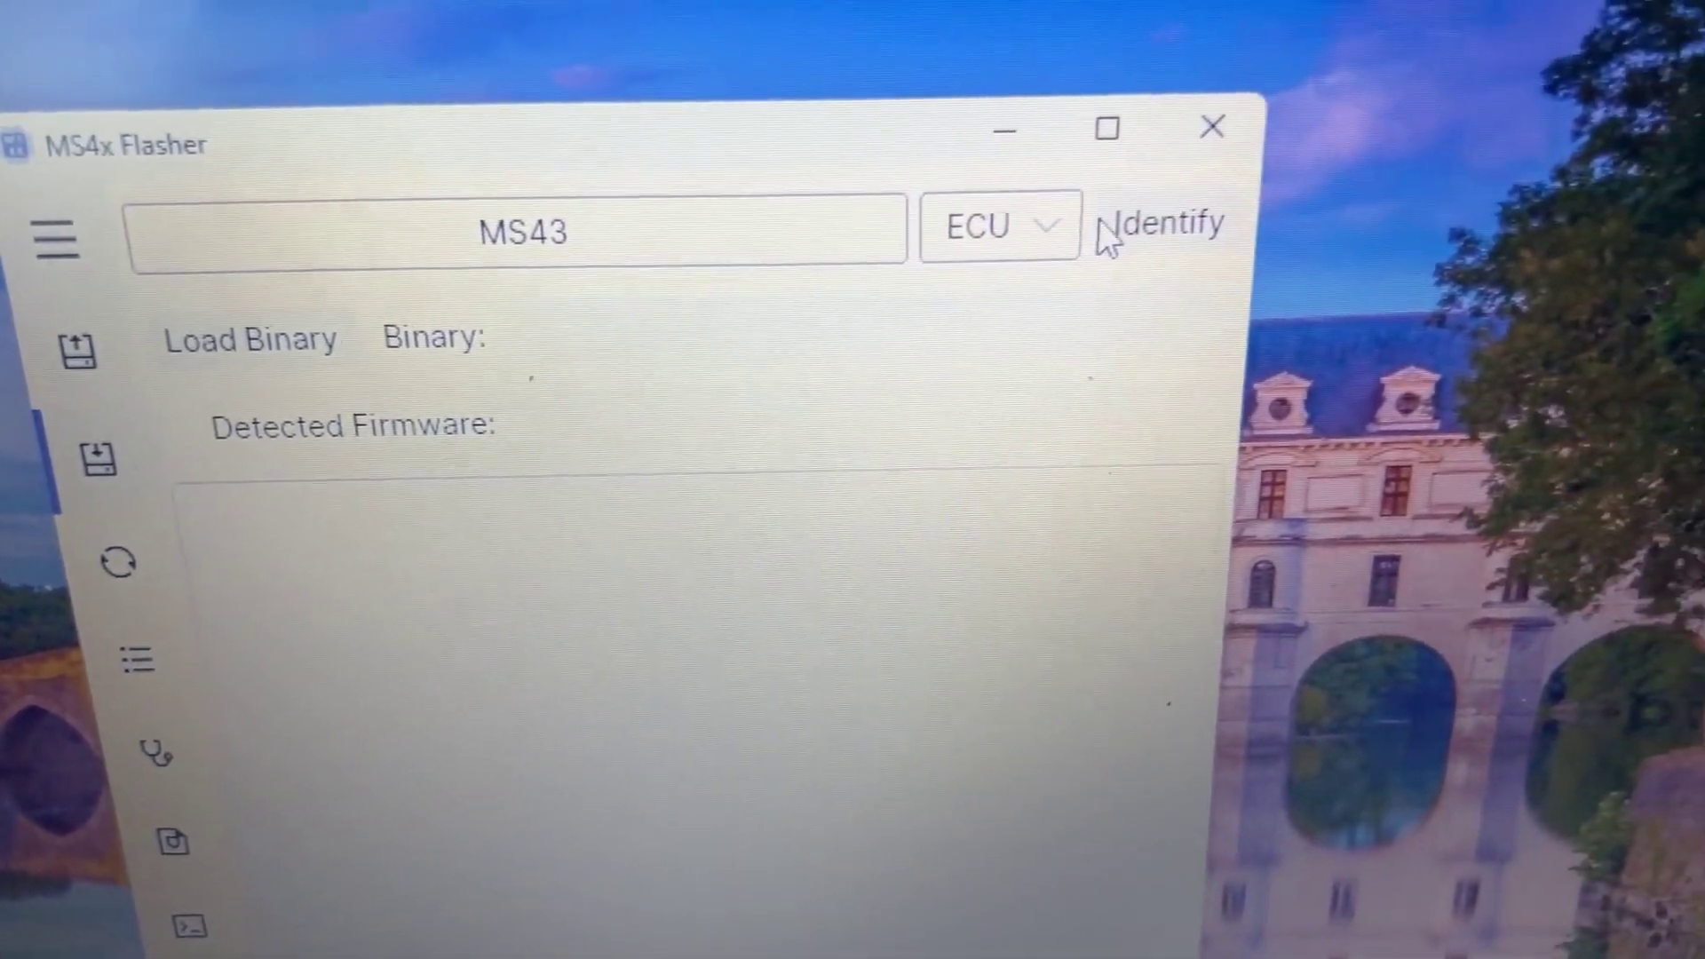
{"action": "left_click", "coordinate": [1405, 194]}
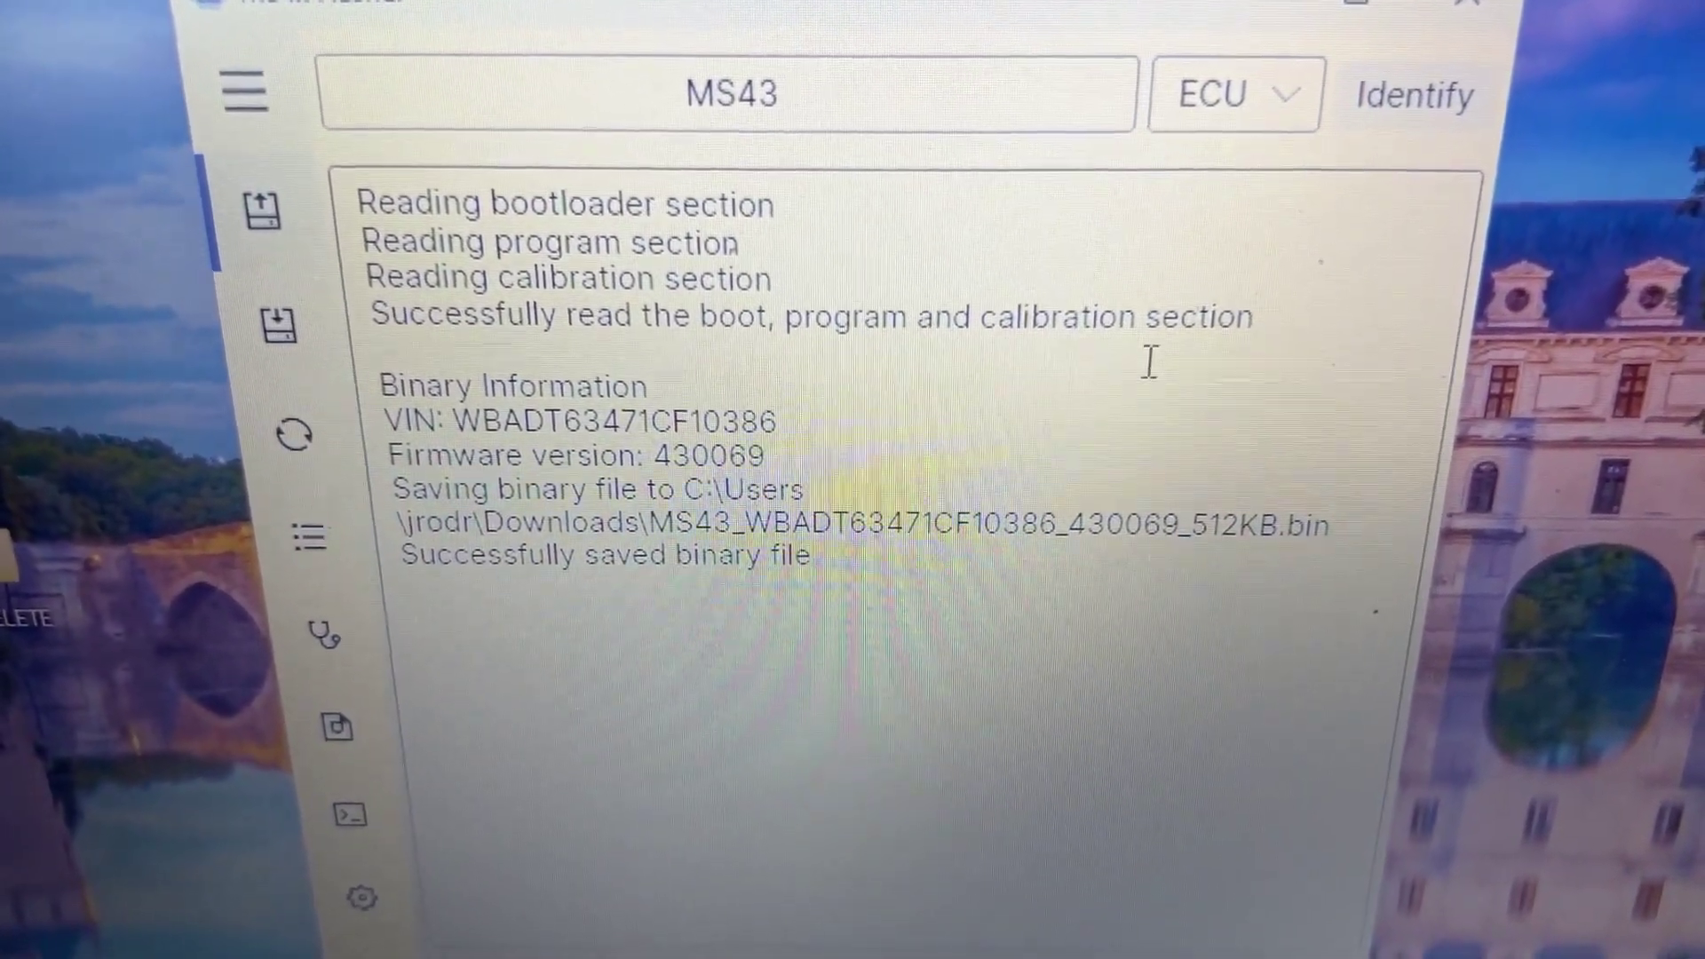
{"action": "left_click", "coordinate": [282, 336]}
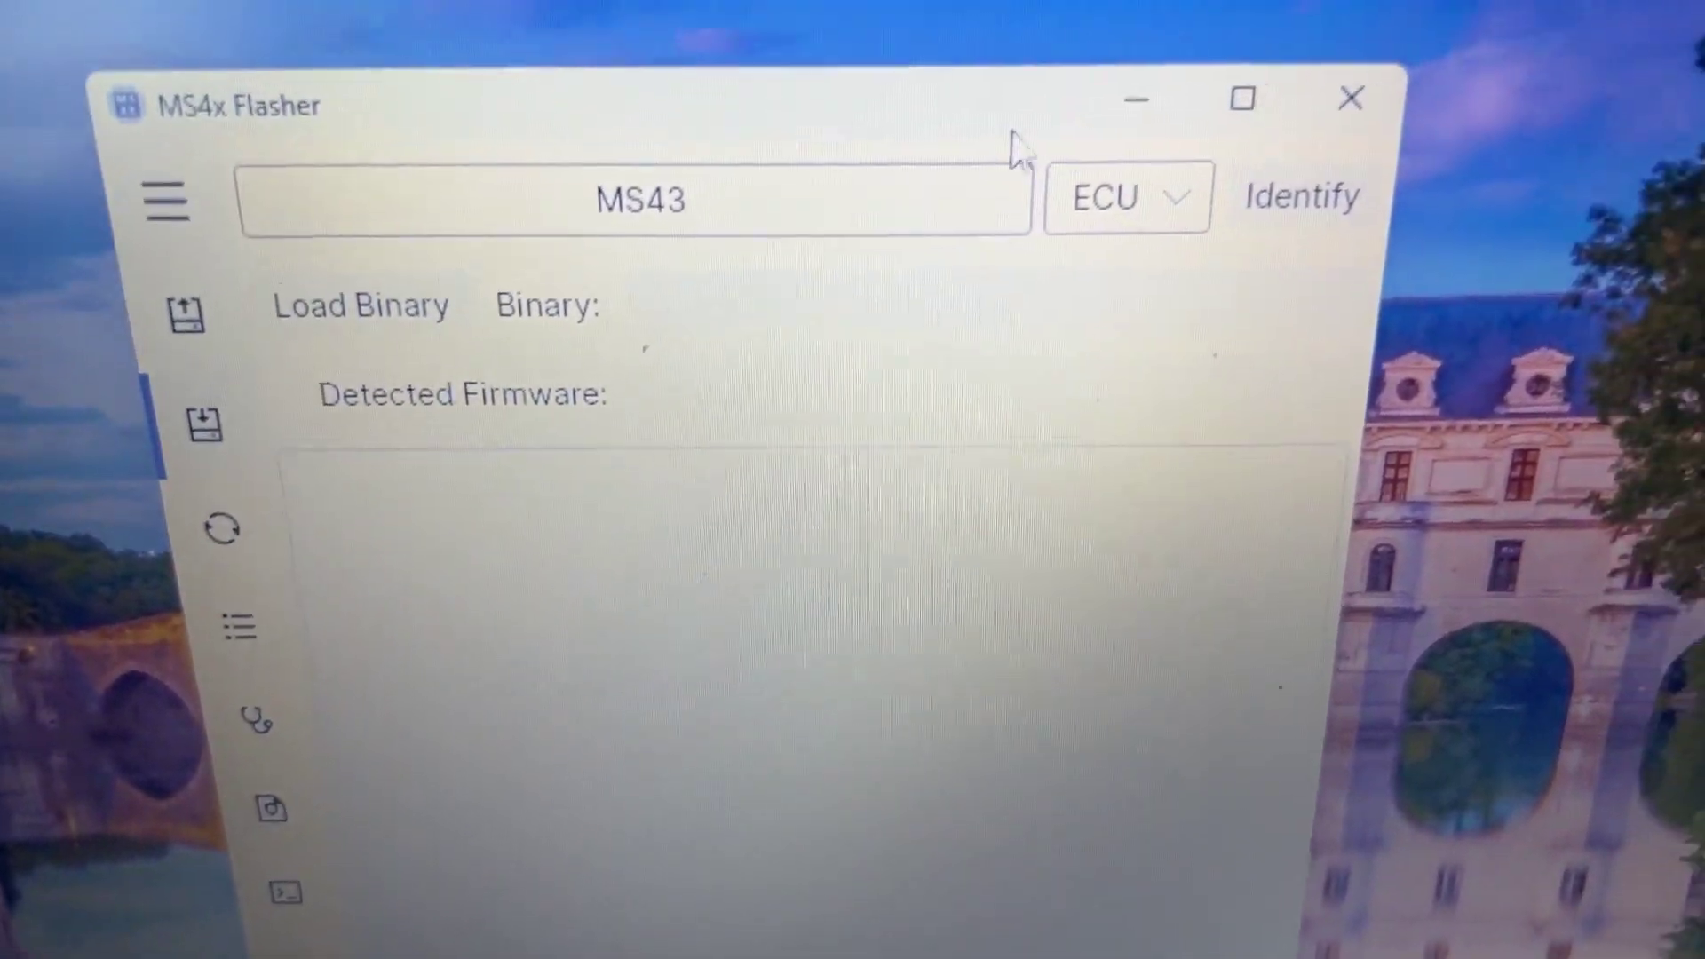
{"action": "left_click", "coordinate": [380, 327]}
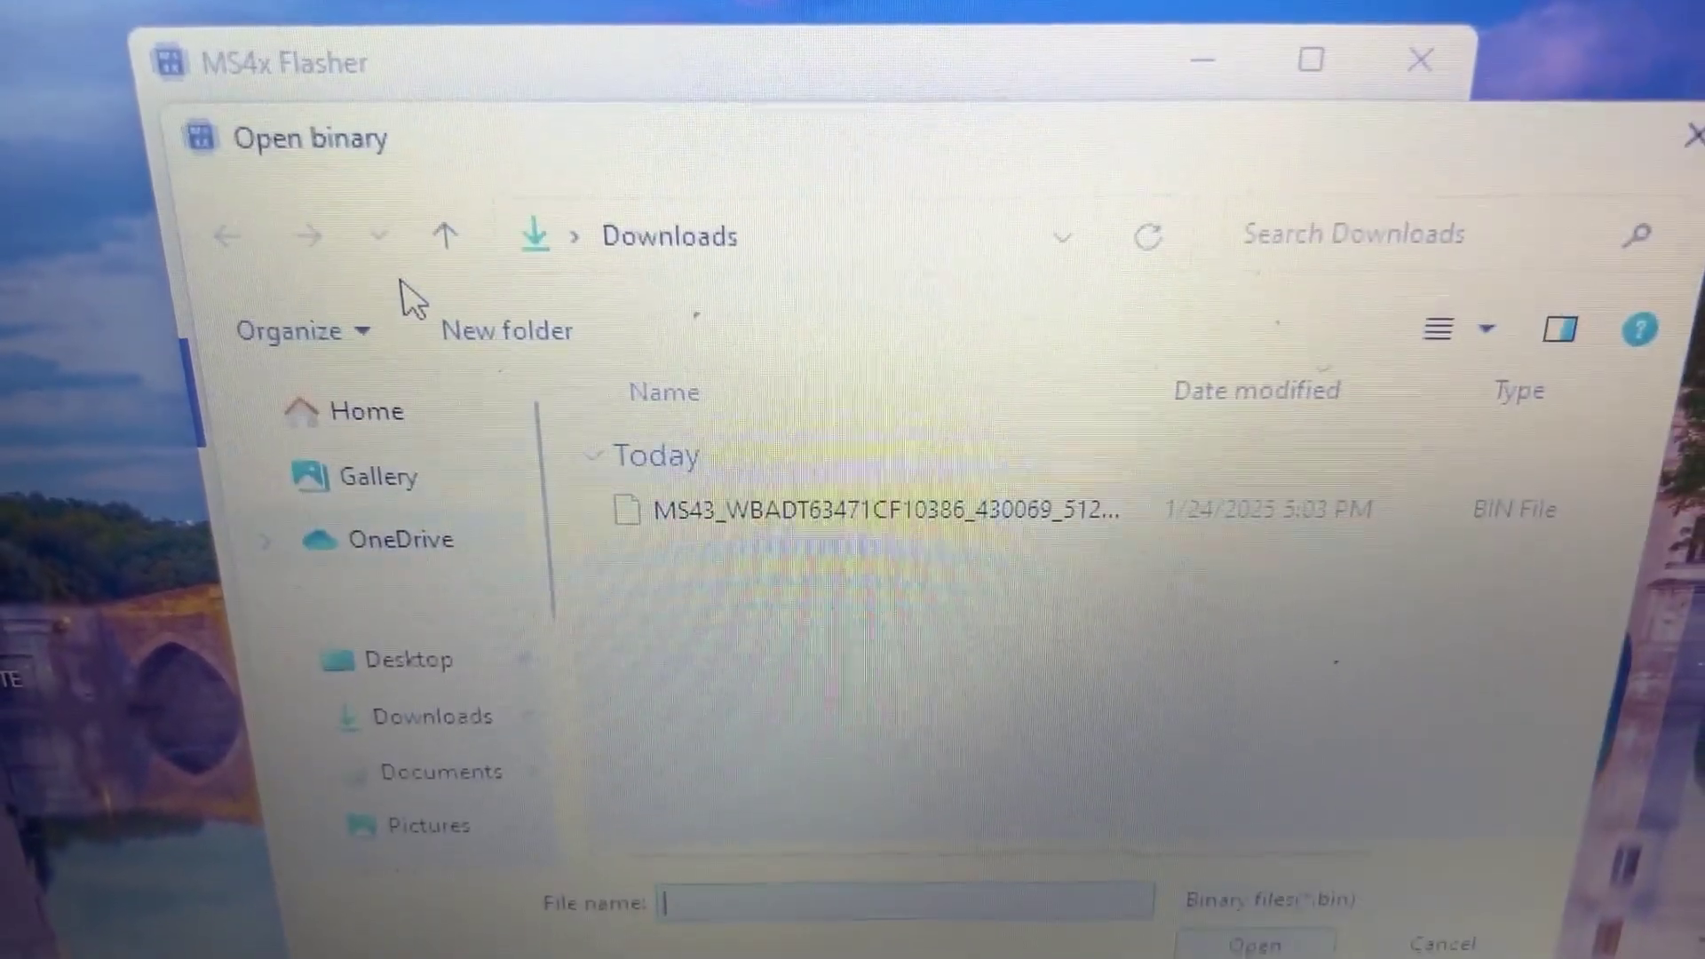
{"action": "left_click", "coordinate": [291, 482]}
{"action": "double_click", "coordinate": [679, 261]}
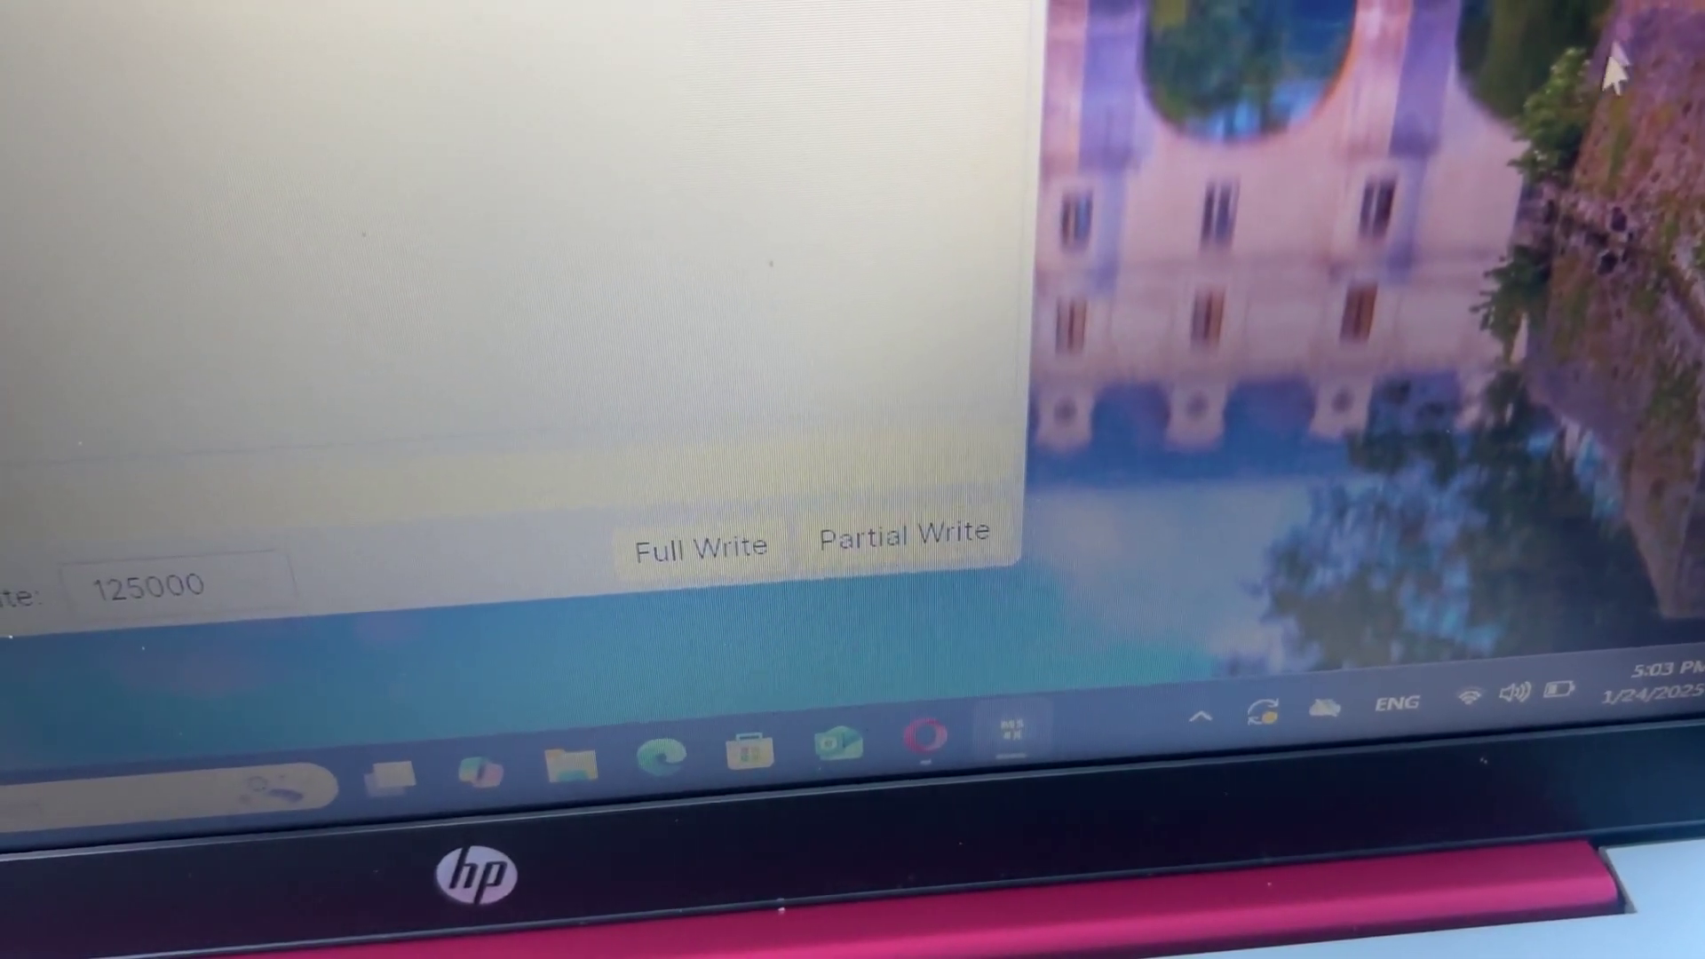
{"action": "left_click", "coordinate": [702, 579]}
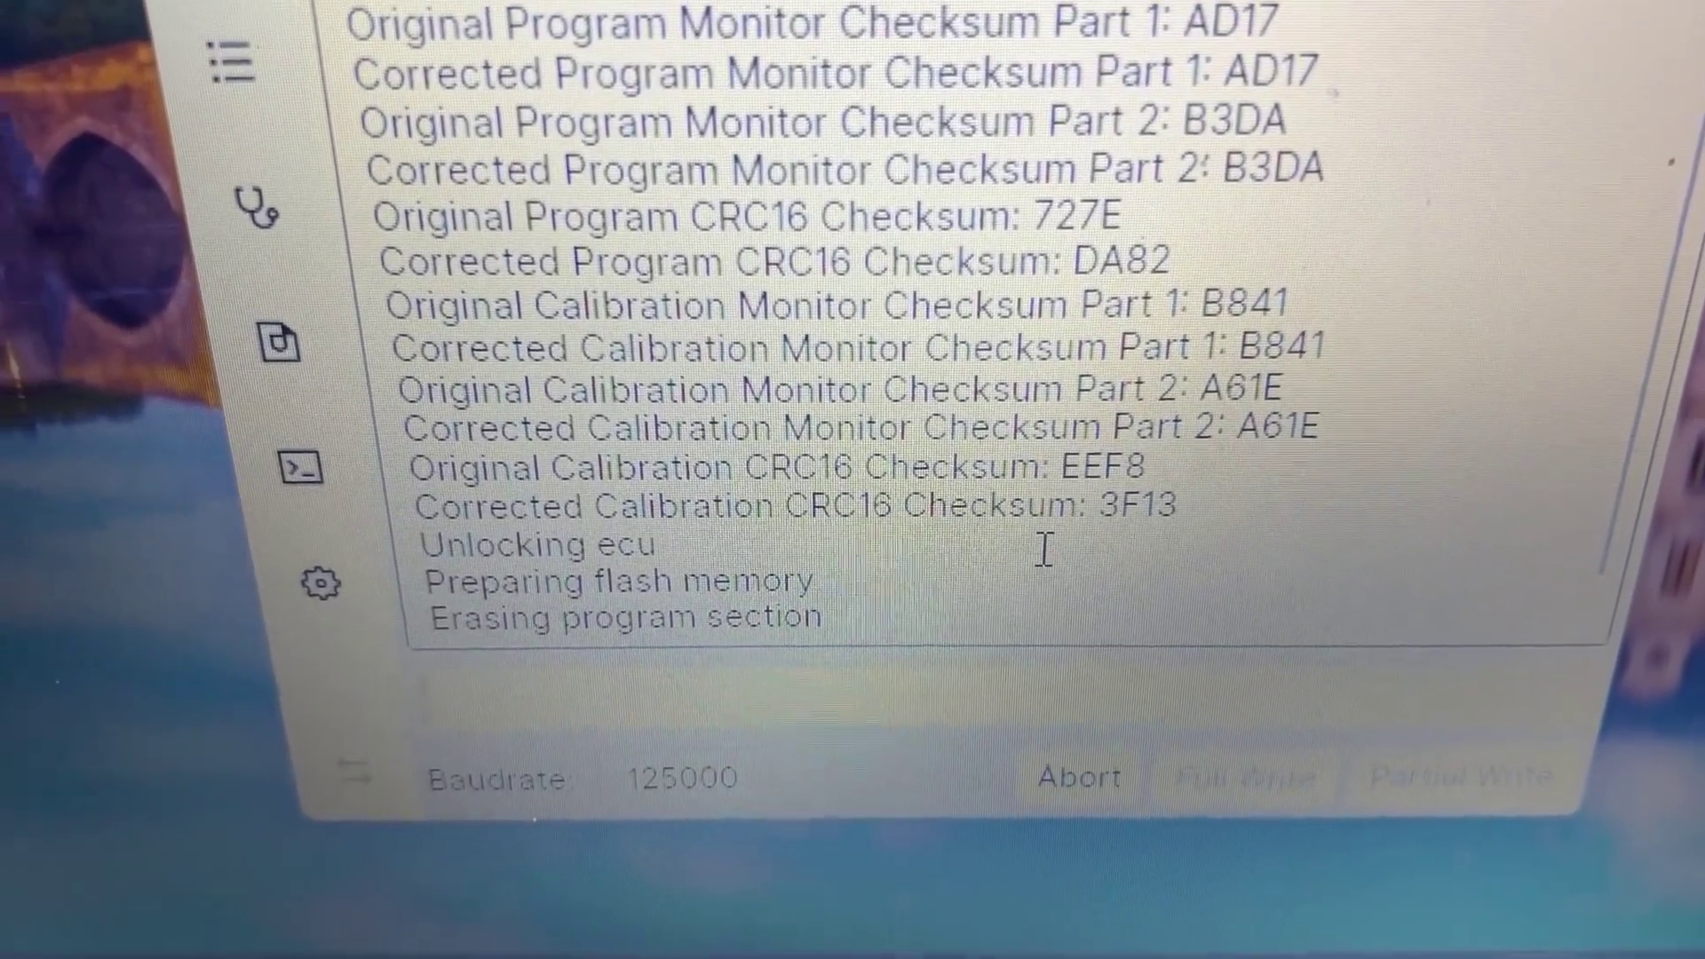